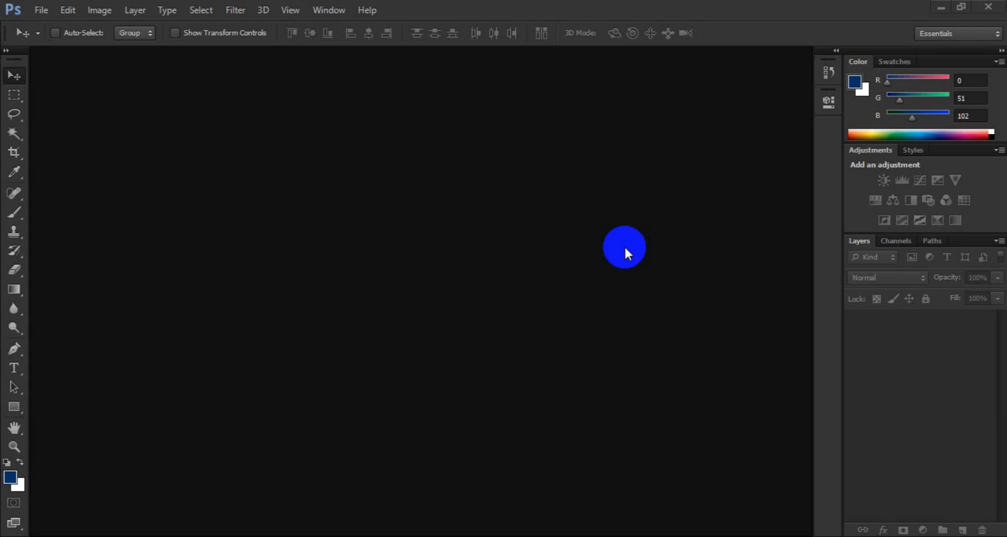
- Start a new document and name it Simple Business Card
left_click(39, 10)
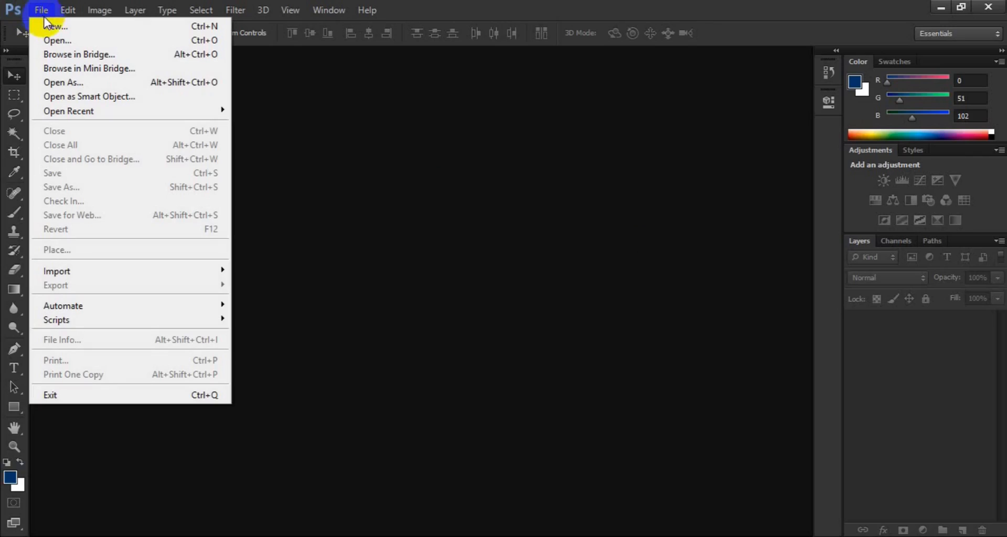
left_click(52, 22)
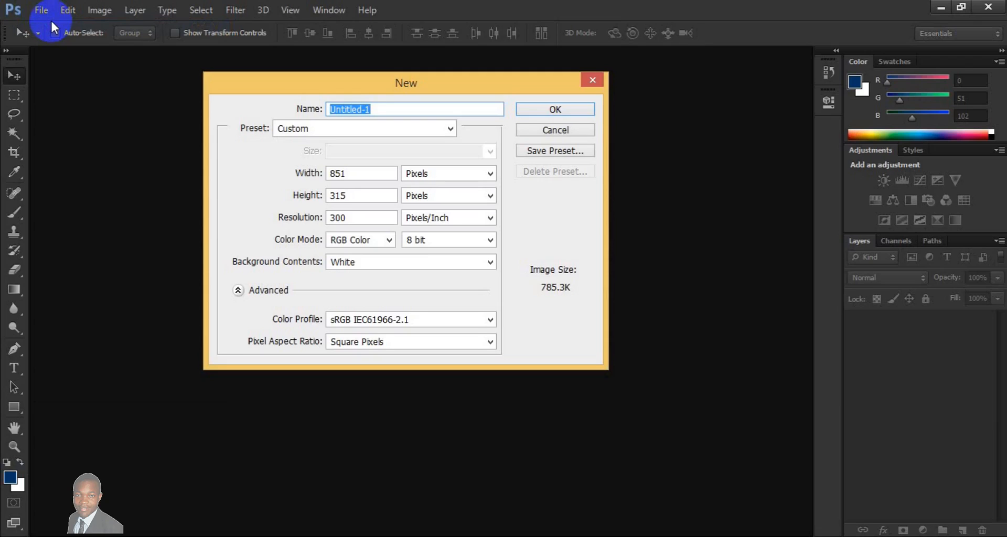
type("Simple Business Card")
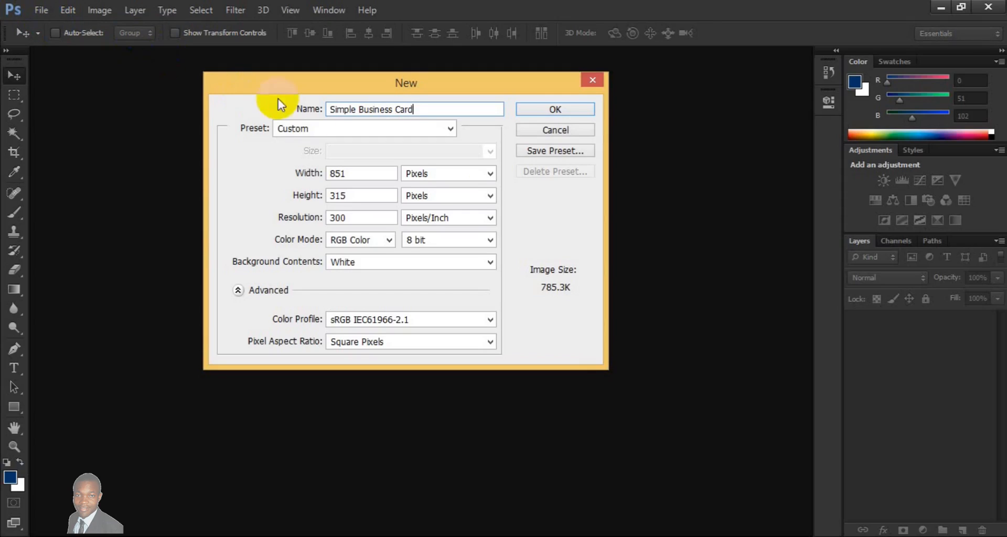
- Set the new document's units to inches, its width to 3.25 and its height to 1.75
left_click(490, 177)
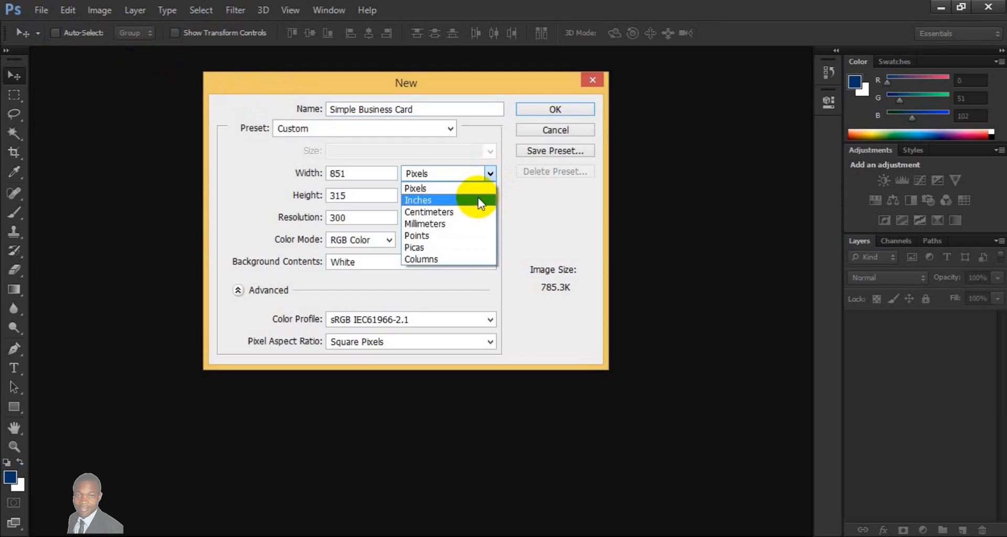
left_click(477, 199)
left_click(385, 174)
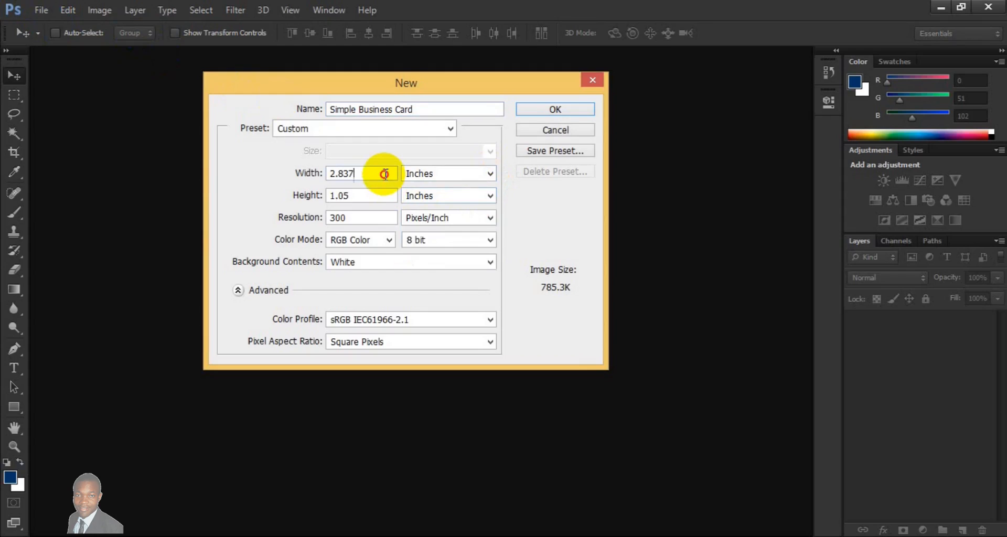
key("BackSpace")
key("BackSpace")
key("BackSpace")
key("BackSpace")
key("BackSpace")
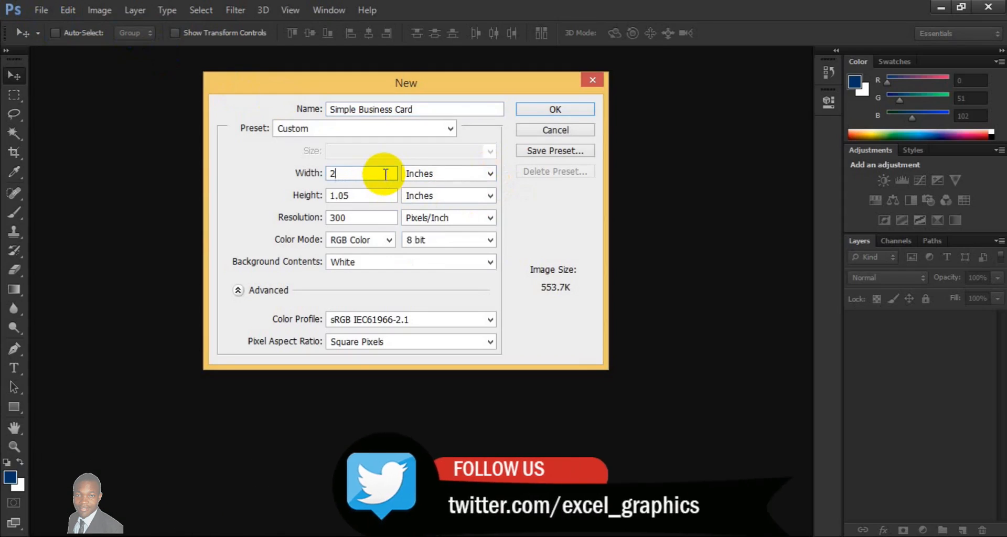
type("3.25")
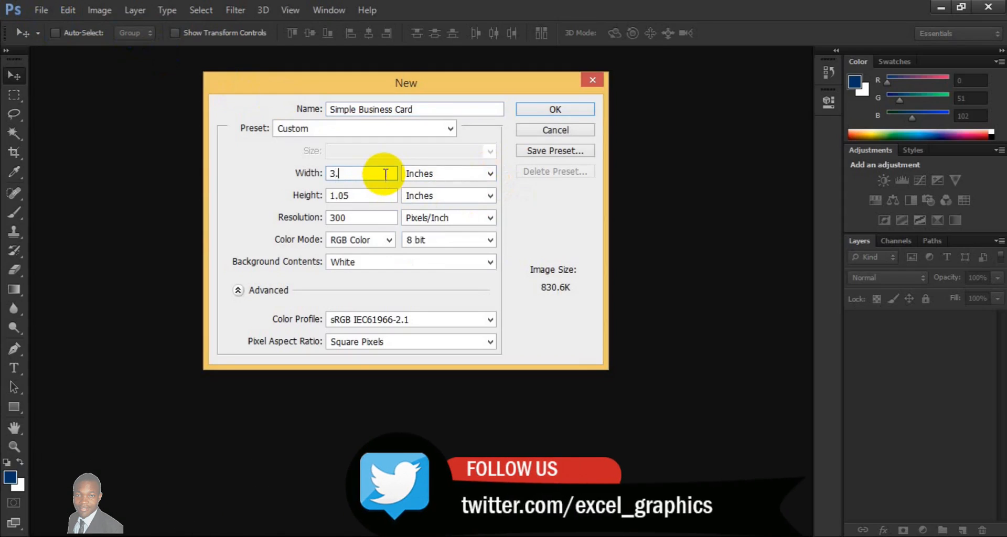
left_click(385, 194)
key("BackSpace")
key("BackSpace")
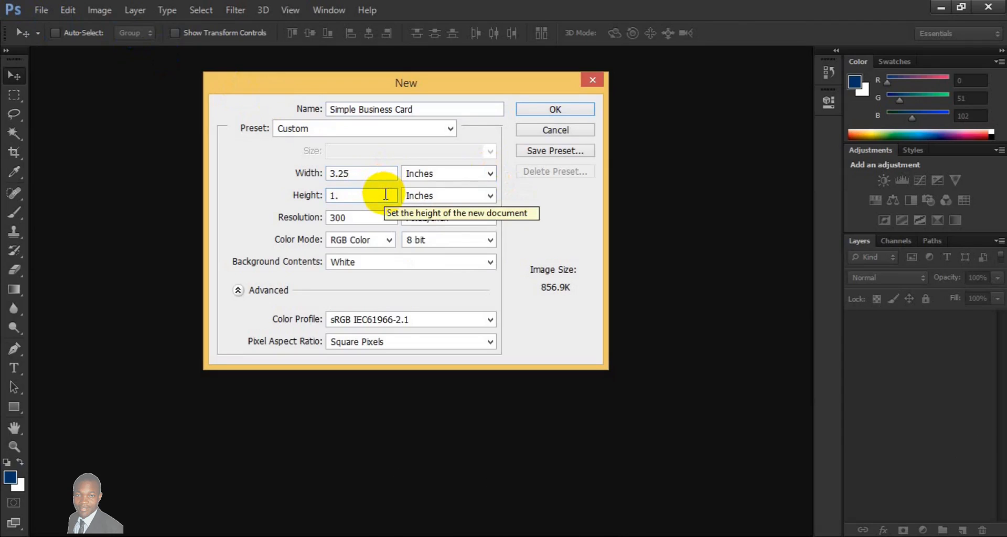
type("75")
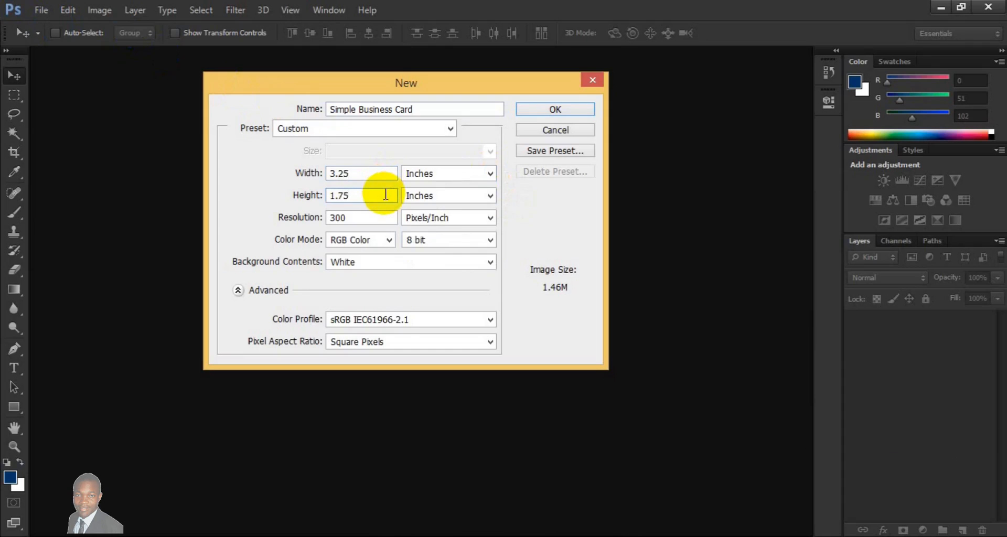
- Set the colour mode to CMYK Color and create the document
left_click(389, 221)
left_click_drag(388, 221, 290, 232)
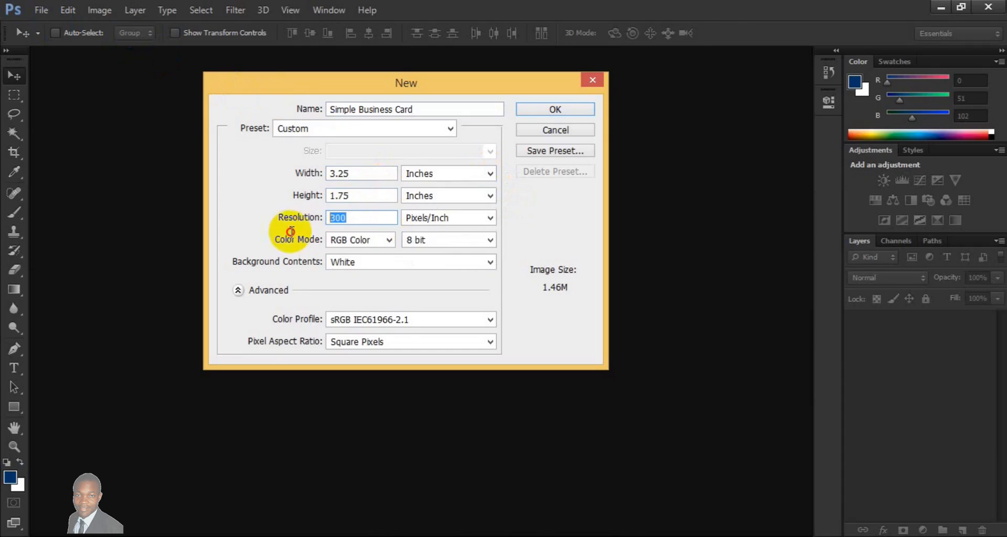
left_click(386, 240)
left_click(374, 290)
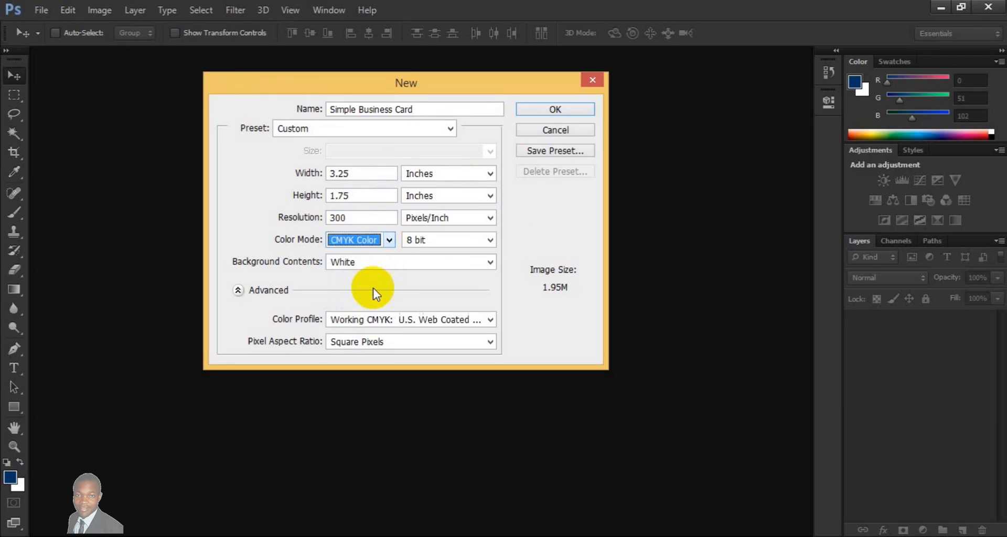
left_click(527, 114)
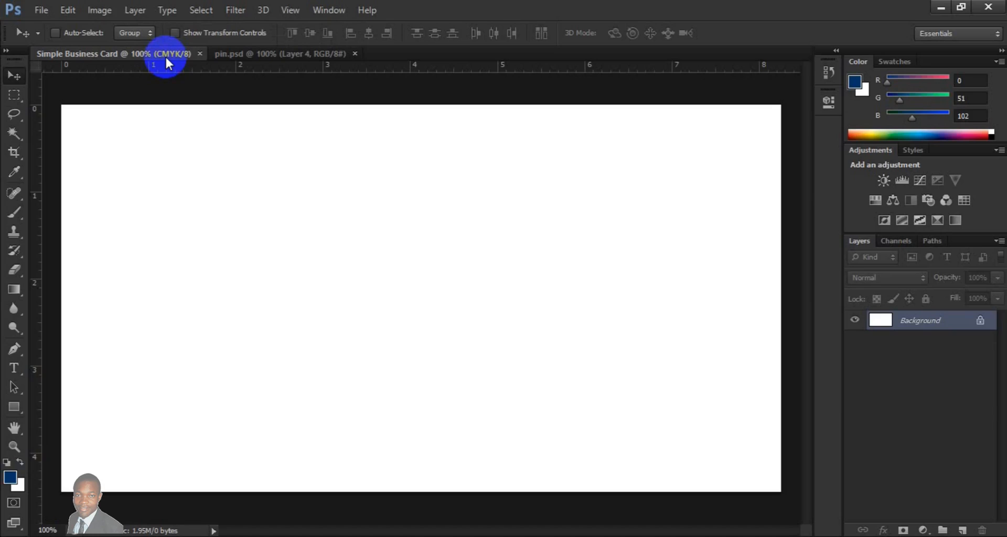
- Place guides along all four edges of the white card canvas
key("ctrl+minus")
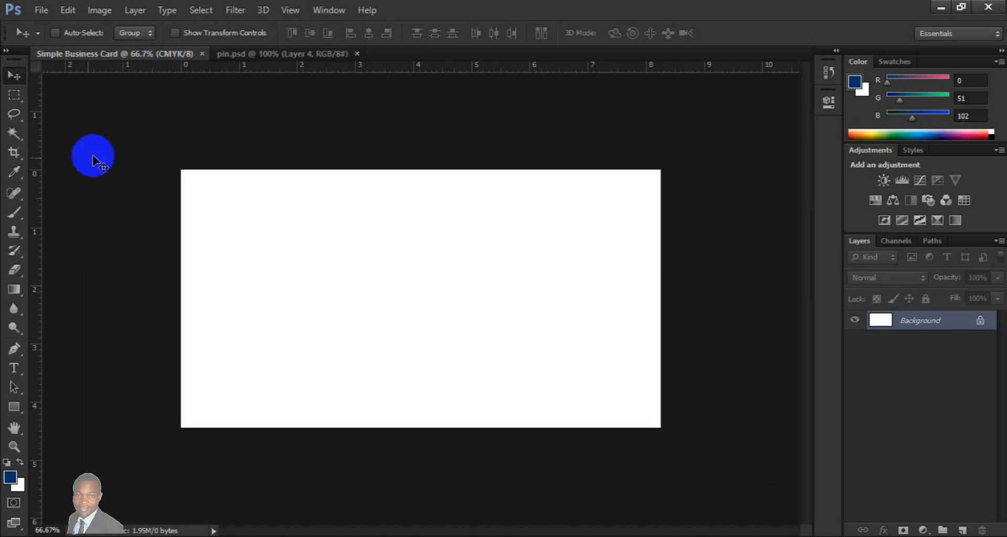
left_click_drag(35, 200, 181, 207)
left_click_drag(281, 68, 282, 169)
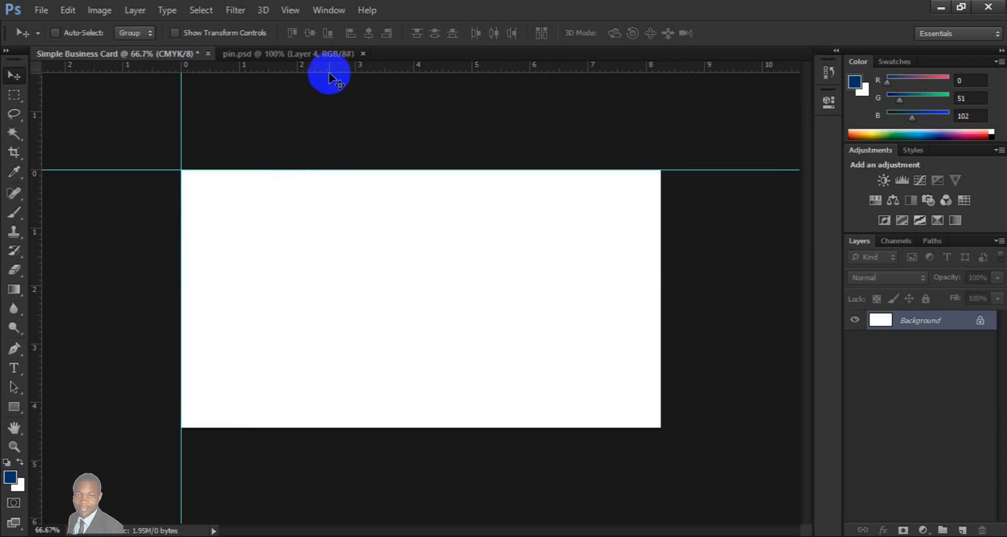
left_click_drag(334, 73, 325, 426)
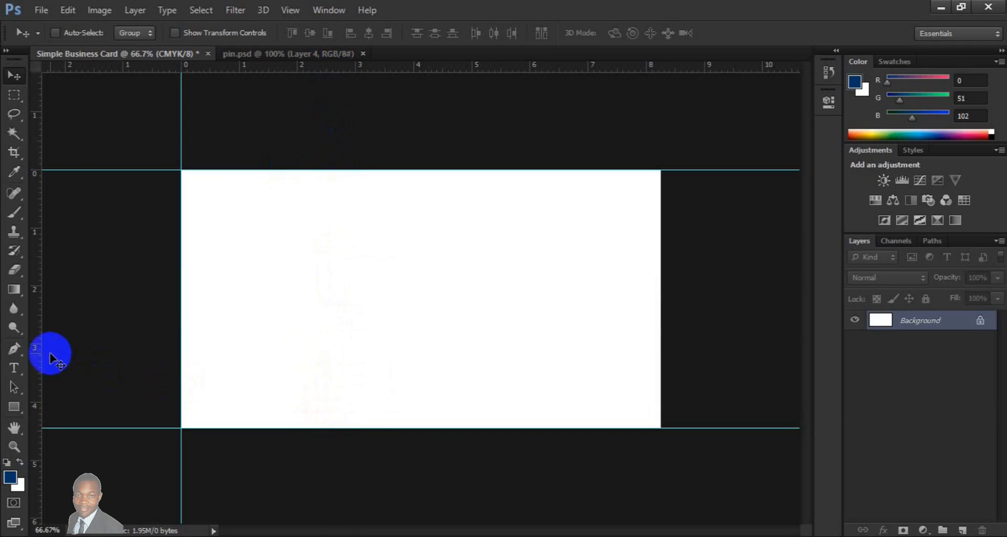
left_click_drag(41, 352, 661, 254)
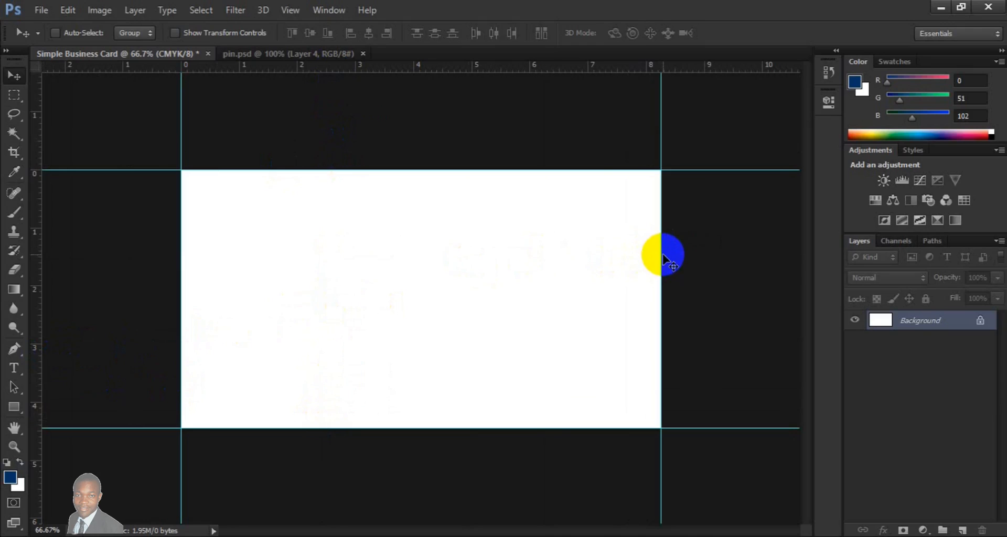
- Enlarge the canvas relative to its current size by 0.25 inches in width and 0.25 inches in height
left_click(99, 10)
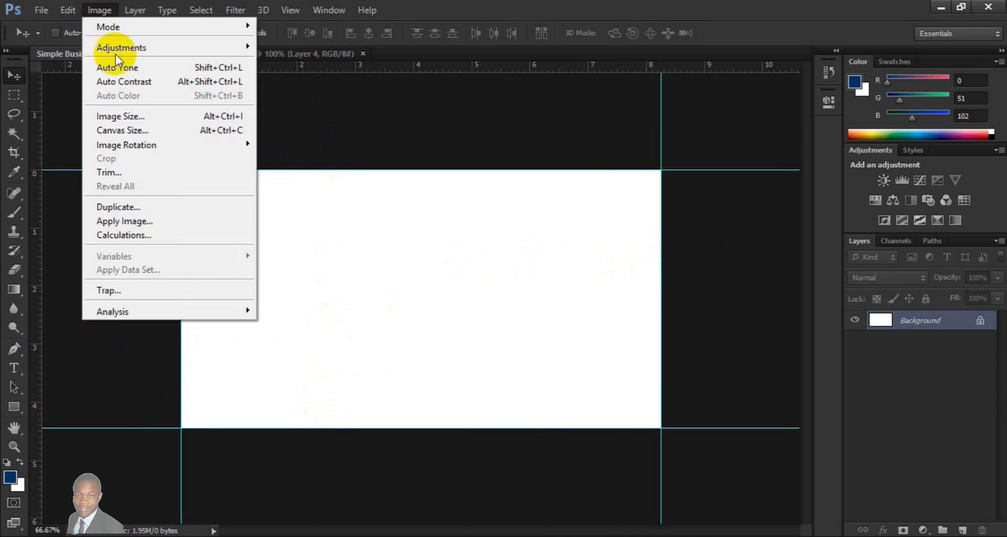
left_click(121, 130)
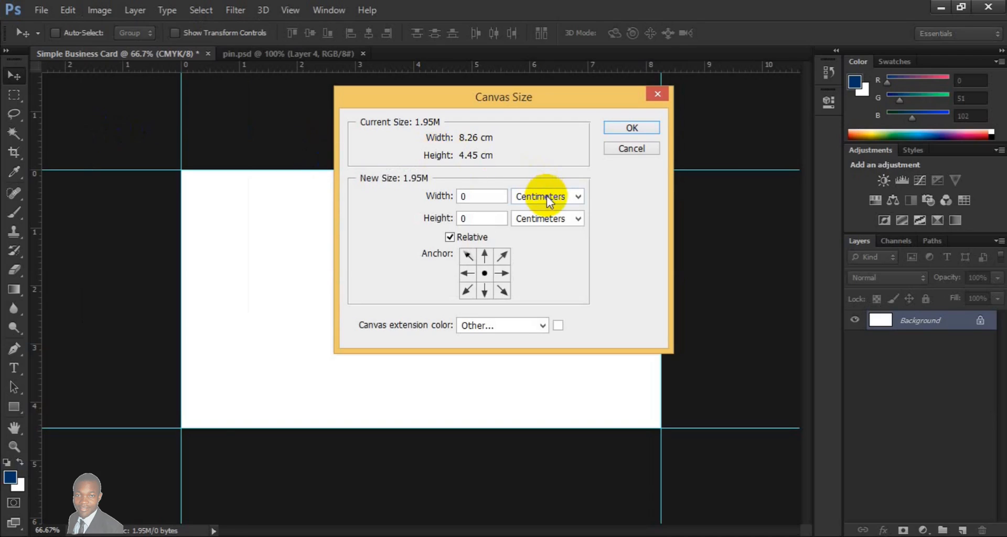
left_click(548, 200)
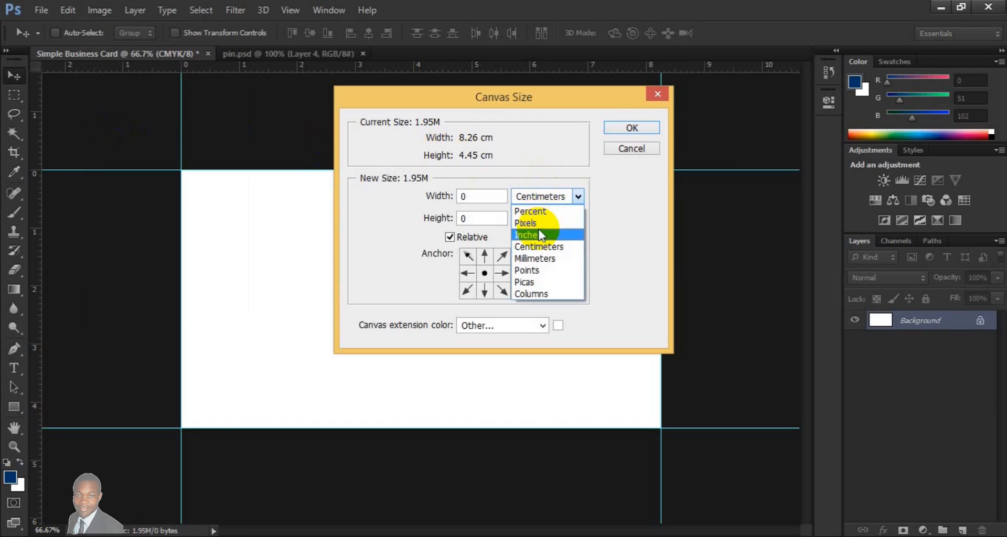
left_click(541, 236)
left_click(492, 199)
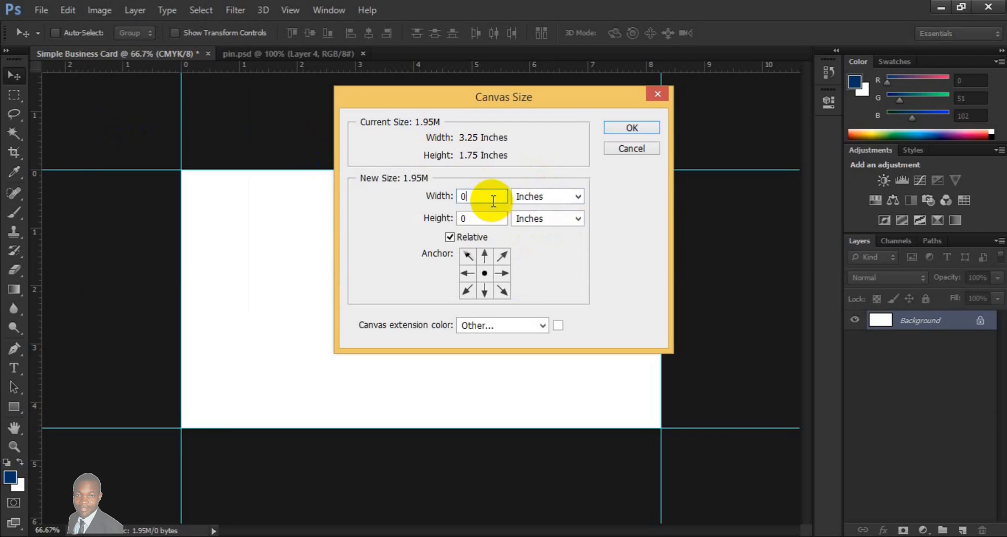
type(".25")
left_click(492, 218)
type(".25")
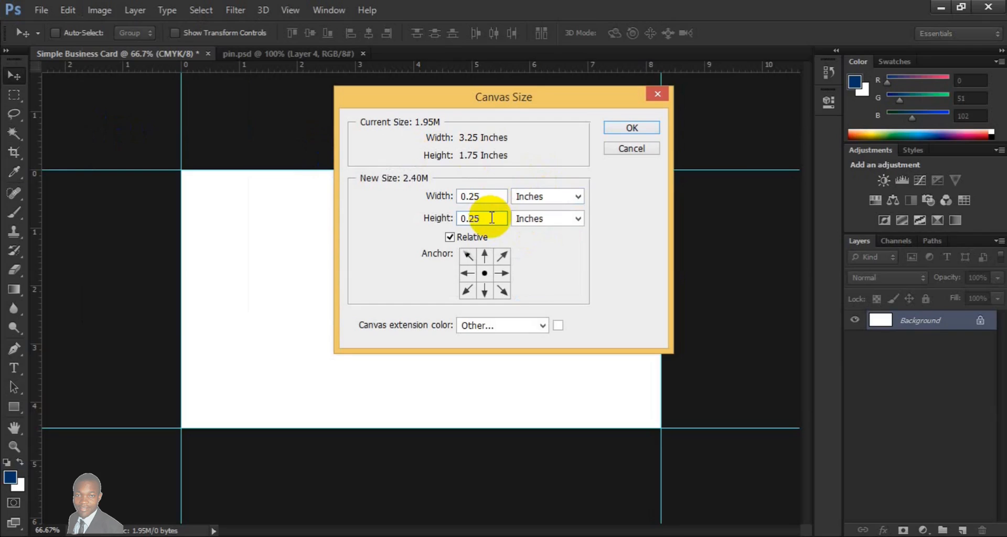
left_click(655, 128)
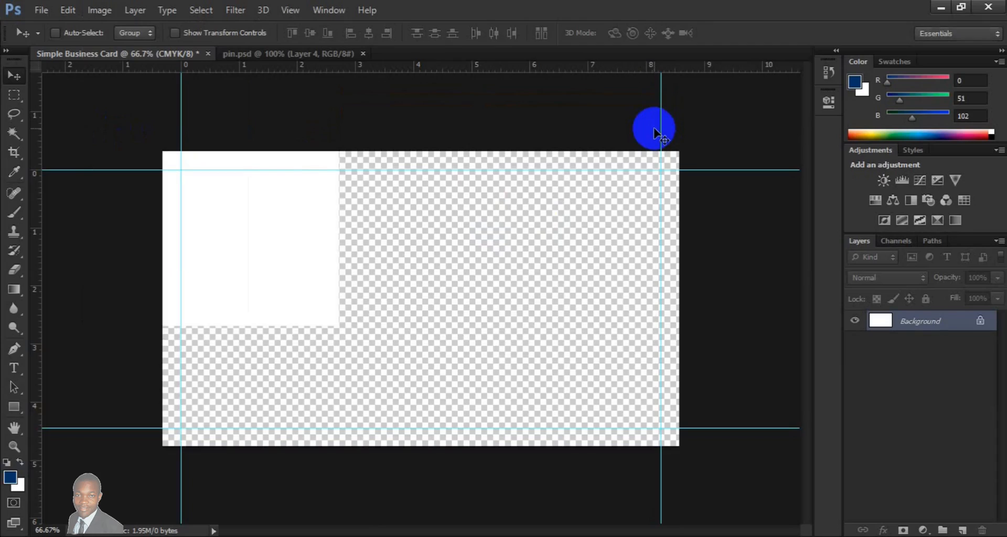
- Add a second set of guides along the four outer edges of the enlarged canvas
left_click(46, 271)
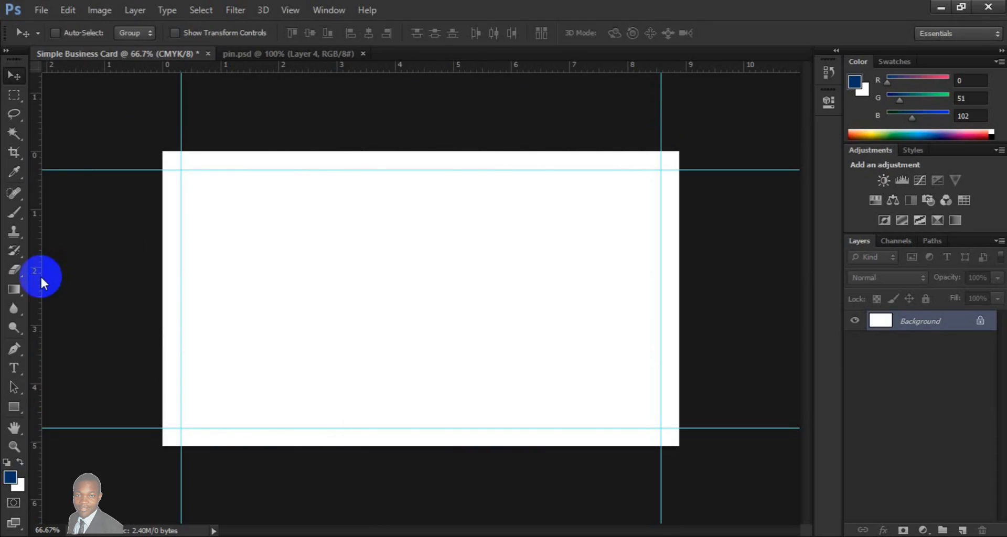
left_click_drag(39, 275, 162, 284)
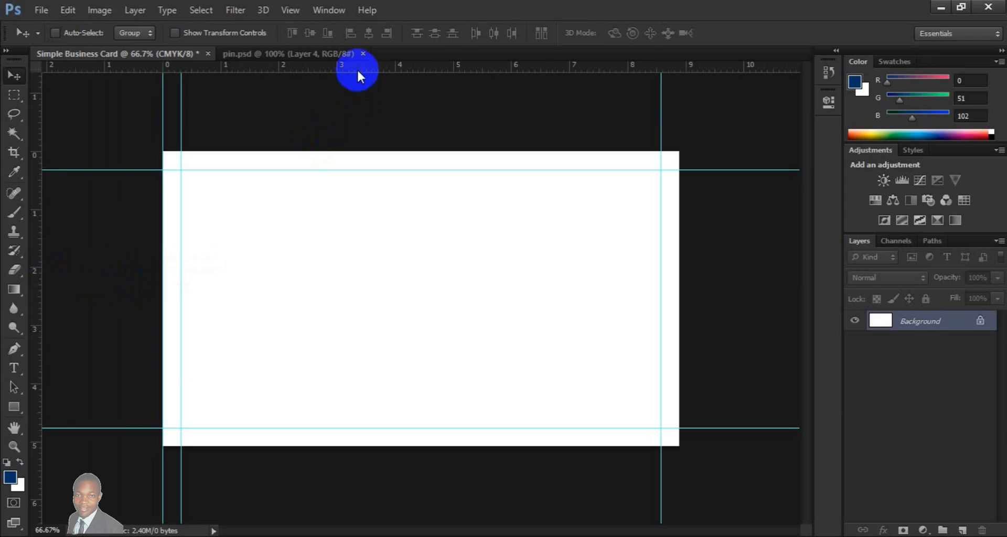
left_click_drag(360, 95, 366, 151)
left_click_drag(392, 69, 353, 446)
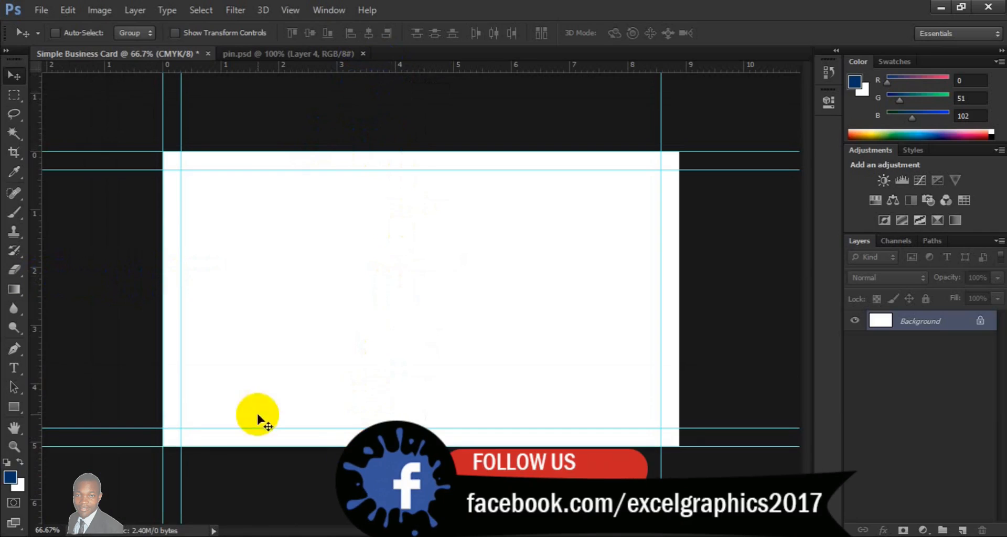
left_click_drag(37, 346, 682, 168)
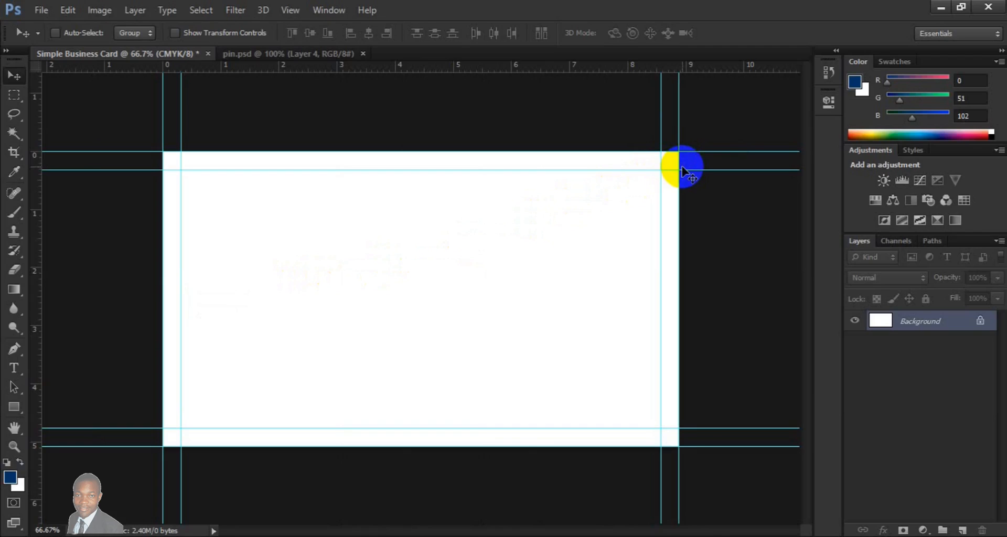
- Extend the canvas once more around the second set of guides, adding 0.25 inches to both width and height
key("ctrl+minus")
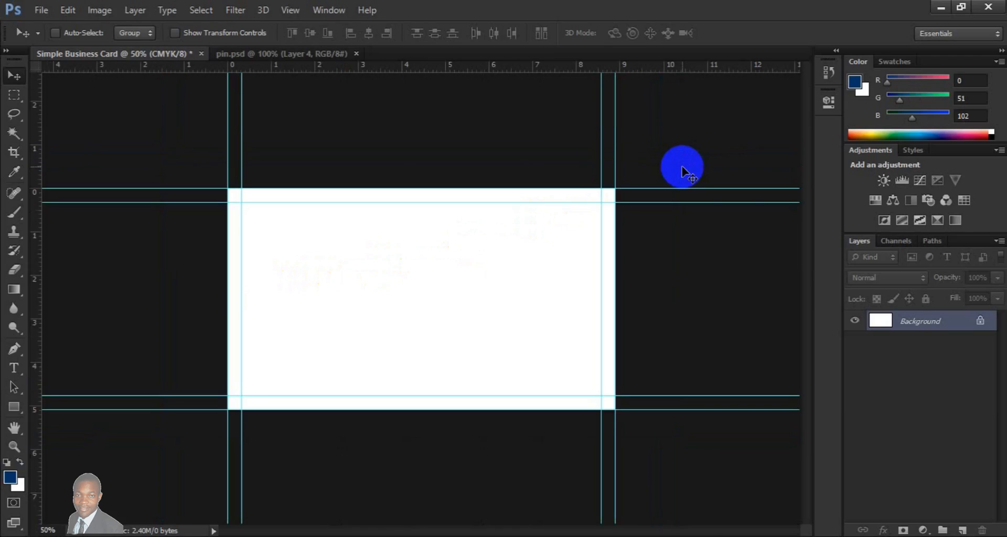
left_click(108, 9)
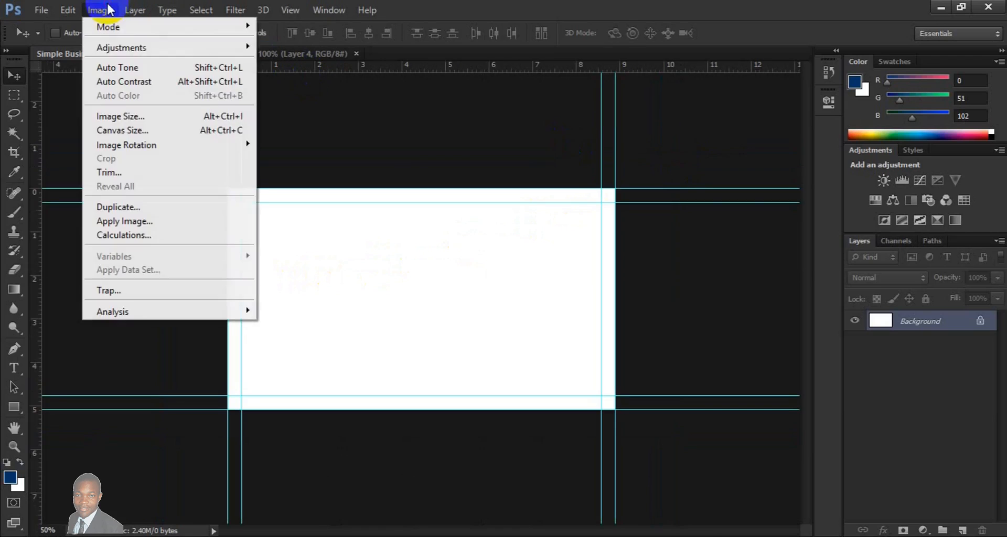
left_click(131, 128)
left_click(555, 185)
left_click(544, 232)
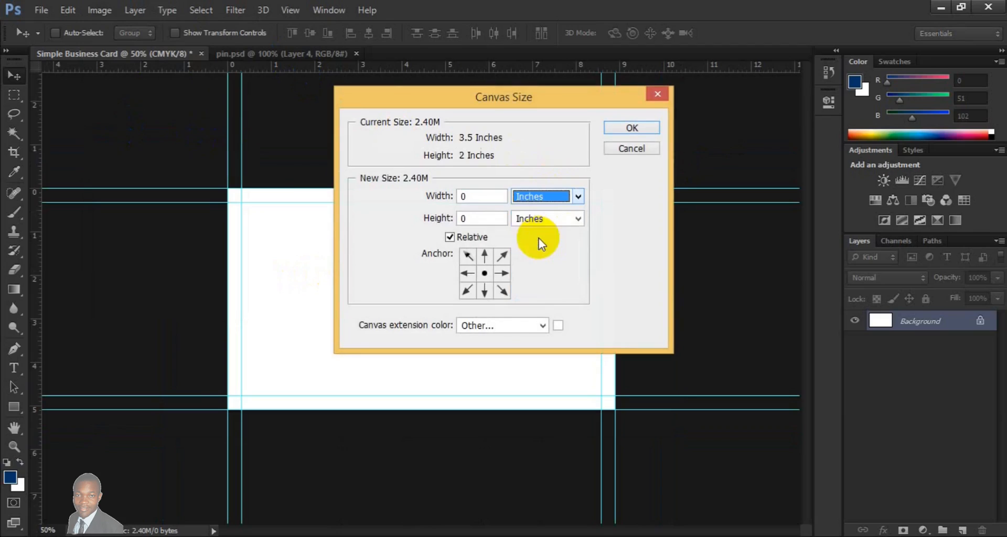
left_click(499, 196)
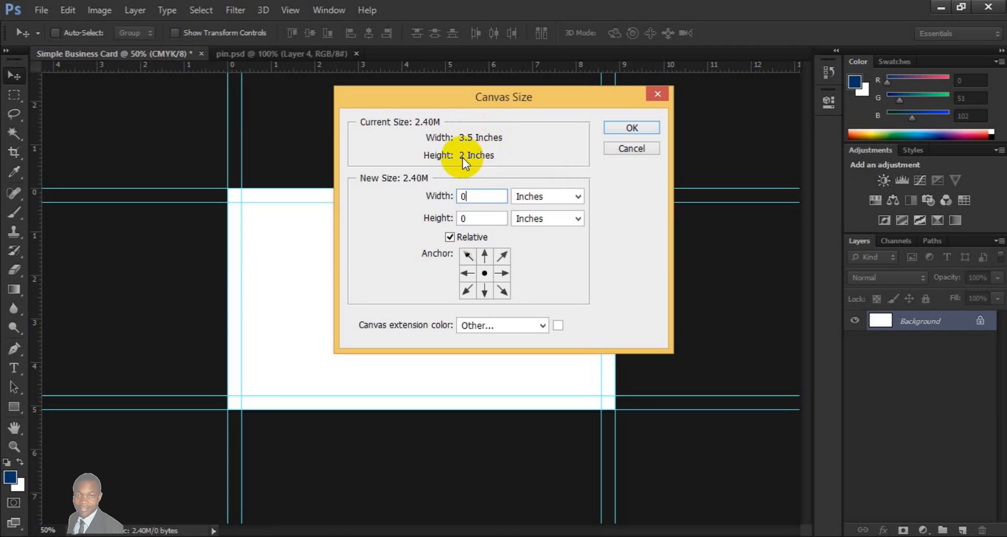
type(".25")
left_click(478, 219)
type(".25")
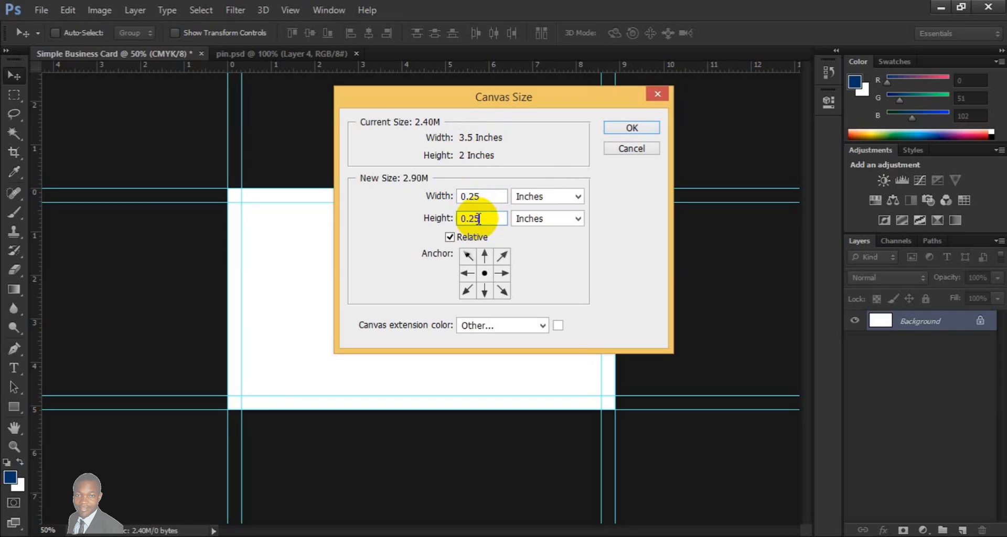
left_click(631, 131)
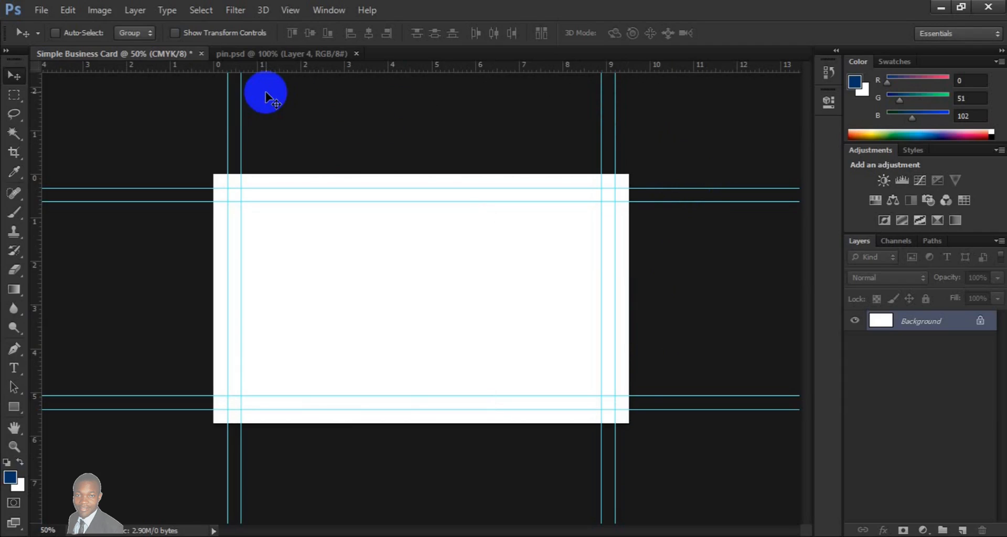
- Copy the world map layer Shape 1 from pin.psd into the Simple Business Card document
left_click(277, 54)
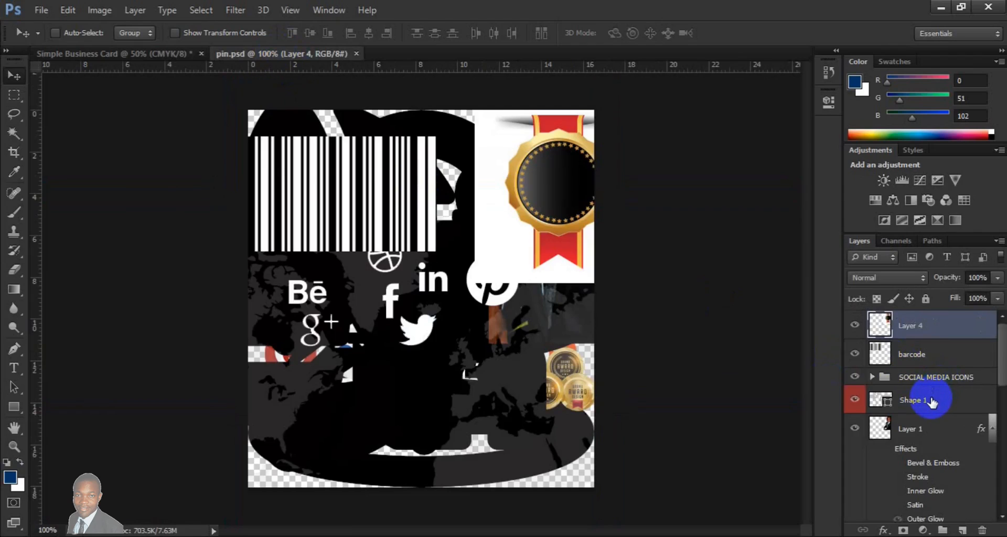
left_click(931, 401)
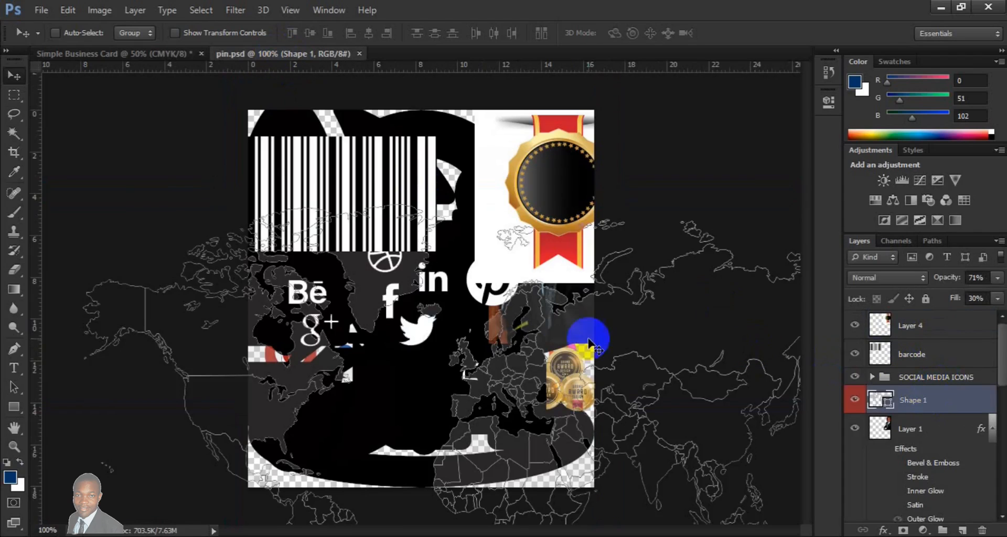
mouse_move(482, 369)
left_mouse_down()
mouse_move(175, 127)
mouse_move(142, 49)
mouse_move(331, 247)
mouse_move(342, 285)
left_mouse_up()
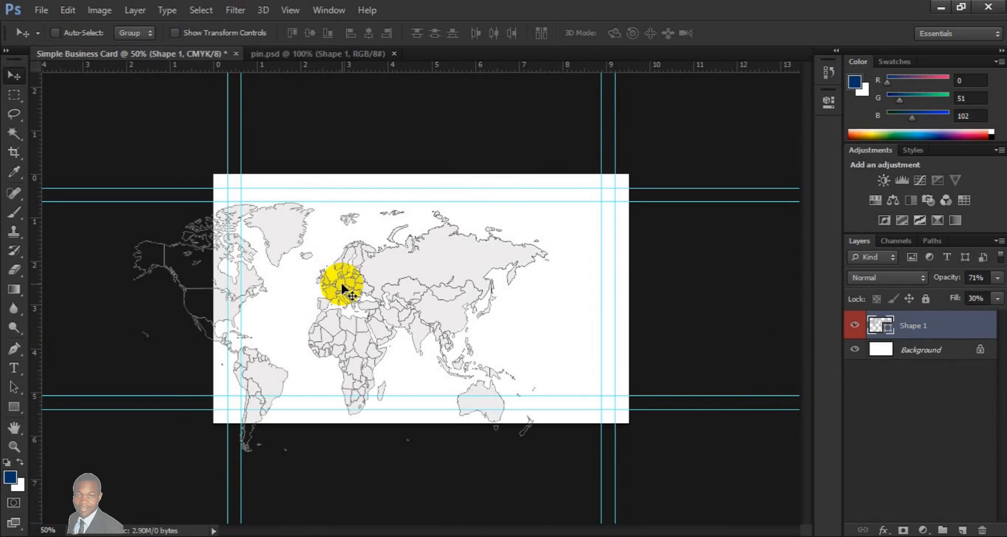
- Centre the world map layer vertically and horizontally on the whole canvas, and clear the selection
key("ctrl+a")
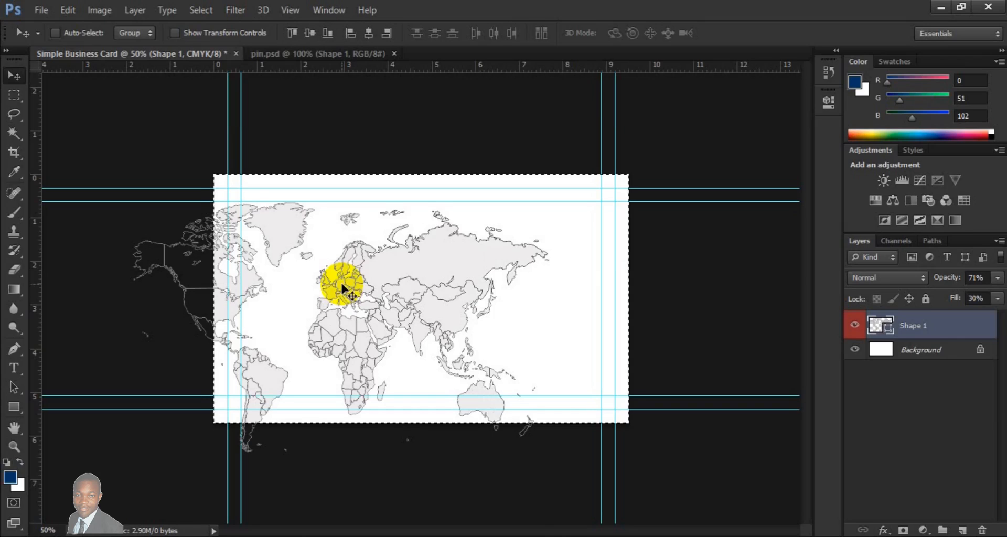
left_click(310, 34)
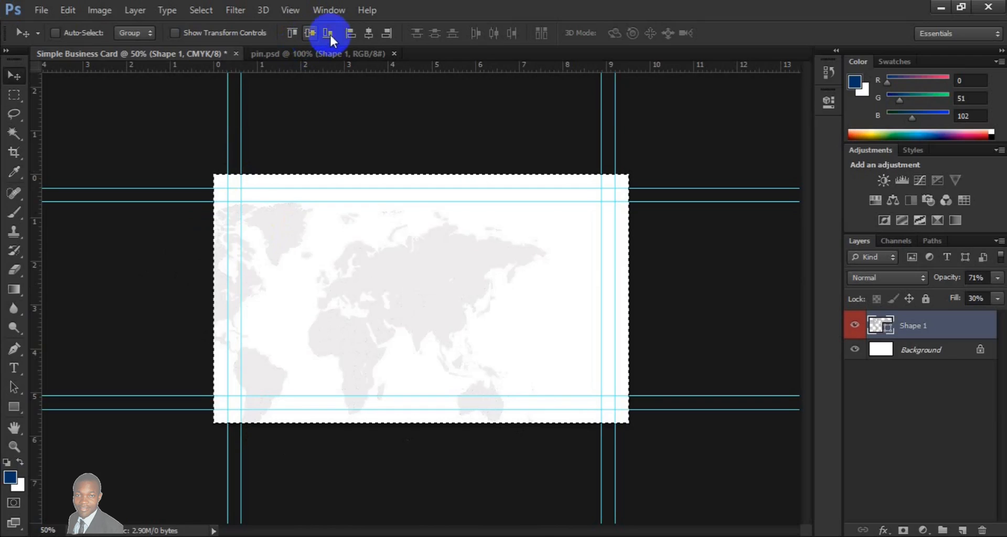
left_click(370, 33)
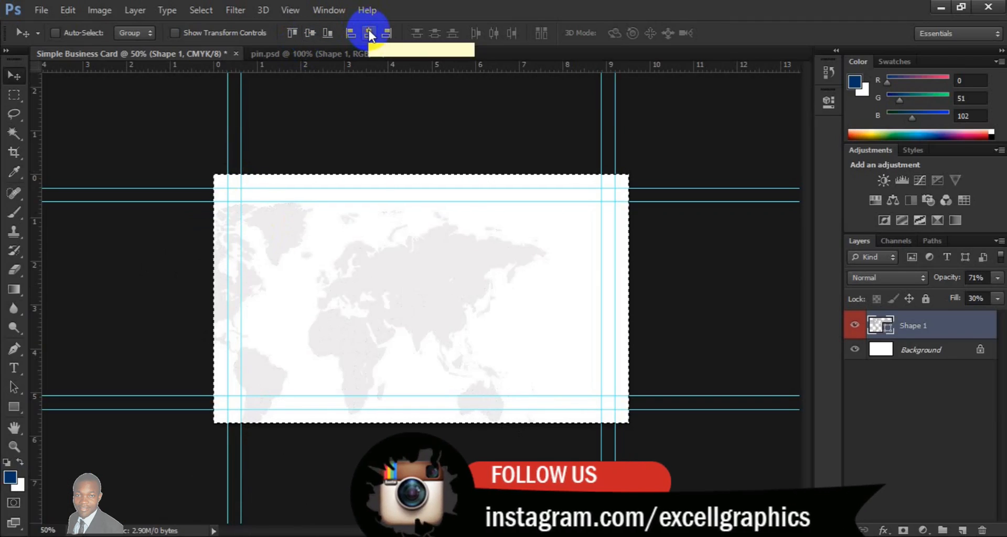
left_click(369, 34)
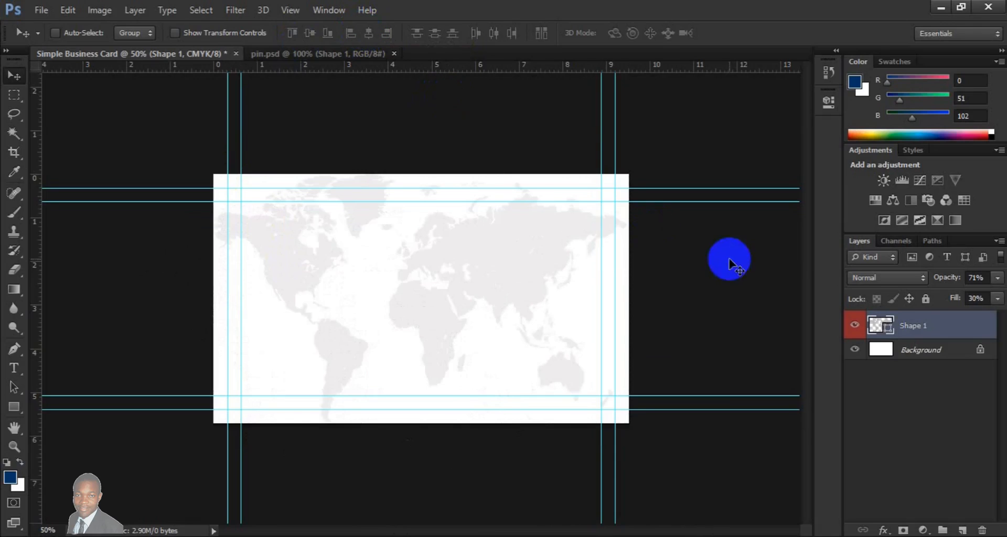
- Start a text line on a new layer over the map and set its font to Nexa Bold
left_click(963, 530)
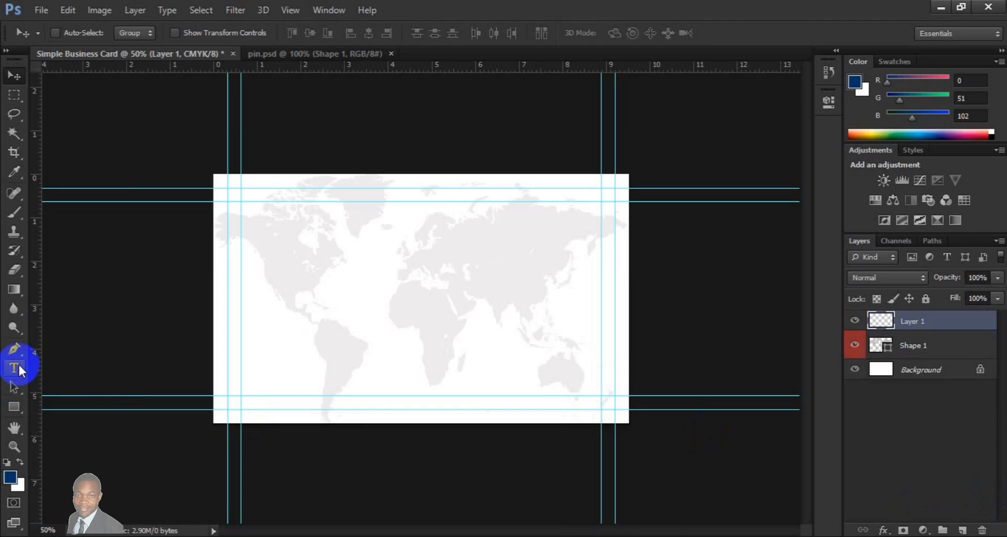
left_click(20, 370)
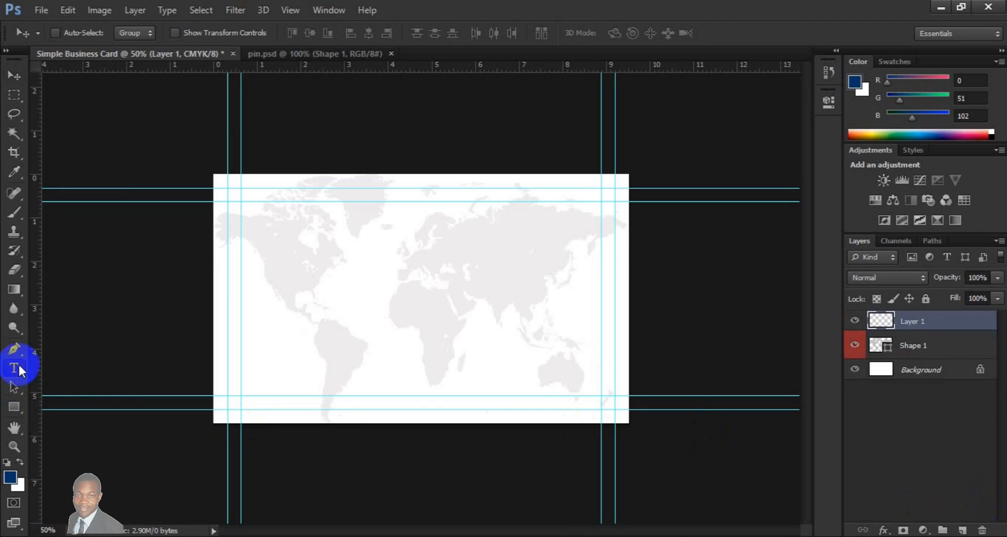
left_click(338, 260)
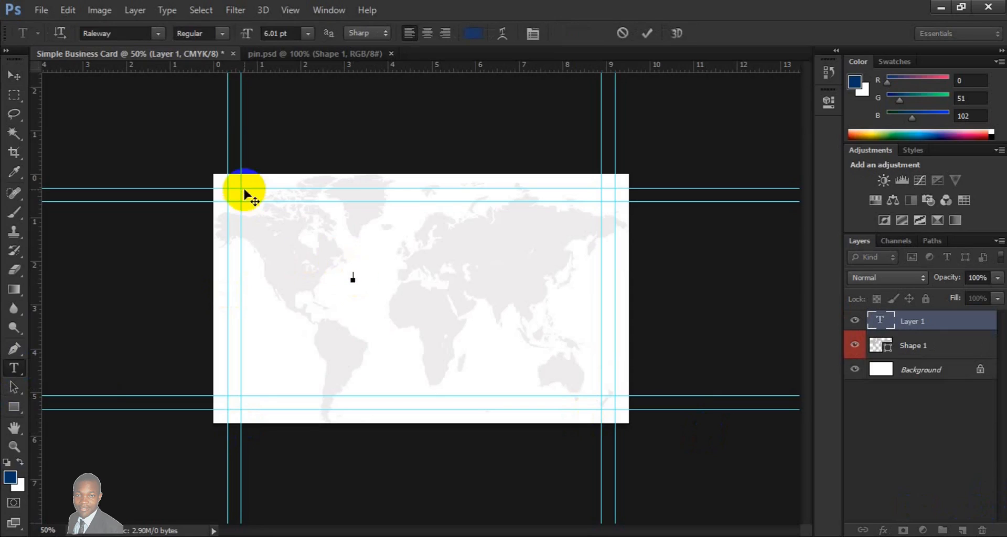
left_click(159, 33)
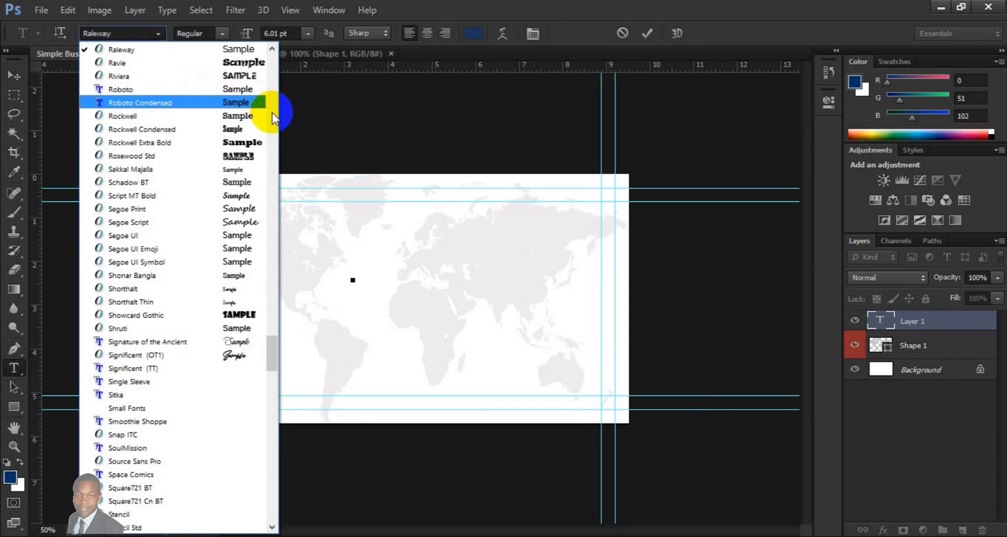
left_click(273, 115)
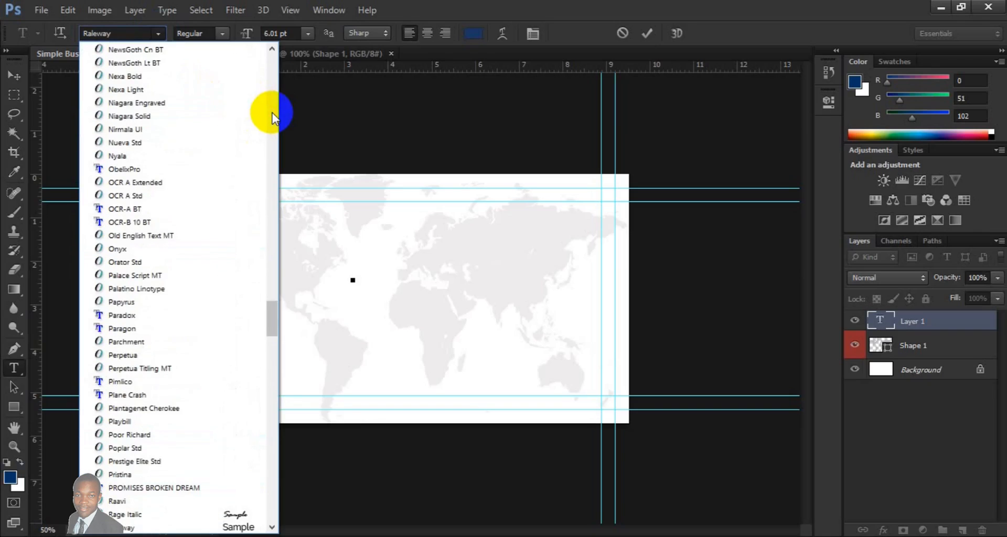
left_click(272, 115)
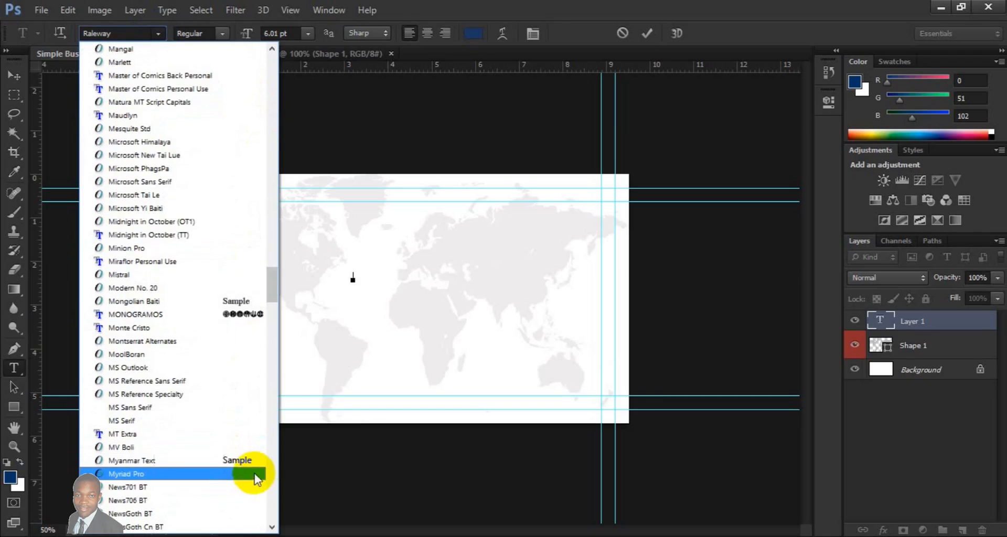
left_click(272, 528)
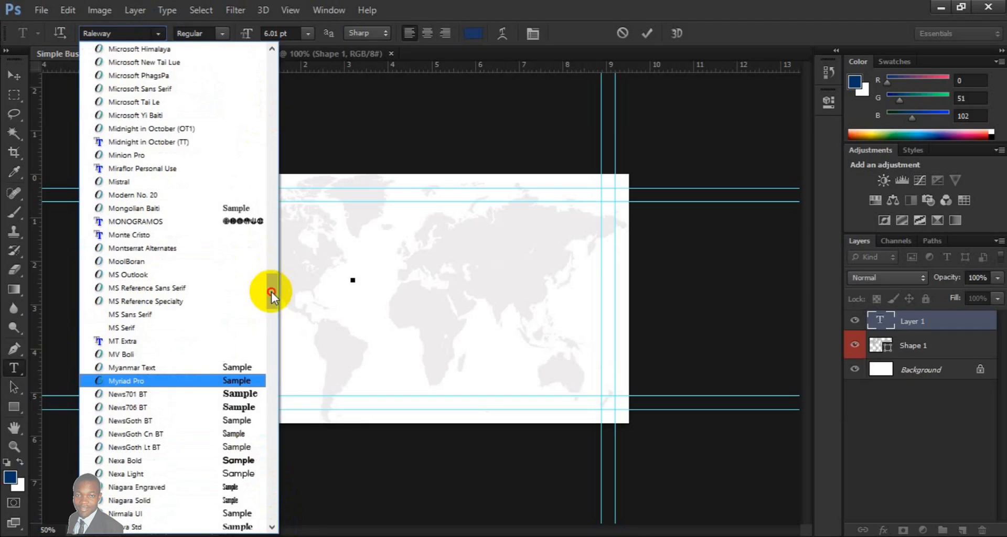
mouse_move(271, 292)
left_mouse_down()
mouse_move(273, 333)
mouse_move(274, 298)
left_mouse_up()
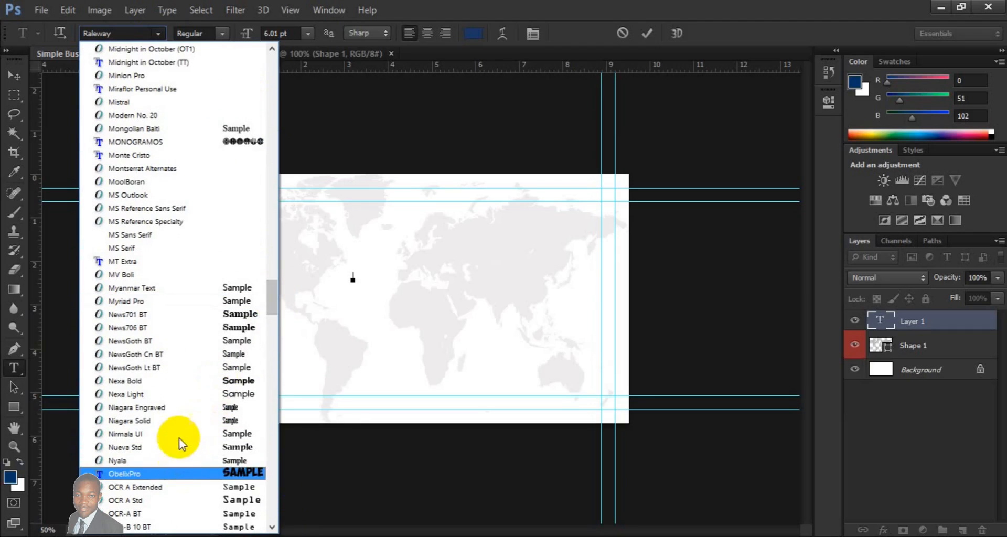
left_click(179, 383)
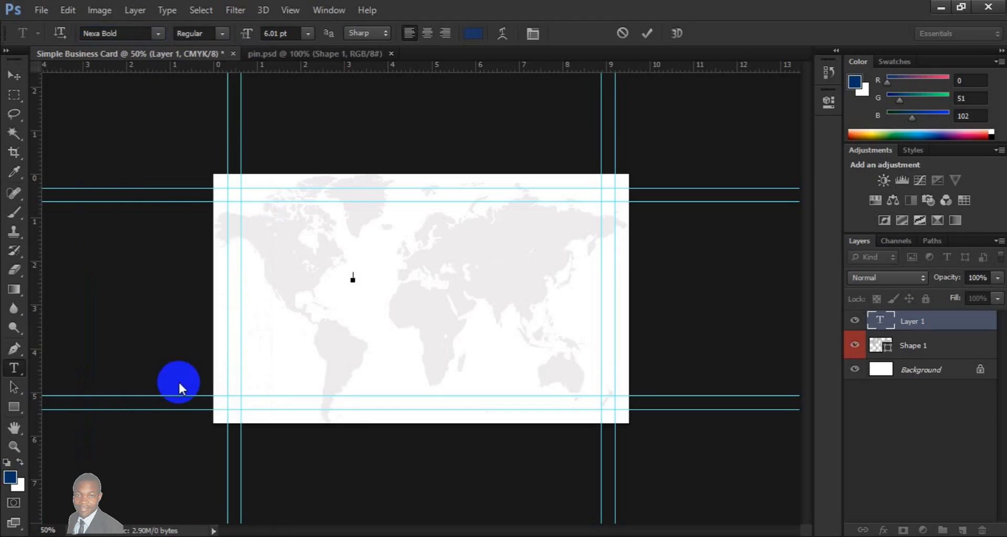
- Set the text size to 12 pt and the text colour to red (ff0000)
left_click(307, 34)
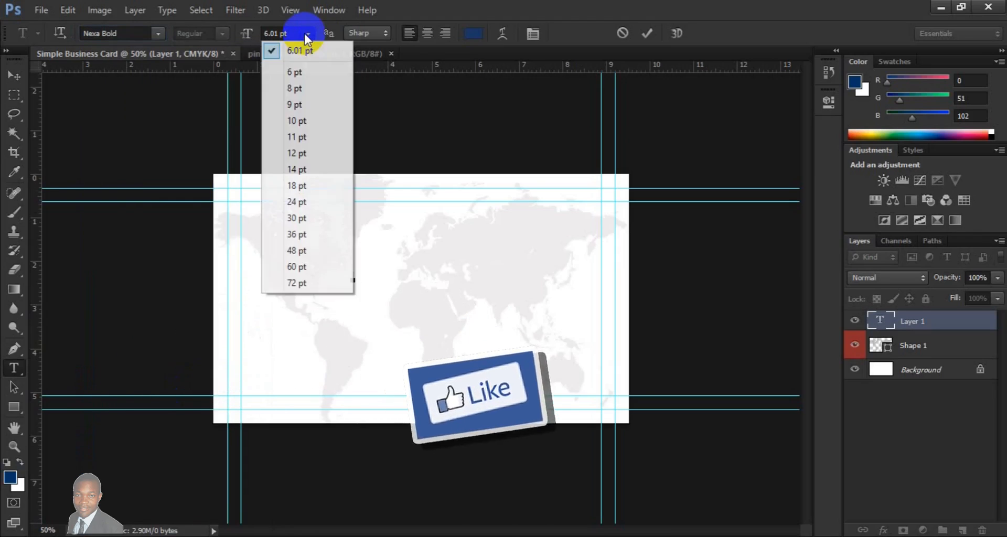
left_click(320, 152)
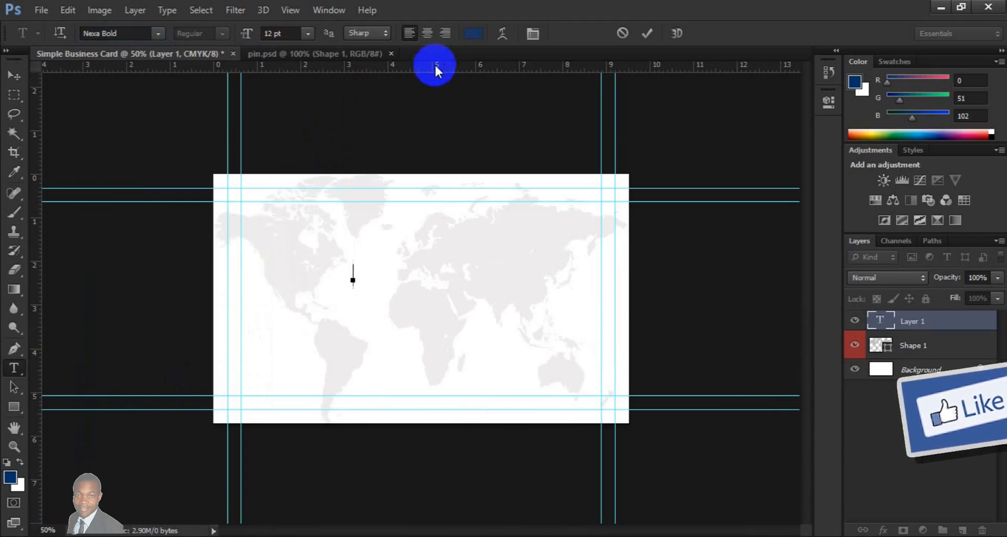
left_click(472, 34)
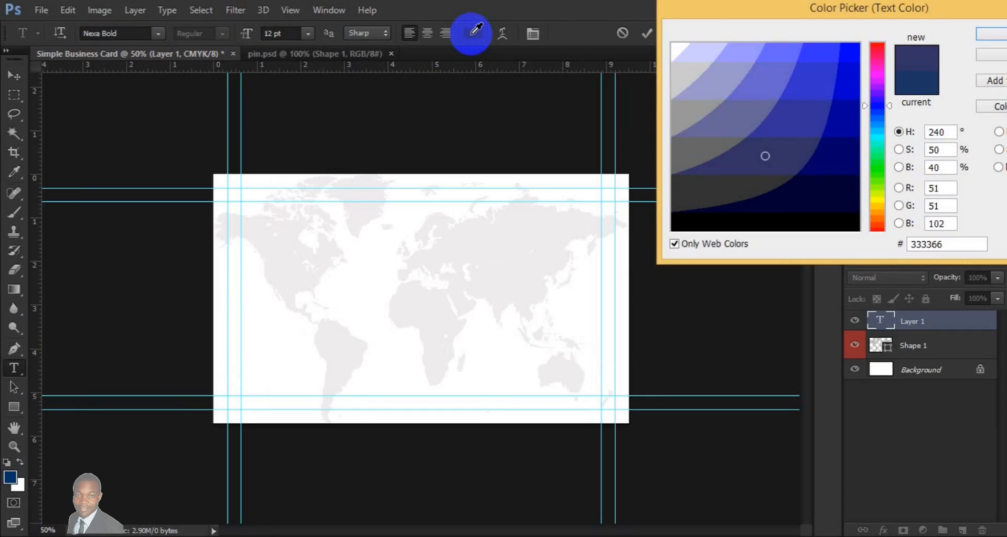
left_click(882, 48)
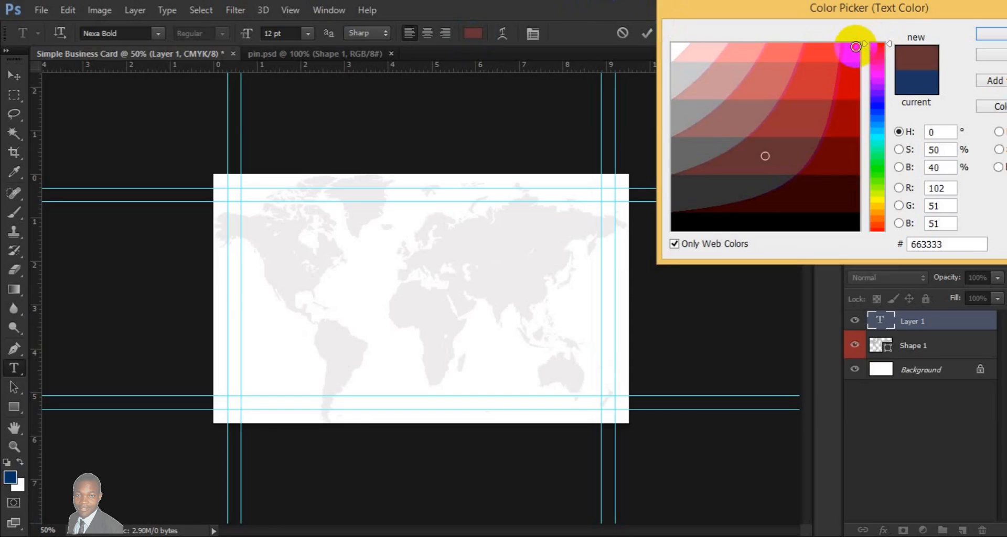
left_click(856, 47)
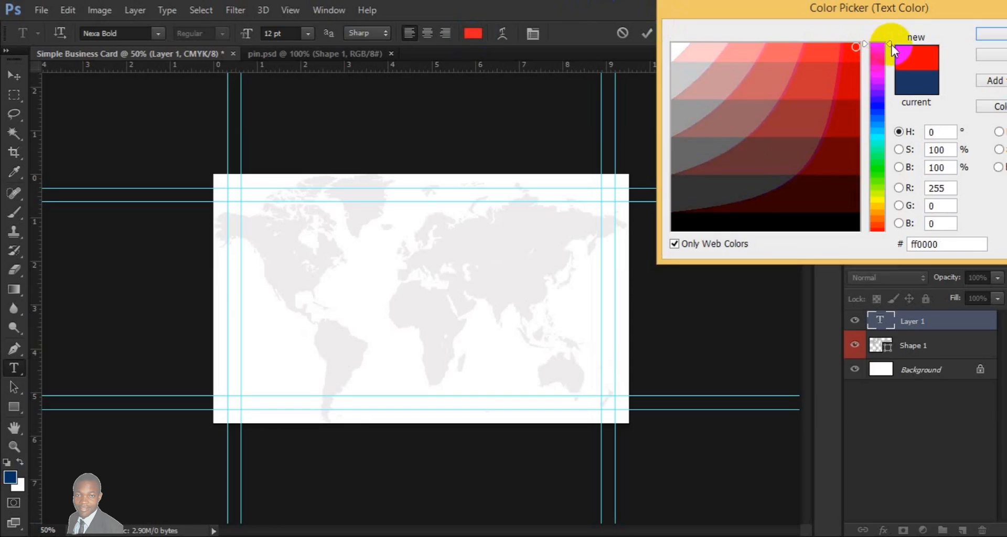
left_click(998, 34)
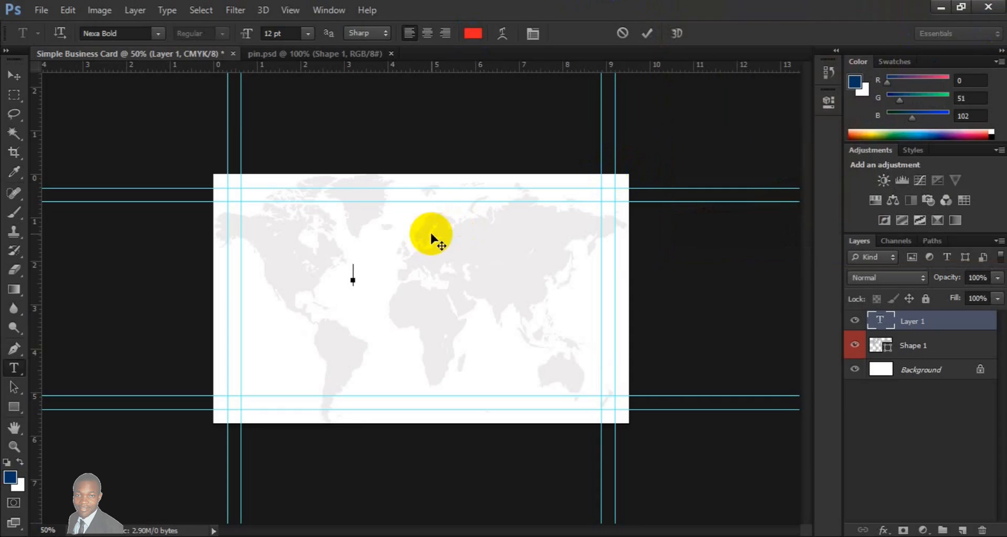
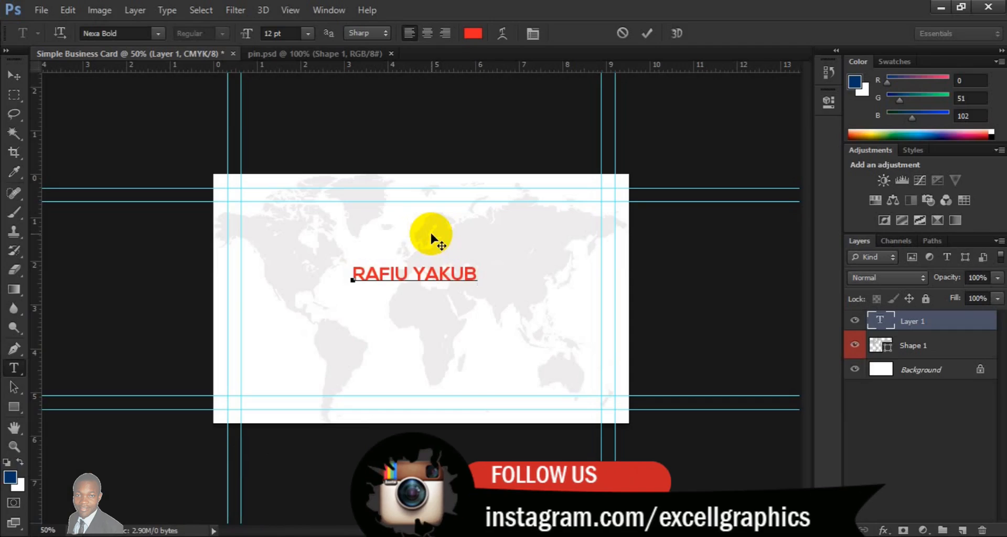
- Recolour only the last word of the cardholder's name to black (000000)
key("shift+Left")
key("shift+Left")
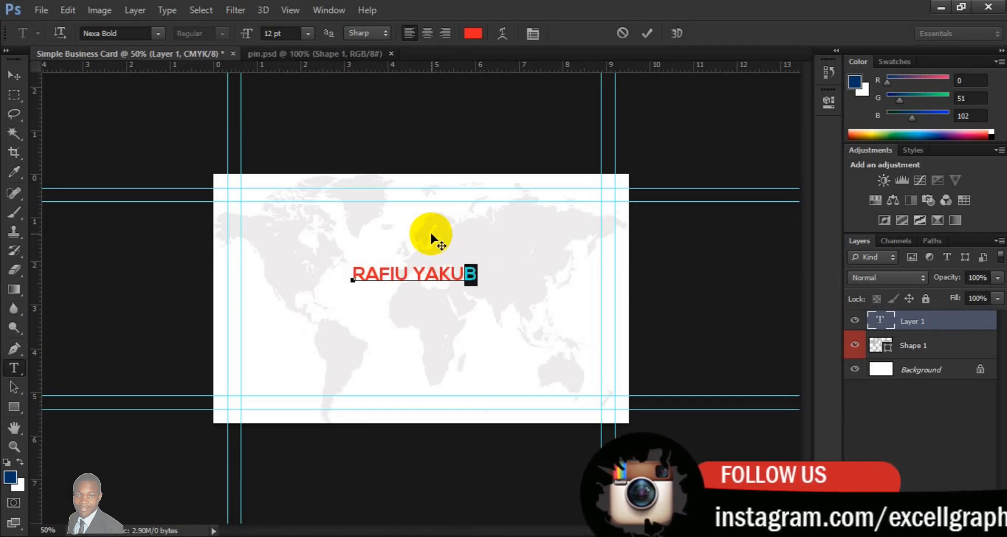
key("shift+Left")
key("shift+Left")
key("shift+Left")
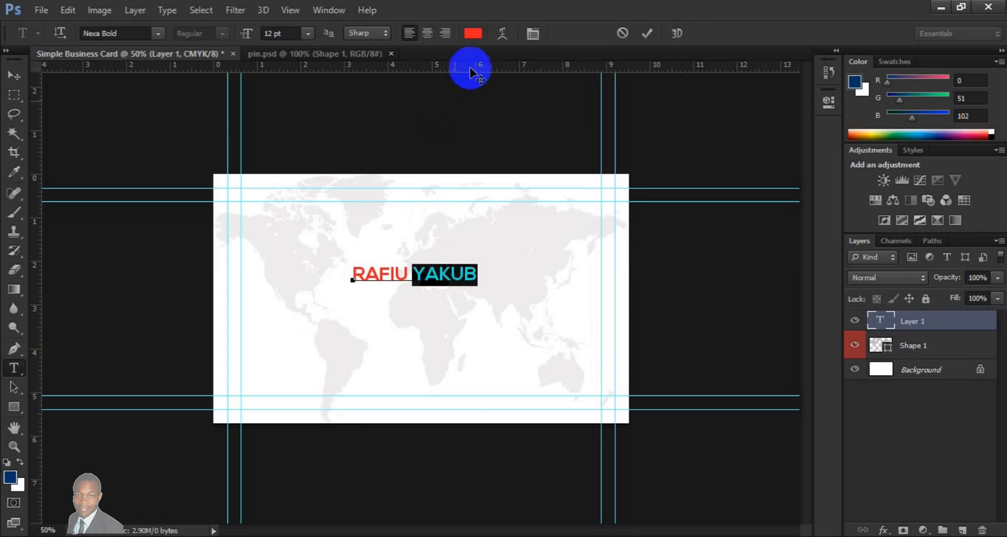
left_click(472, 35)
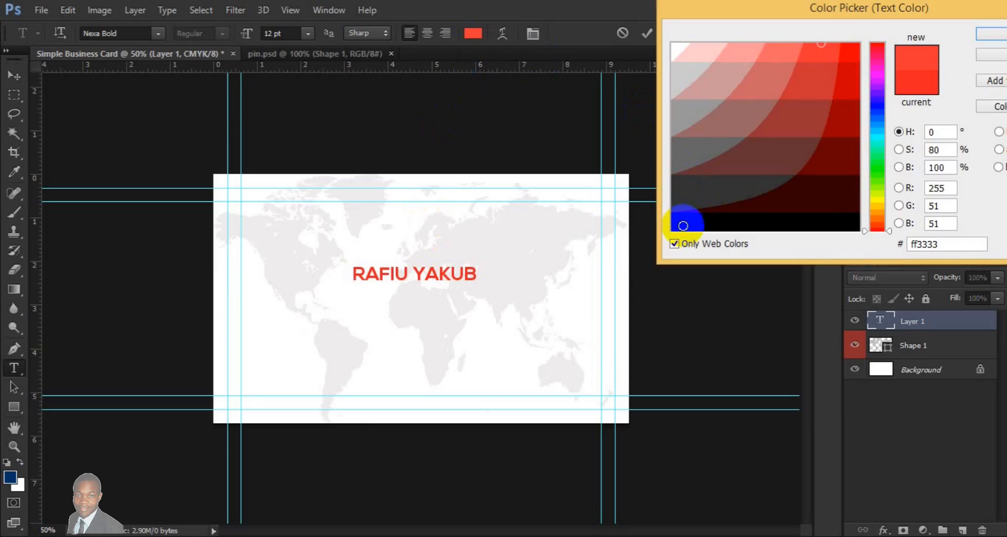
left_click(683, 225)
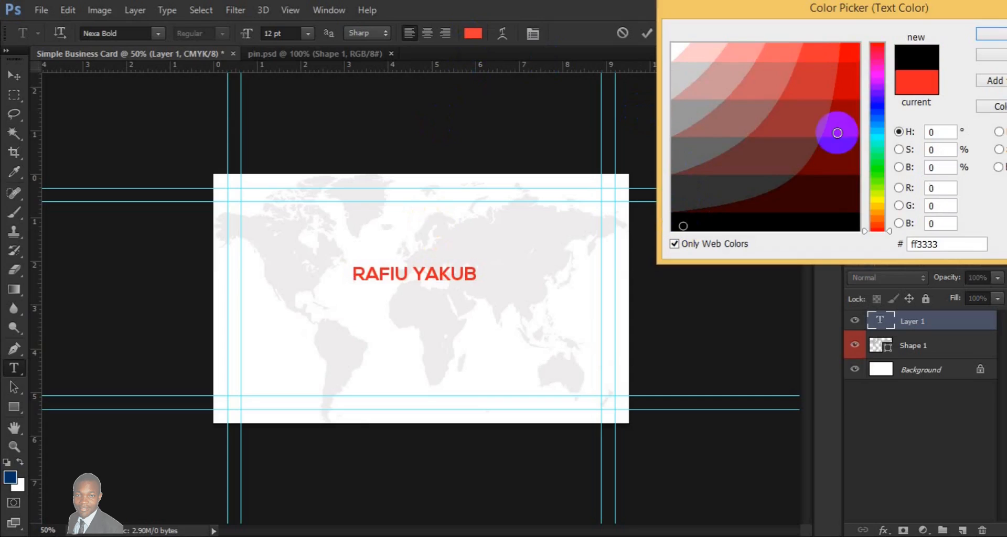
left_click(986, 37)
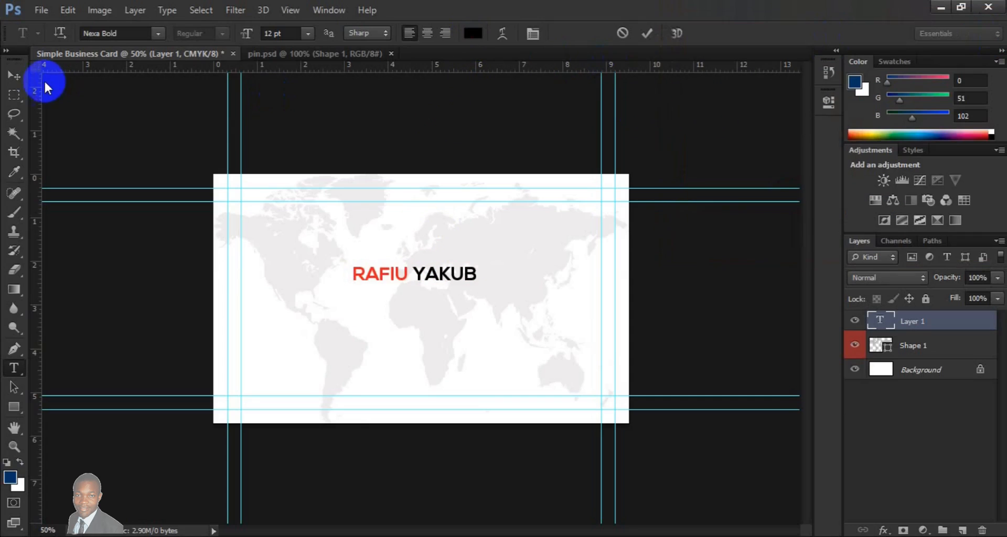
- Move the name text into the card's upper-right corner, just inside the inner guides
left_click(14, 77)
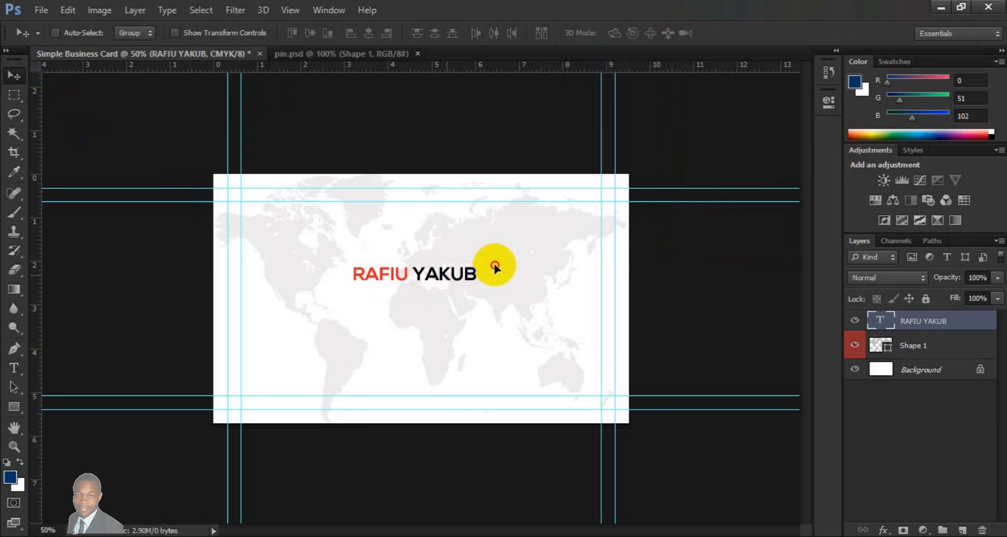
left_click_drag(514, 261, 557, 215)
key("Up")
key("Up")
key("Up")
key("Up")
key("Up")
key("Up")
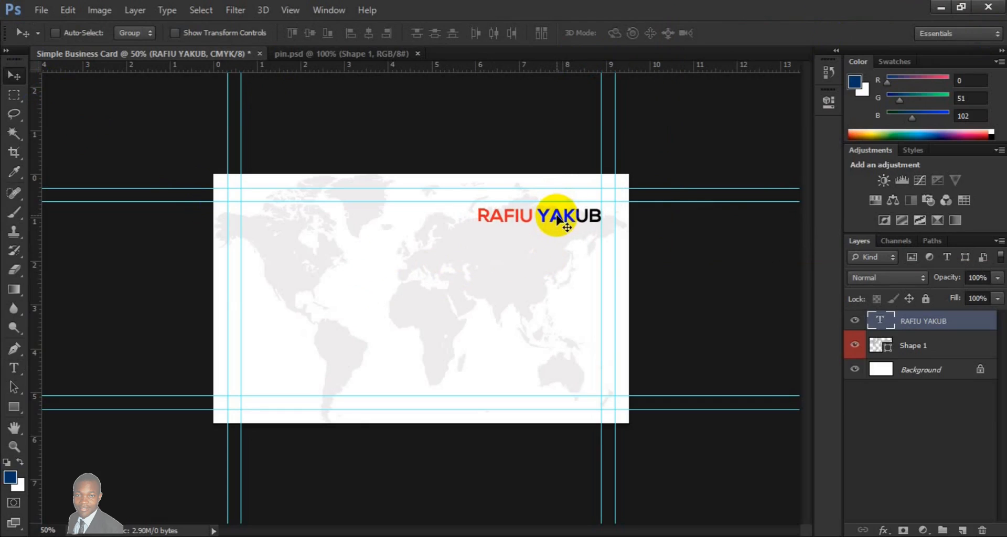
key("Up")
key("Up")
key("Up")
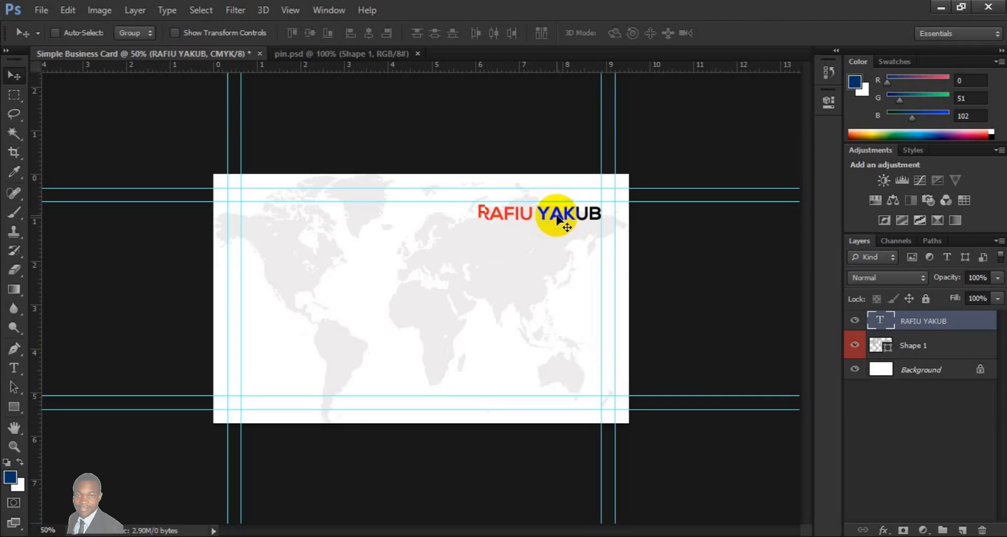
key("Left")
key("Left")
key("Left")
key("Left")
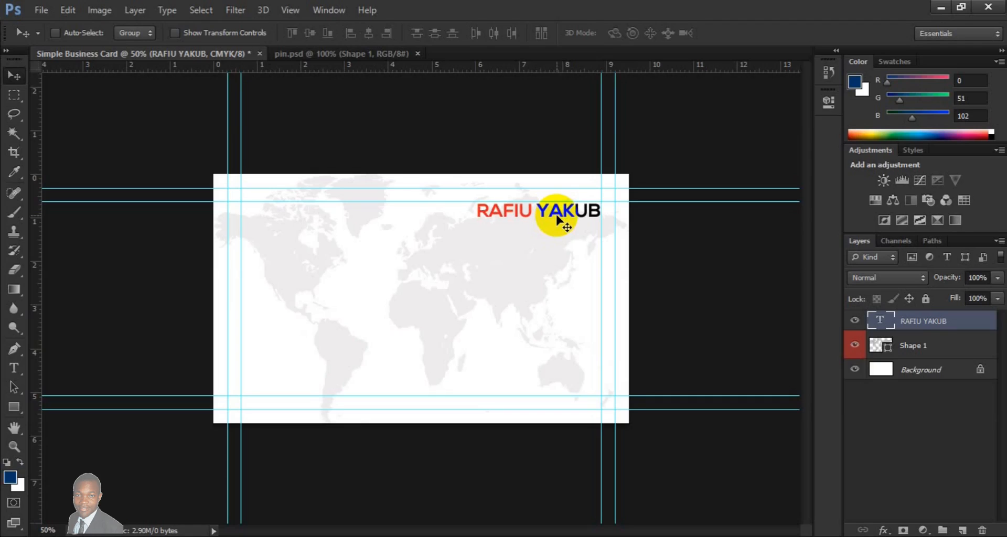
key("Left")
key("Left")
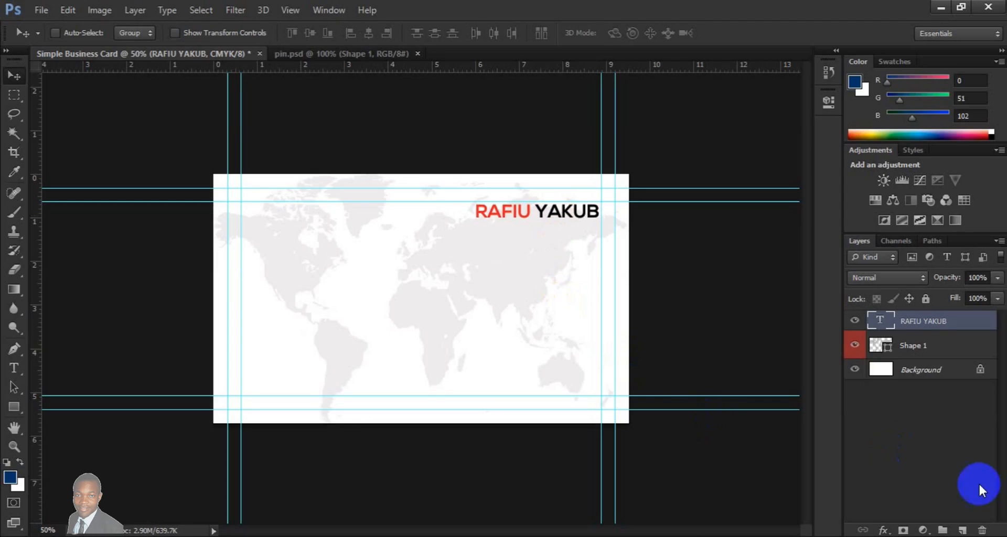
- Add the job title "CREATIVE DIRECTOR" as a new text layer above the name layer, starting over the left half of the card
left_click(963, 530)
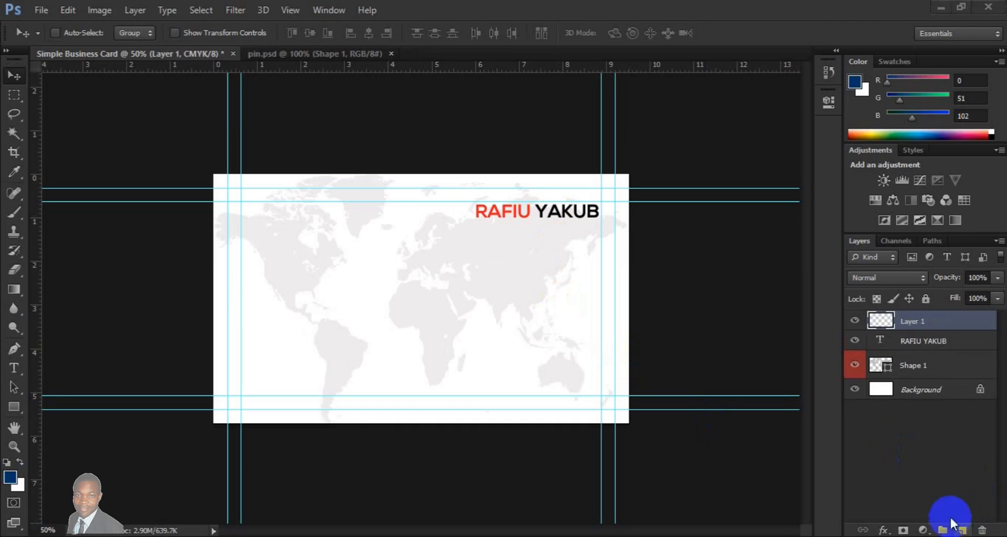
left_click(14, 368)
key("super+c")
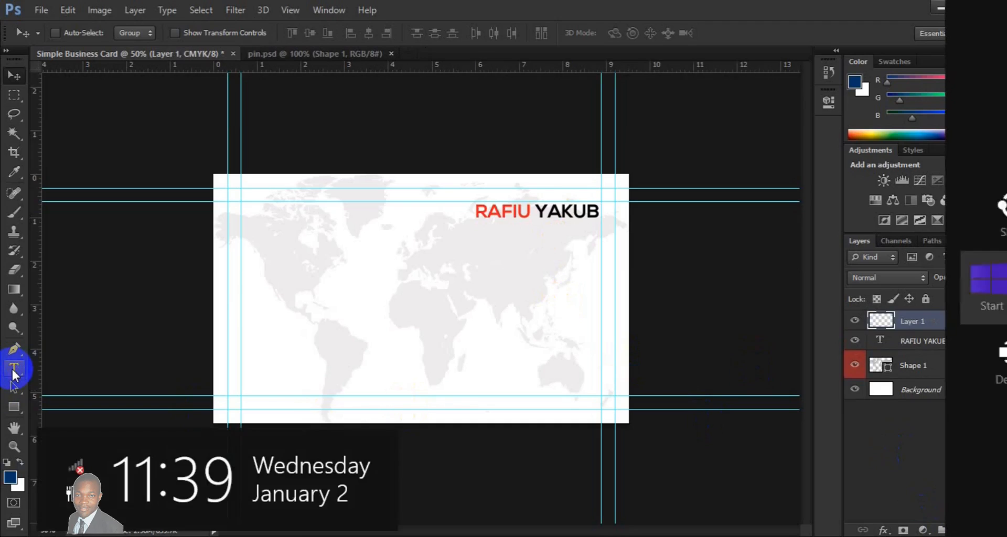
left_click(14, 370)
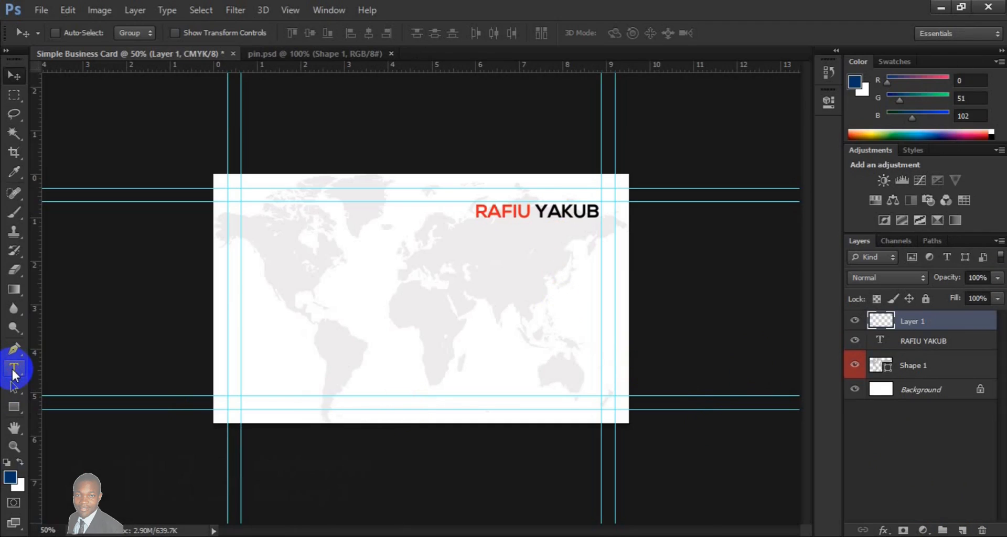
left_click(13, 371)
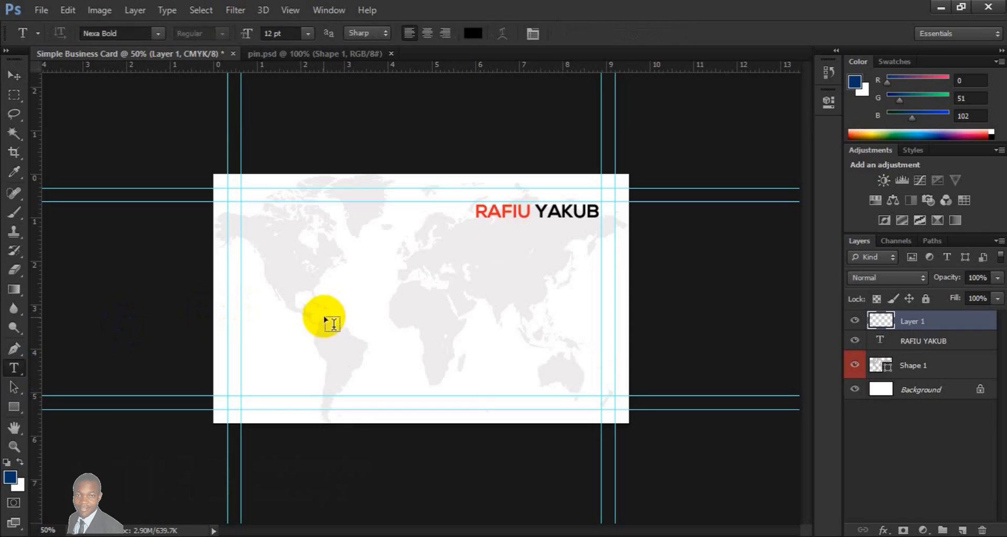
left_click(322, 319)
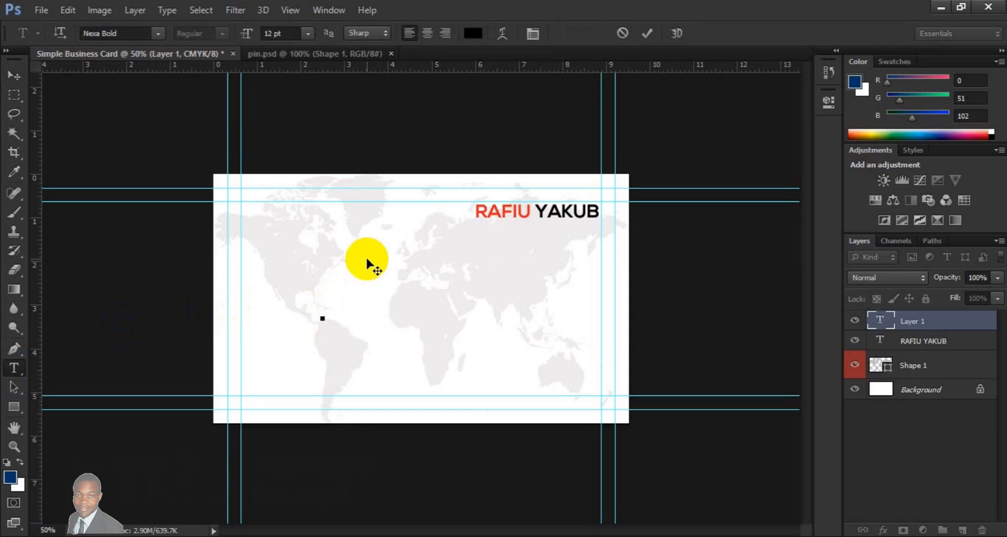
type("CREA")
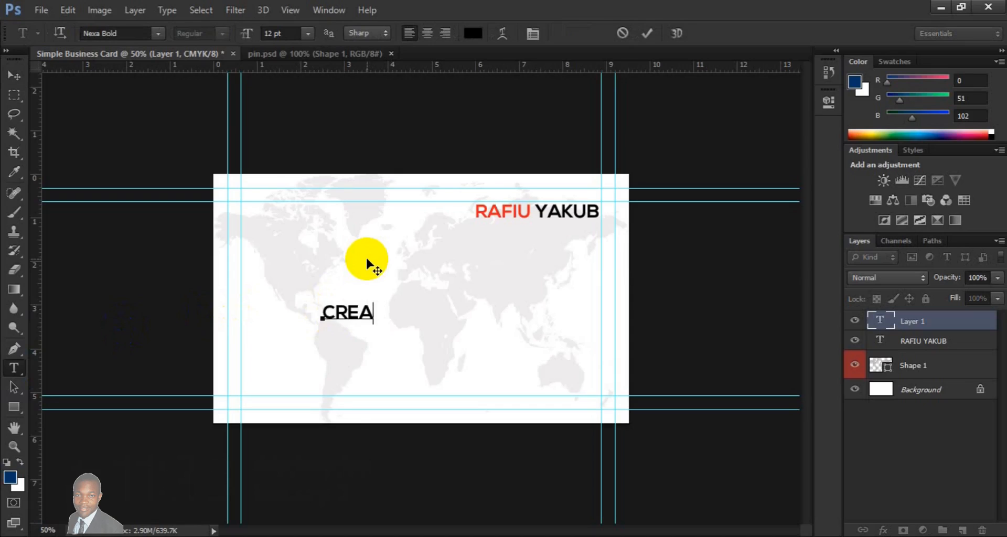
type("TIVE DIRECTOR")
- Set the whole job title to the Nexa Light font at 6 pt and commit the text
key("ctrl+a")
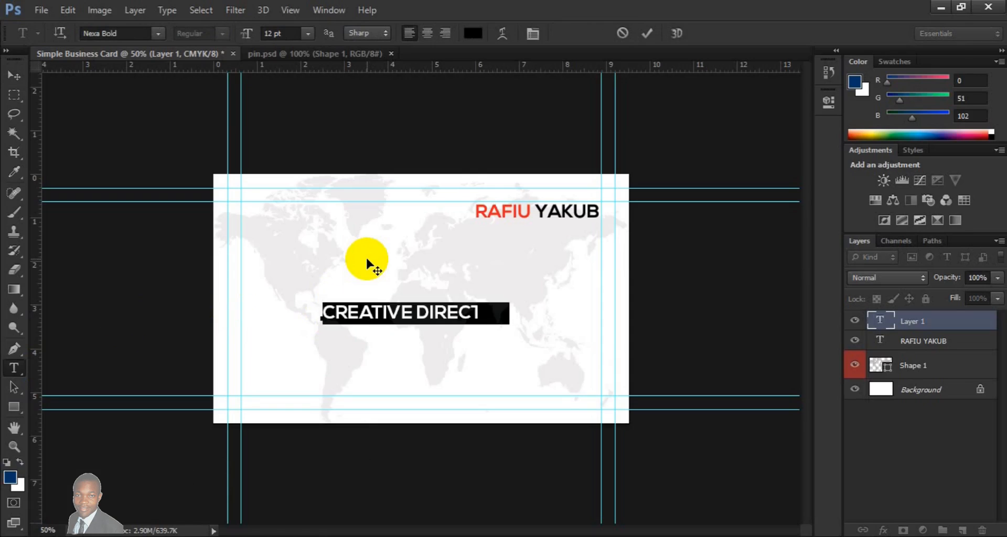
left_click(157, 34)
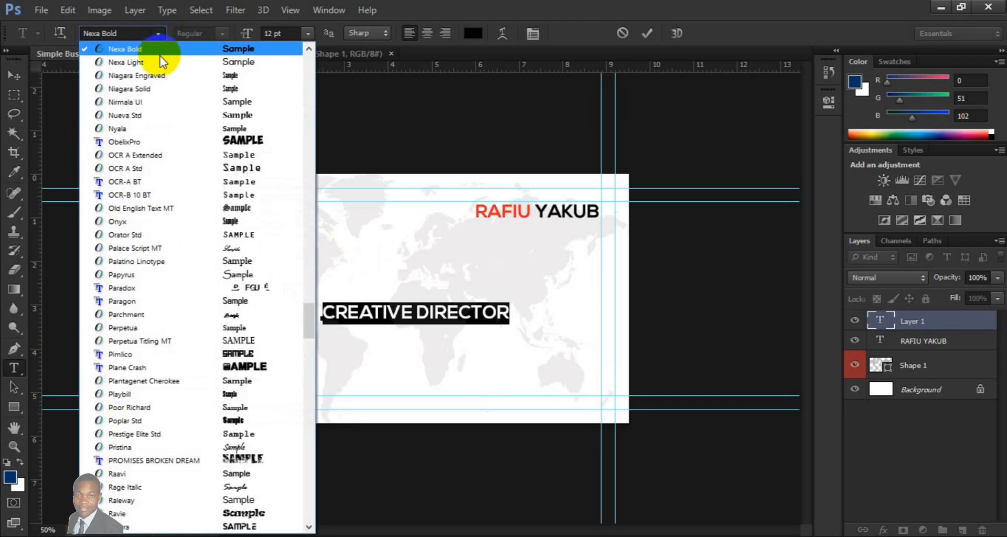
left_click(160, 61)
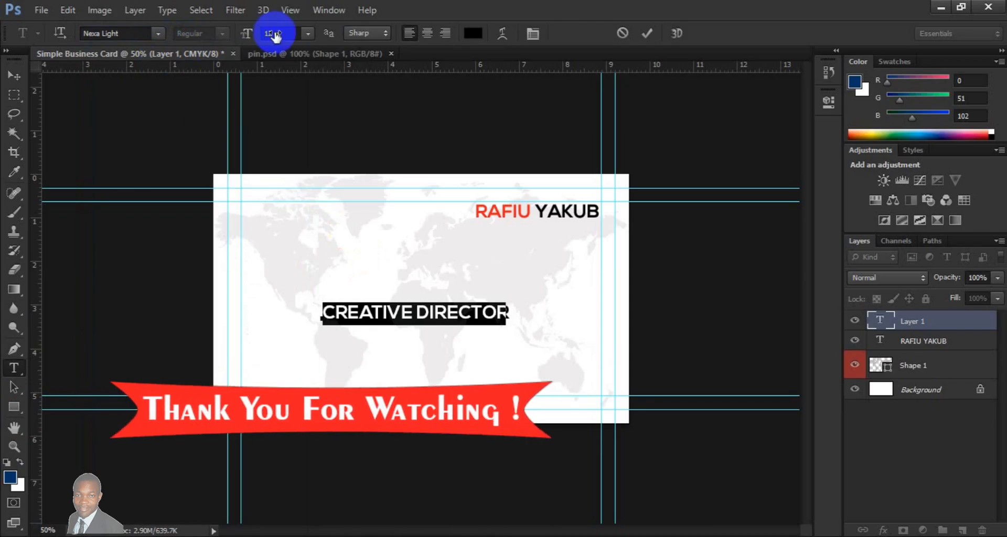
left_click(308, 32)
left_click(309, 33)
left_click(308, 32)
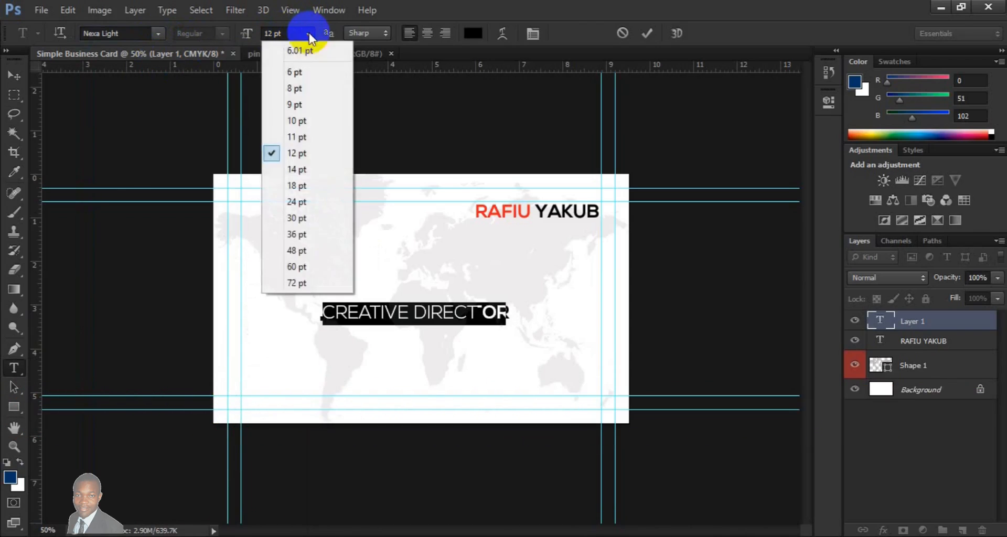
left_click(299, 74)
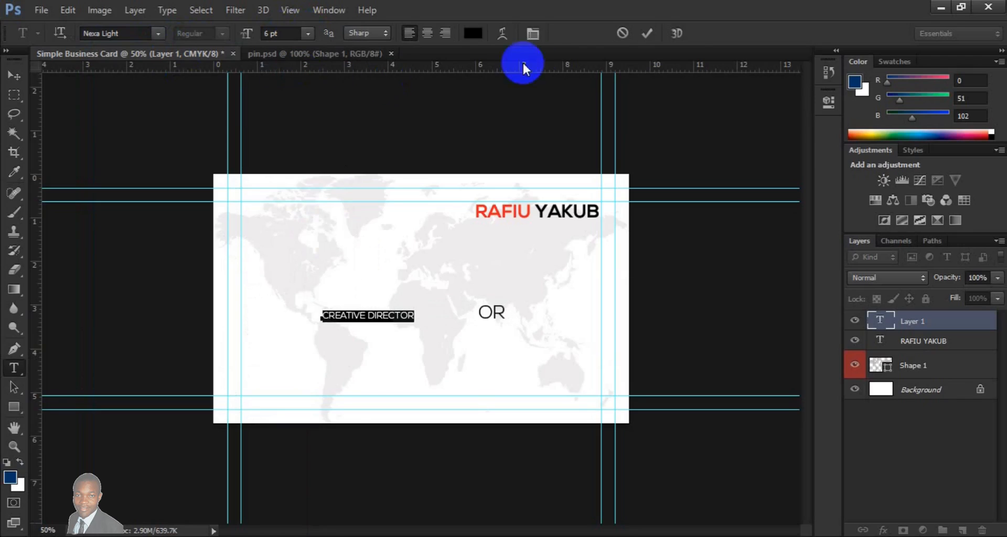
left_click(660, 39)
- Move the job title directly beneath the cardholder's name, aligned with the name's left edge and close below it
left_click(10, 77)
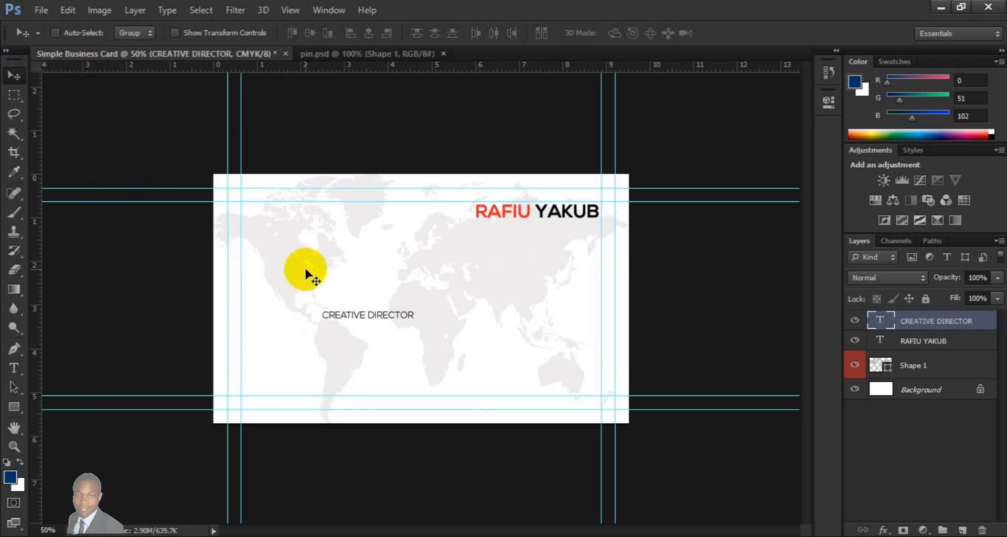
left_click(407, 316)
left_click_drag(407, 316, 533, 240)
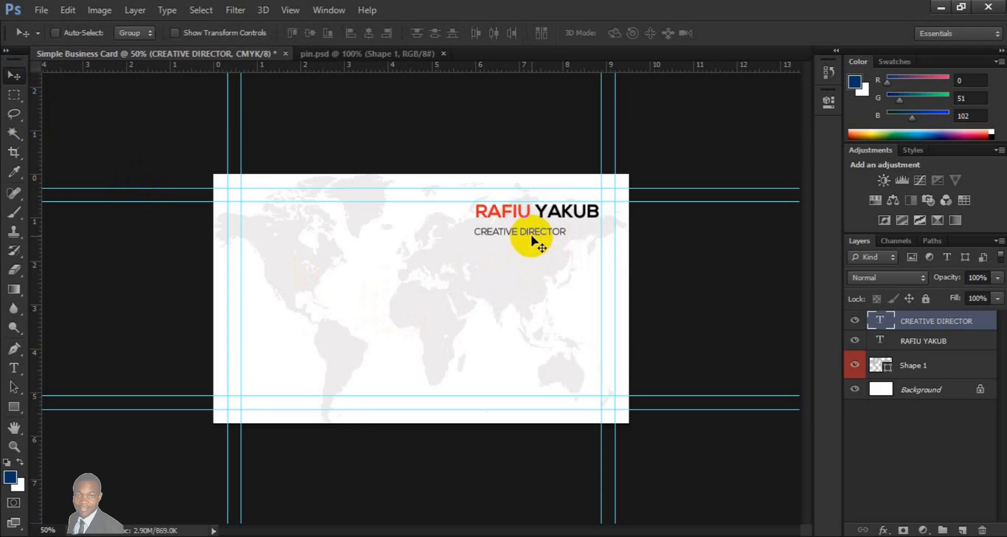
key("Up")
key("Up")
key("Up")
key("Up")
key("Up")
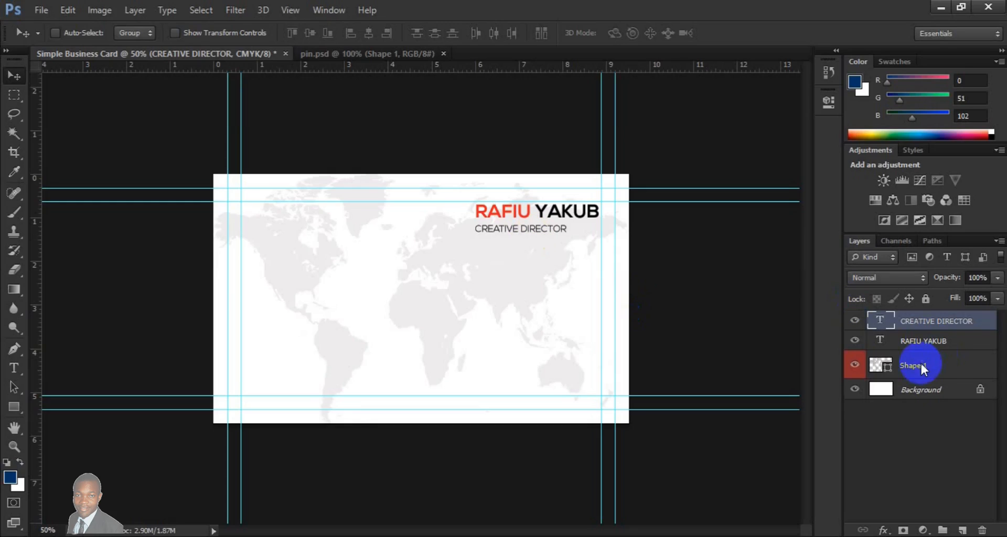
- Add a new layer directly above the Background and choose the Ellipse Tool
left_click(902, 391)
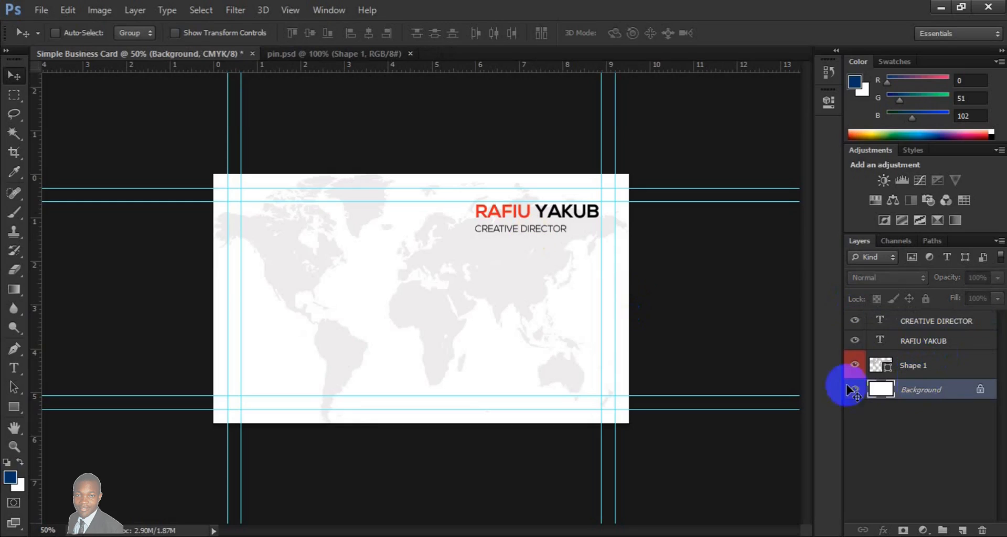
left_click(961, 529)
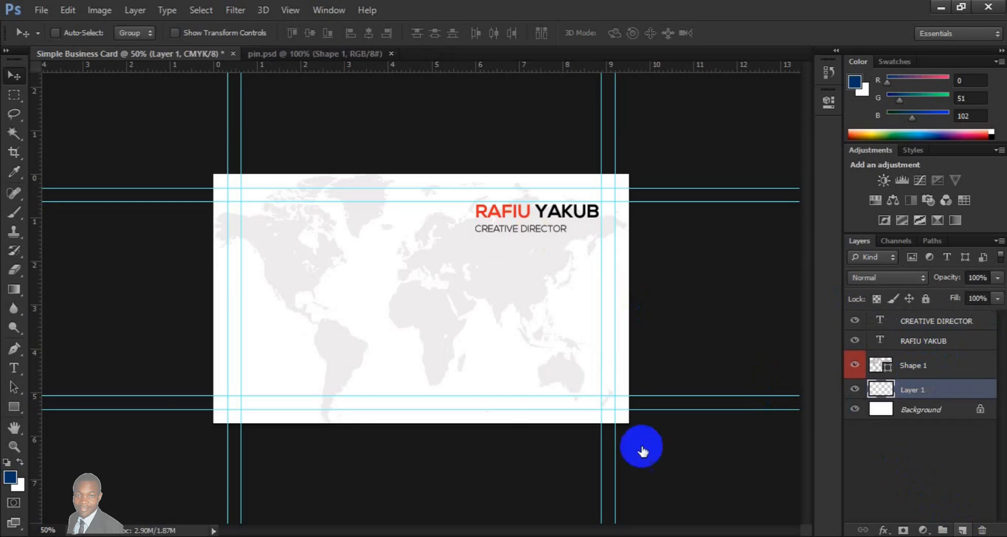
left_click(20, 414)
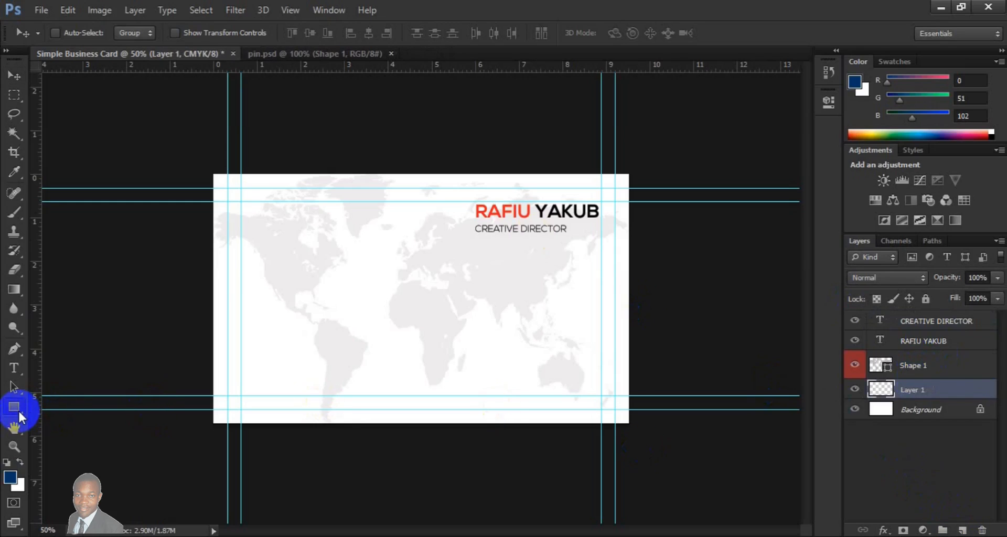
left_click(20, 413)
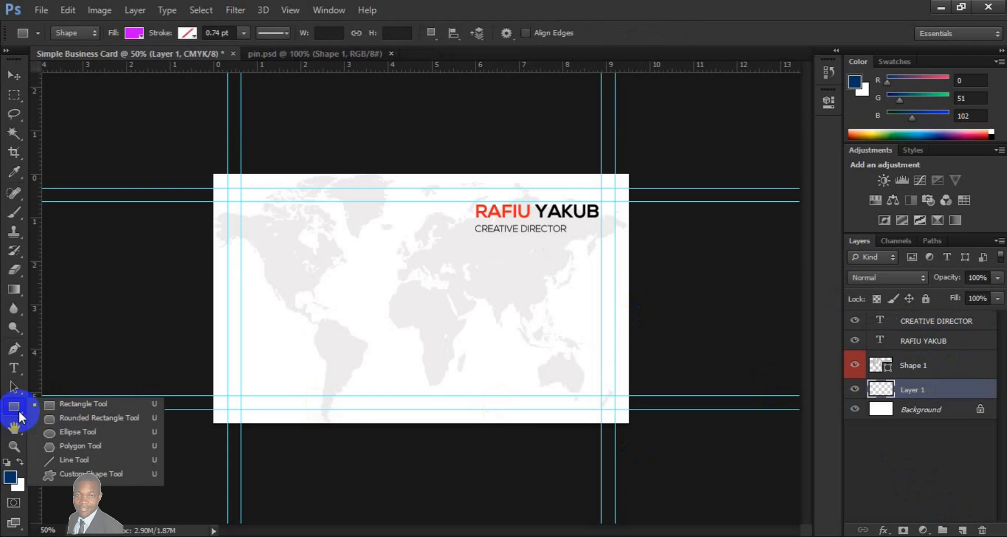
left_click(67, 430)
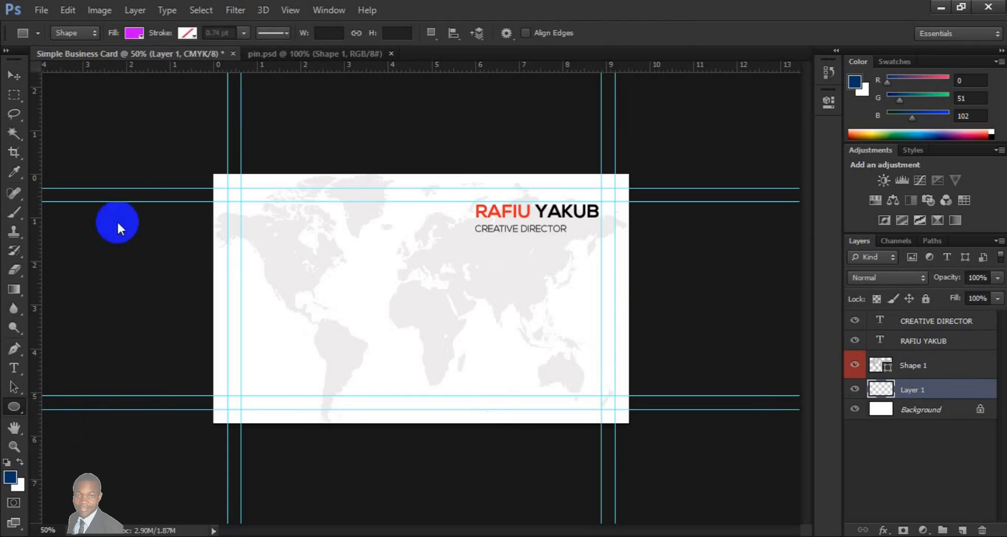
- Set the ellipse's fill to white and its stroke to red
left_click(130, 33)
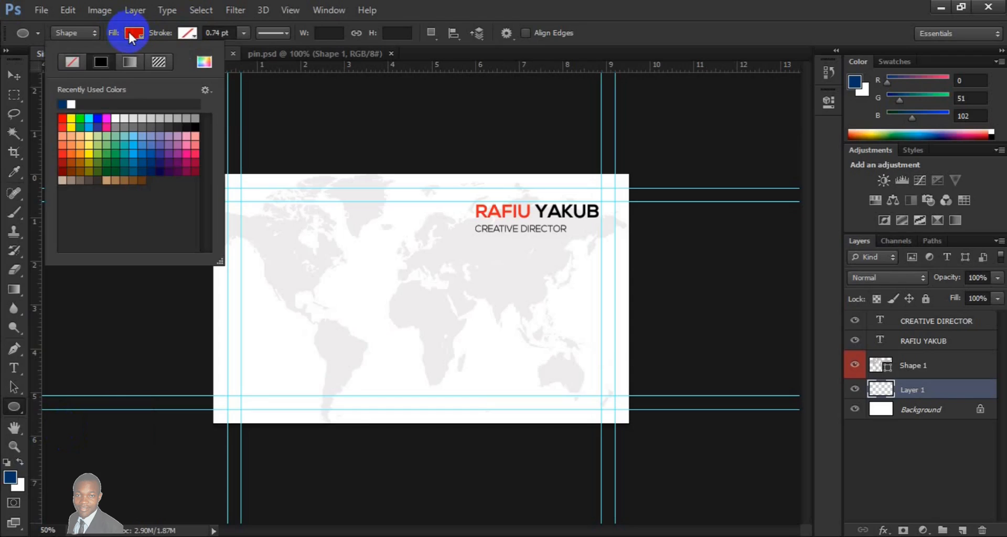
left_click(74, 104)
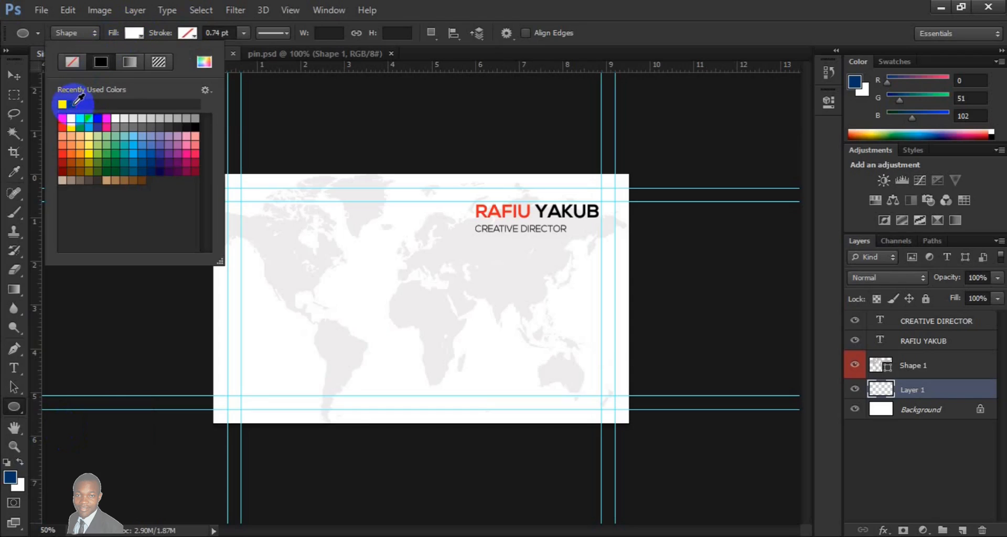
left_click(187, 33)
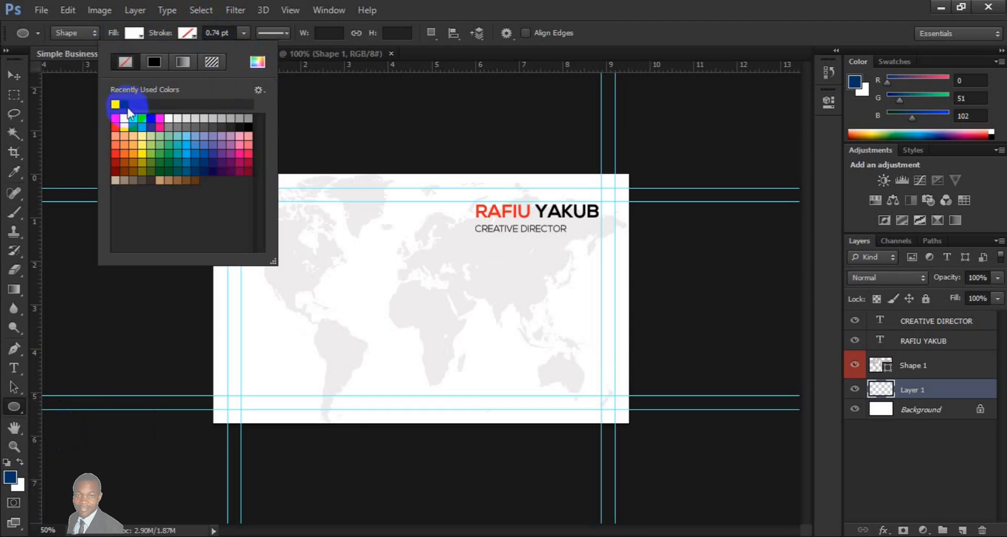
left_click(114, 118)
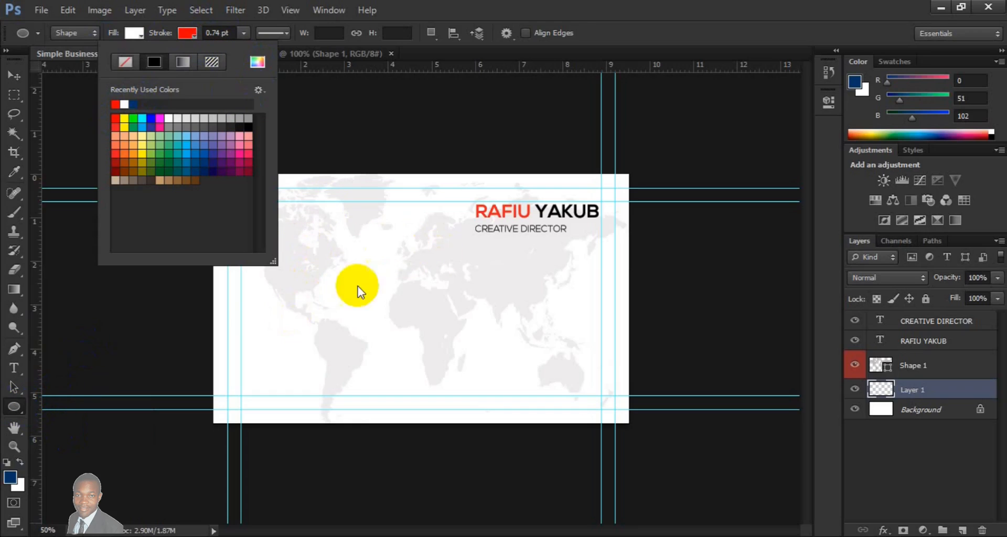
left_click(344, 263)
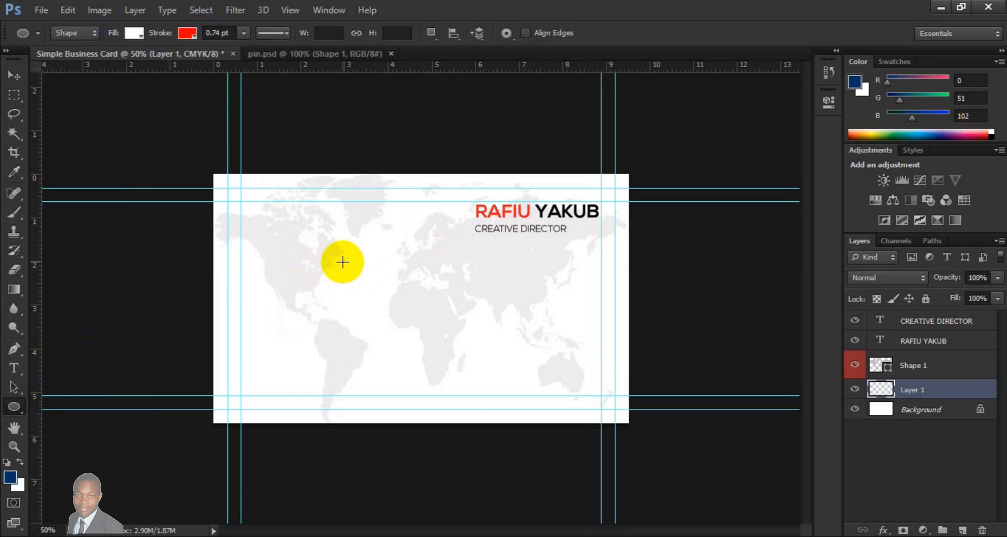
- Draw a circle about 63 px across and place it to the left of the cardholder's name and job title
left_click_drag(343, 262, 364, 290)
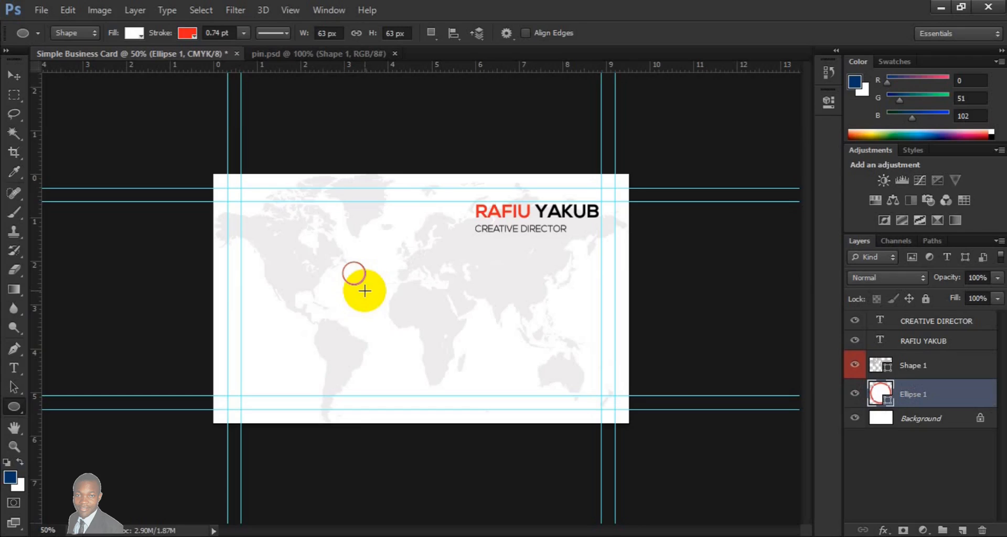
left_click(17, 82)
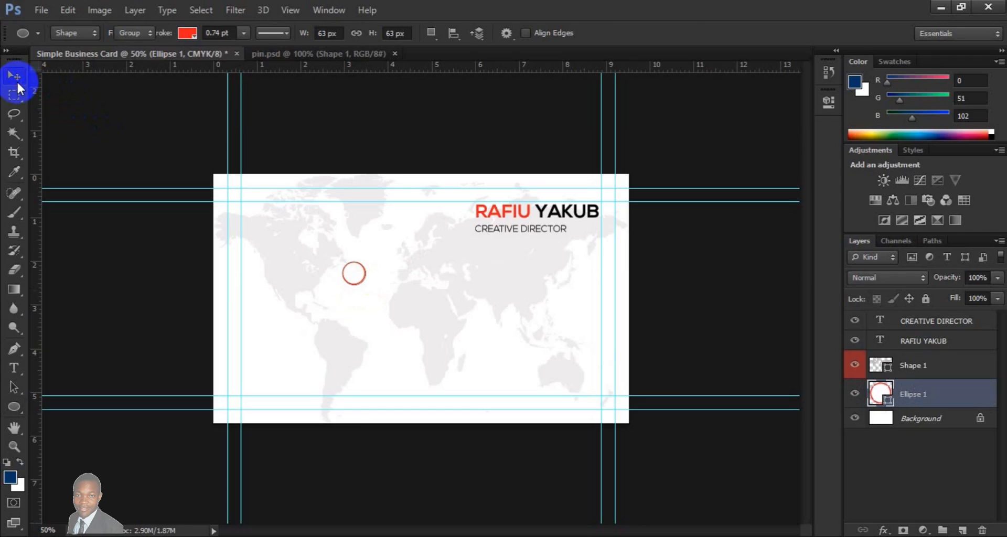
left_click_drag(353, 272, 442, 218)
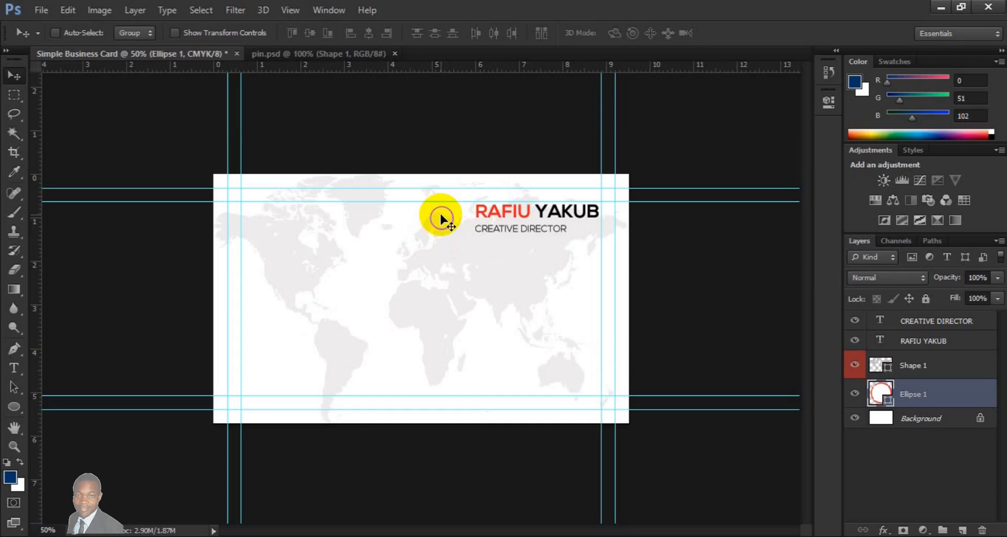
- Duplicate the circle and move the copy straight down to mid-card, along a new vertical guide at the circle's left edge
key("ctrl+j")
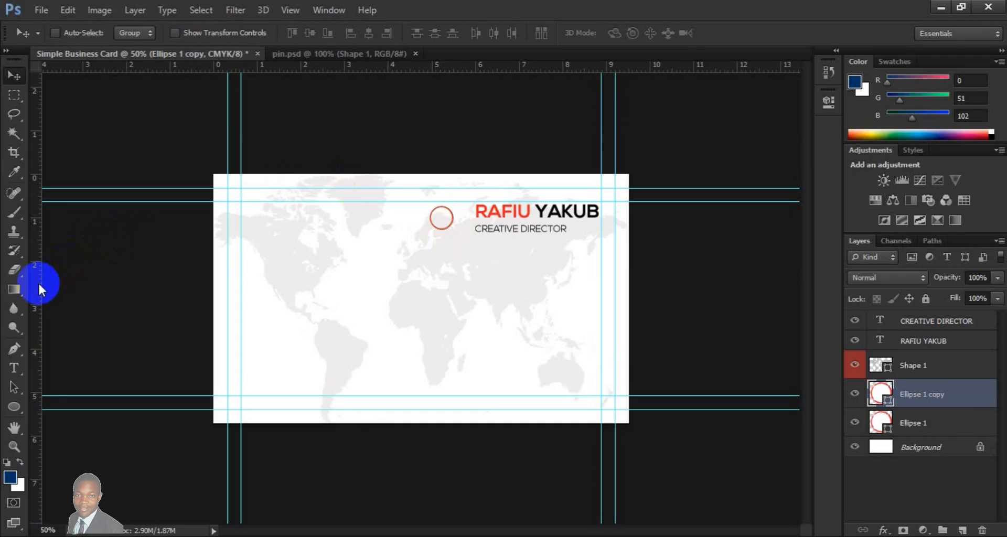
key("ctrl+plus")
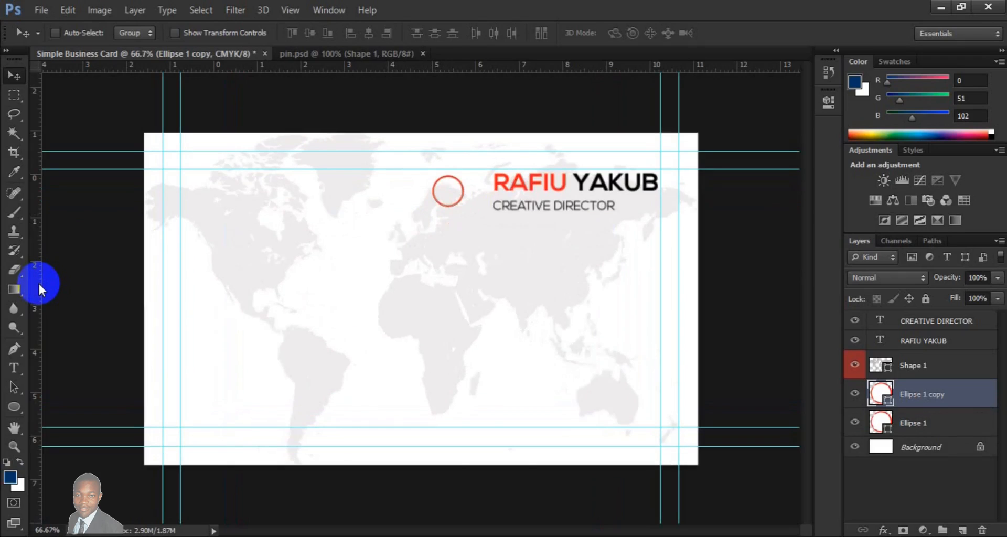
left_click_drag(37, 288, 450, 203)
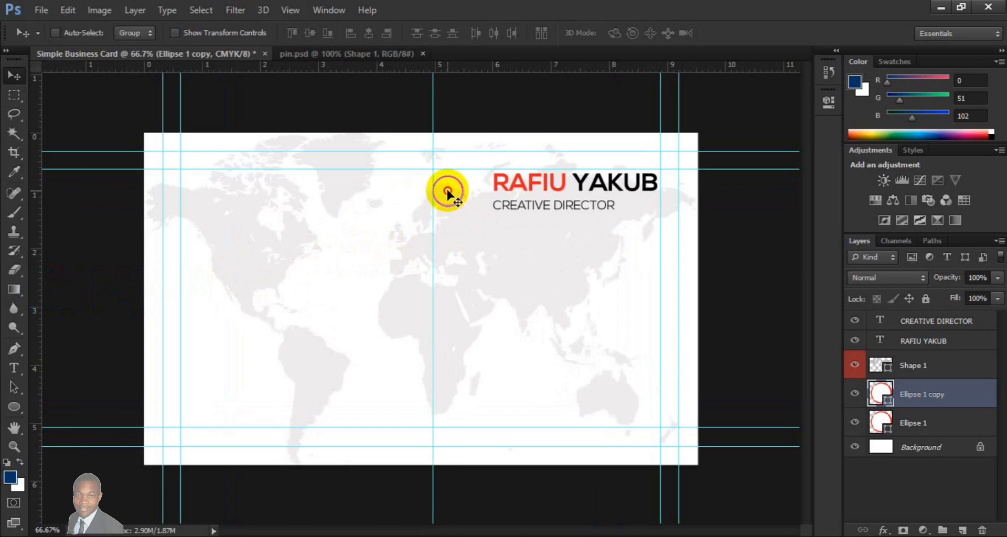
left_click_drag(450, 241, 448, 289)
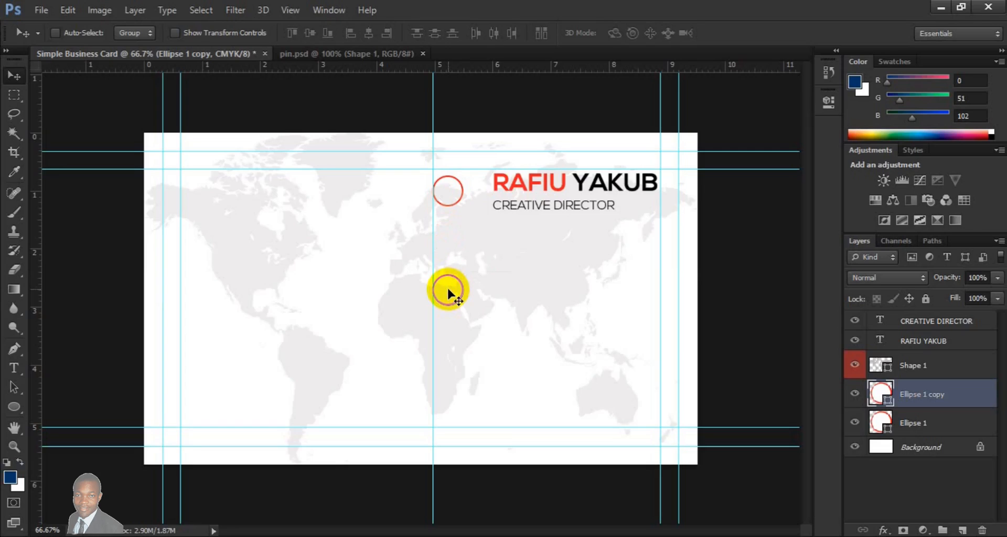
- Duplicate the mid-card circle and place the copy a short gap below it, aligned to the vertical guide
key("ctrl+j")
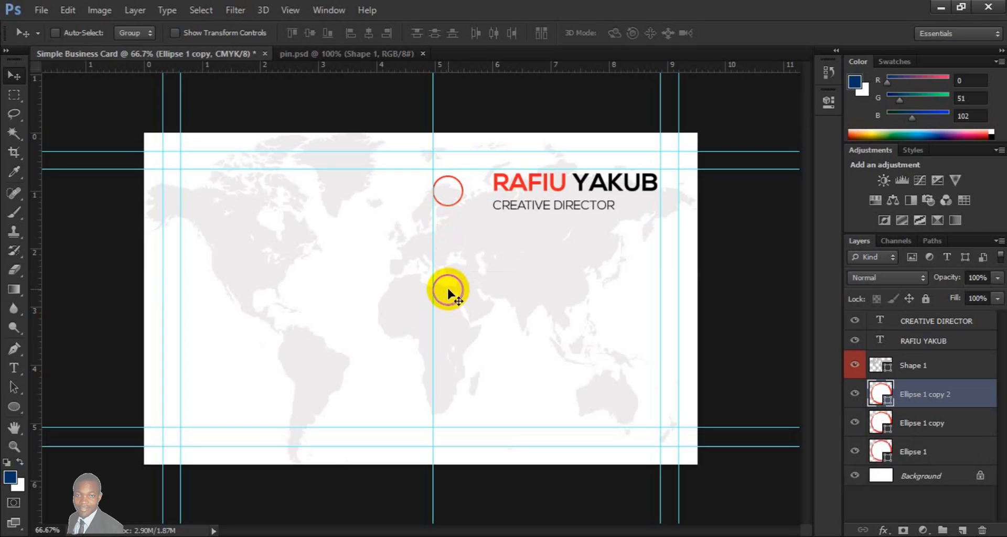
left_click_drag(447, 289, 449, 347)
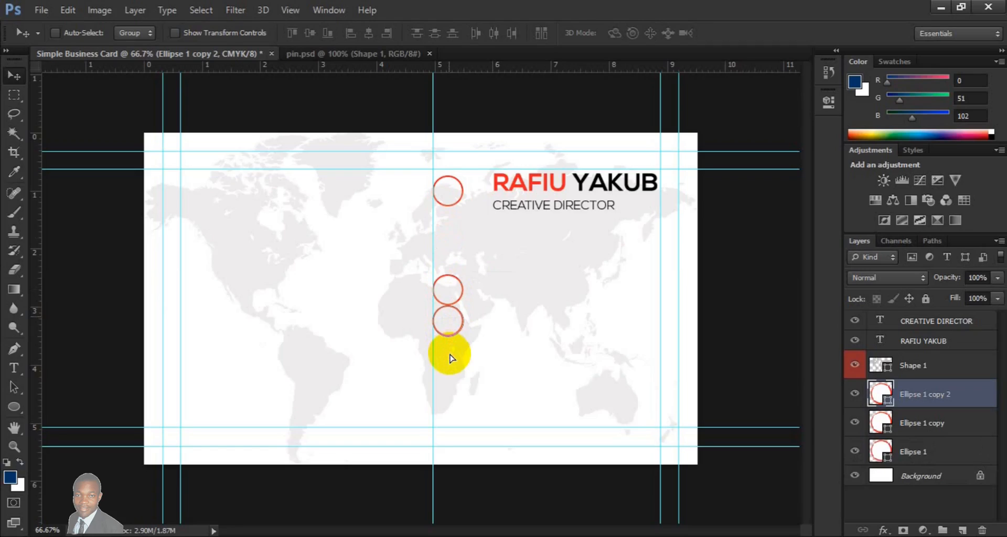
left_click_drag(449, 355, 450, 355)
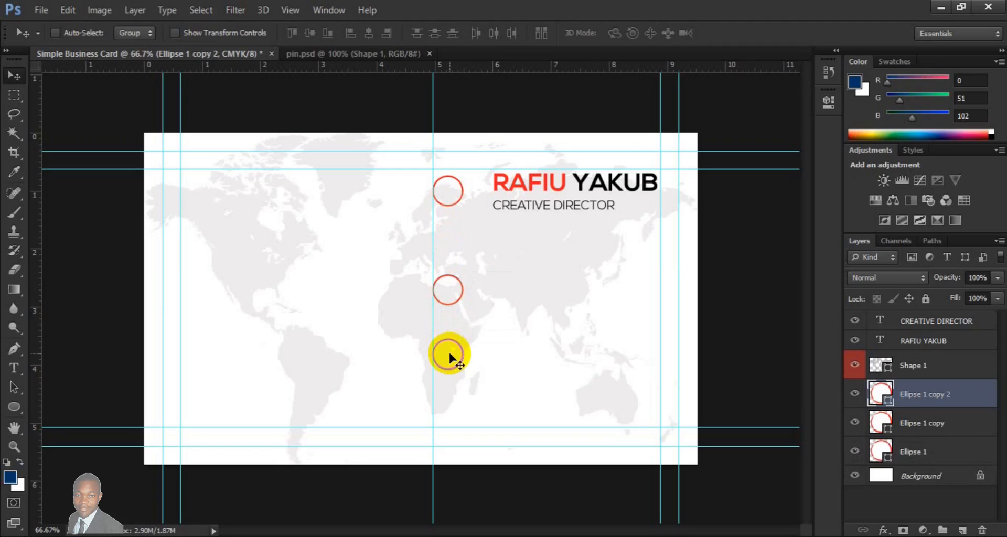
key("shift+Up")
key("shift+Up")
- Duplicate the lowest circle and place the copy a short gap below it as the fourth circle, aligned to the vertical guide
key("ctrl+j")
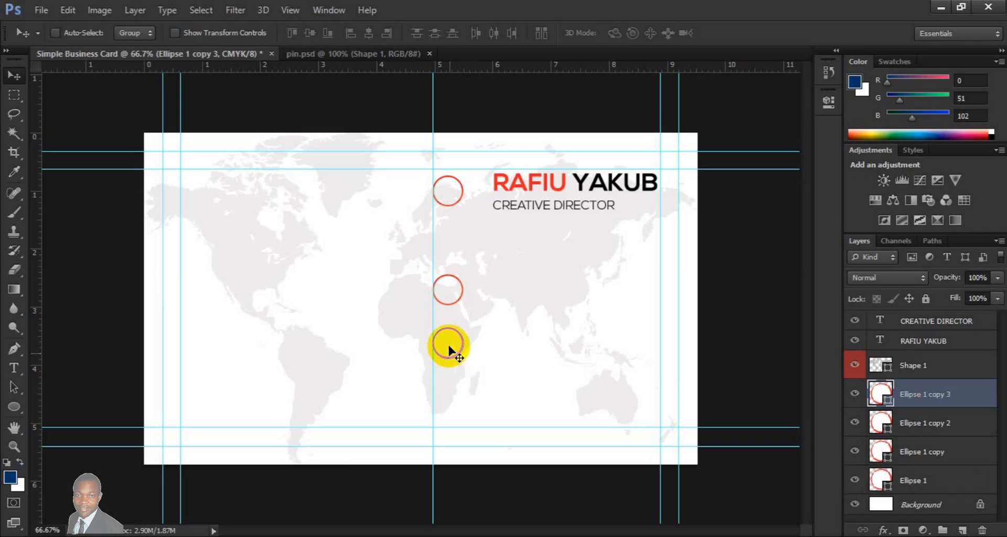
left_click_drag(449, 348, 449, 403)
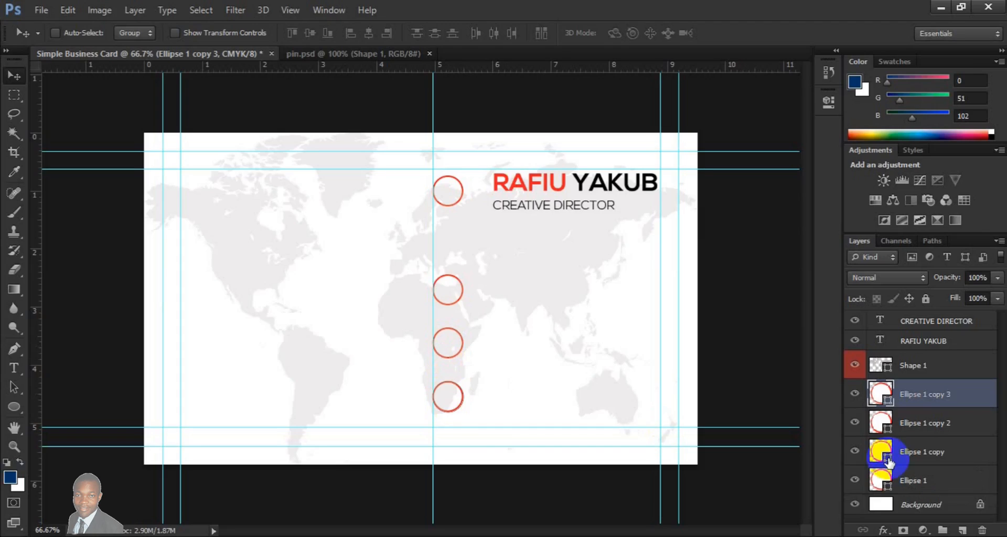
- On a new layer above the Background, draw a red vertical rectangle about 5 px wide and 176 px high linking the lower three circles
left_click(913, 505)
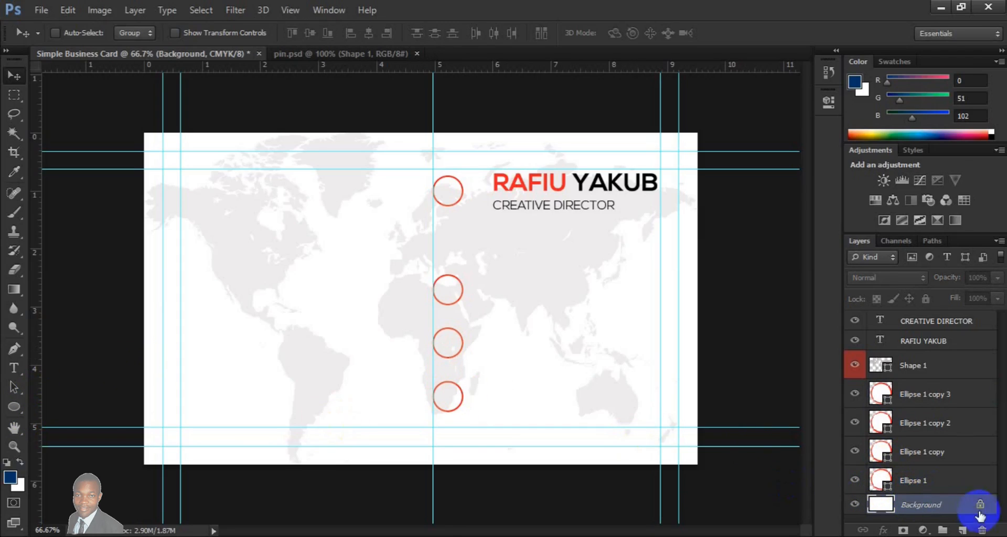
left_click(964, 530)
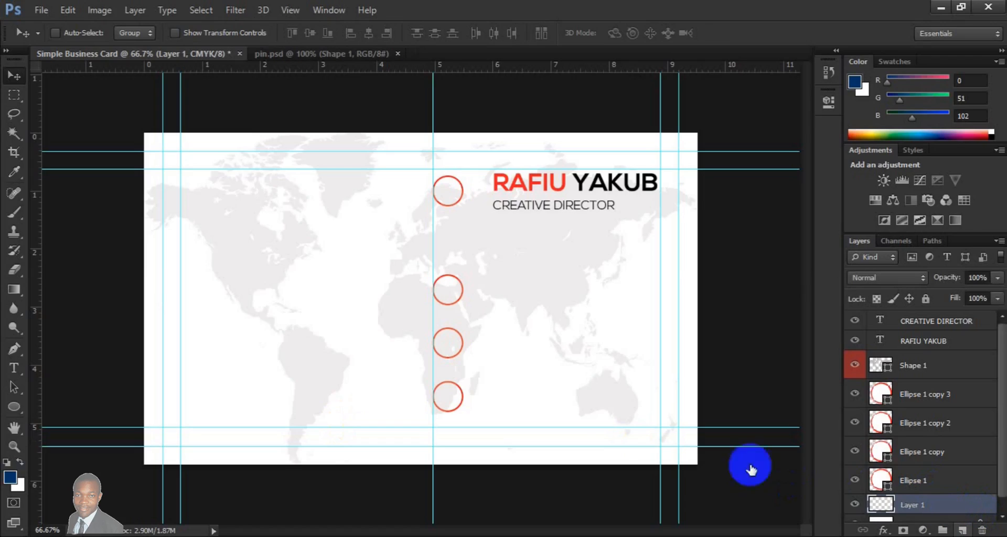
left_click(15, 408)
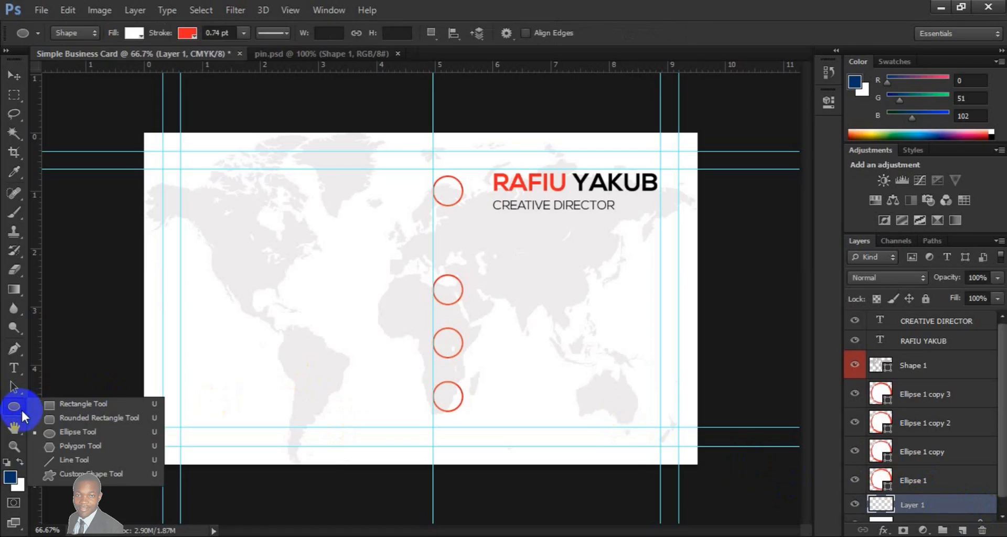
left_click_drag(20, 408, 57, 407)
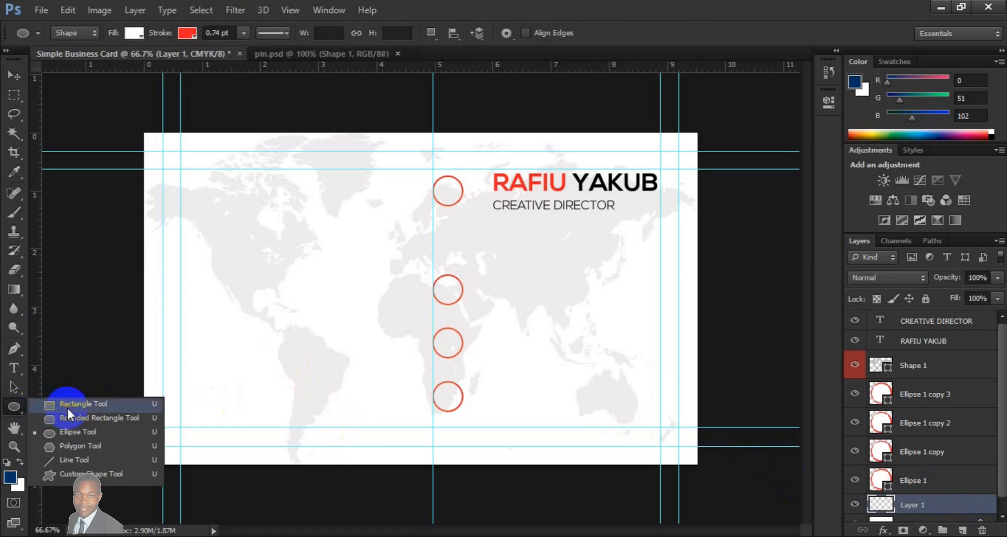
left_click_drag(67, 407, 68, 407)
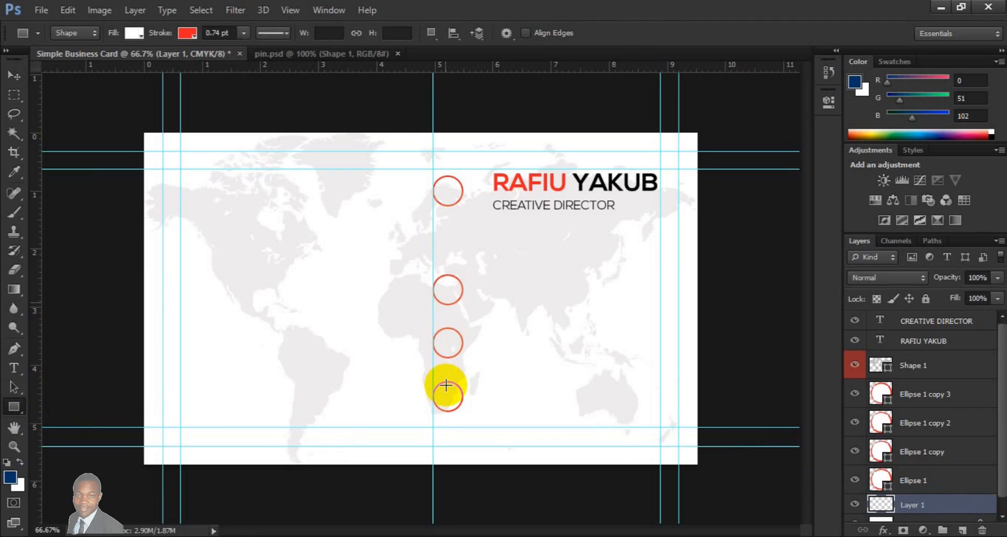
left_click_drag(446, 386, 446, 389)
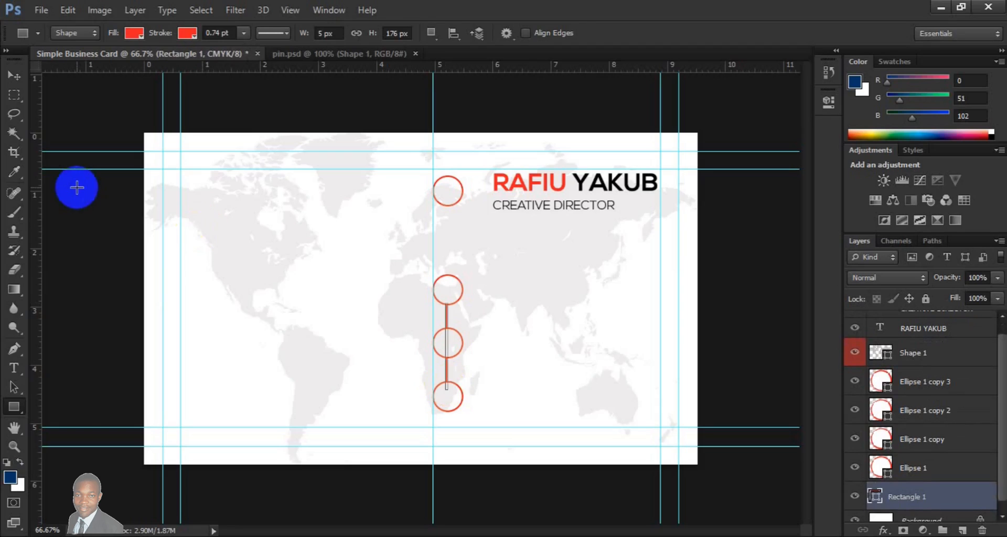
- Scale the connecting bar's height to 90.91% and centre it on the lower three circles so its ends tuck behind the outer two
left_click(8, 75)
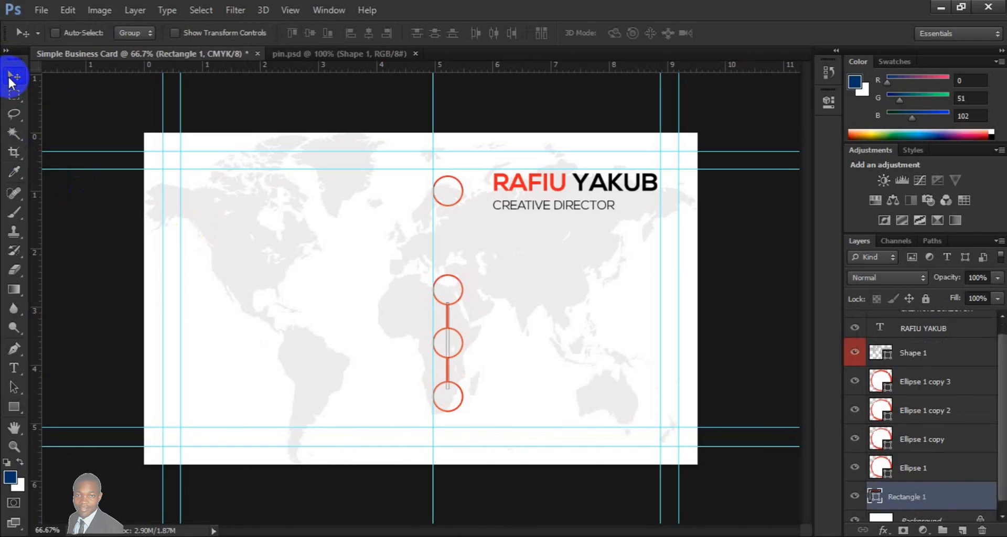
key("ctrl+t")
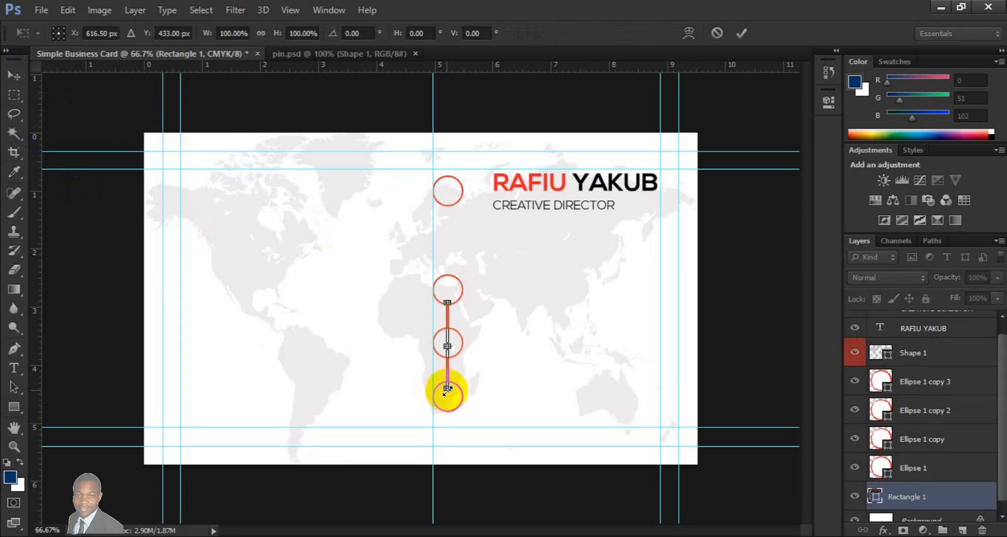
left_click_drag(447, 389, 448, 381)
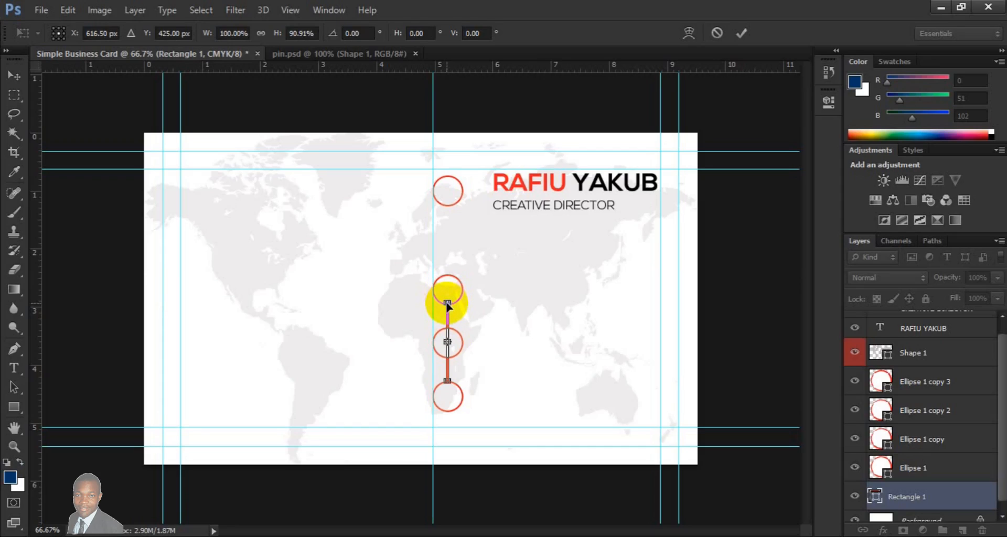
key("Down")
key("Down")
key("Up")
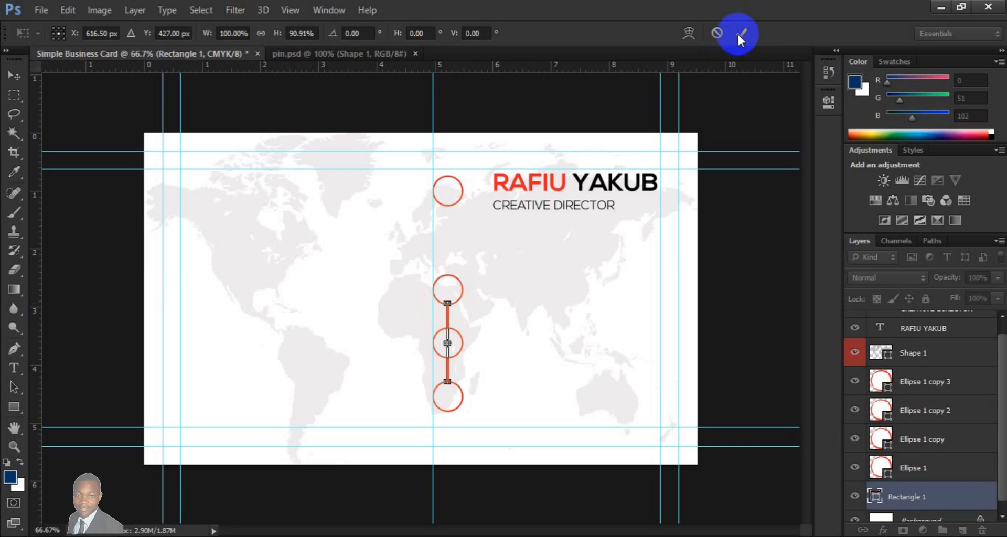
left_click(737, 33)
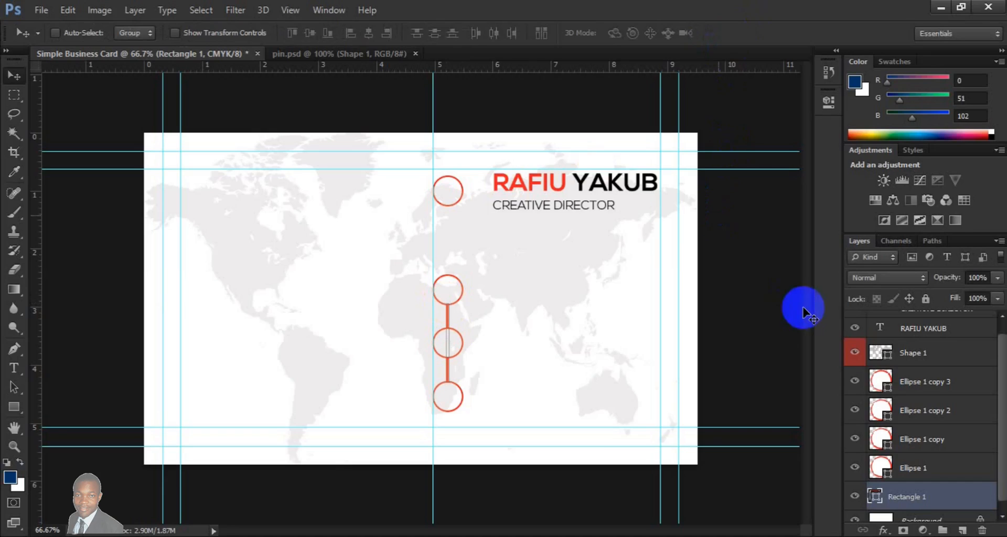
- Copy the person silhouette shape from pin.psd into the business card, directly above the first circle's layer
left_click(926, 469)
left_click_drag(445, 205, 318, 54)
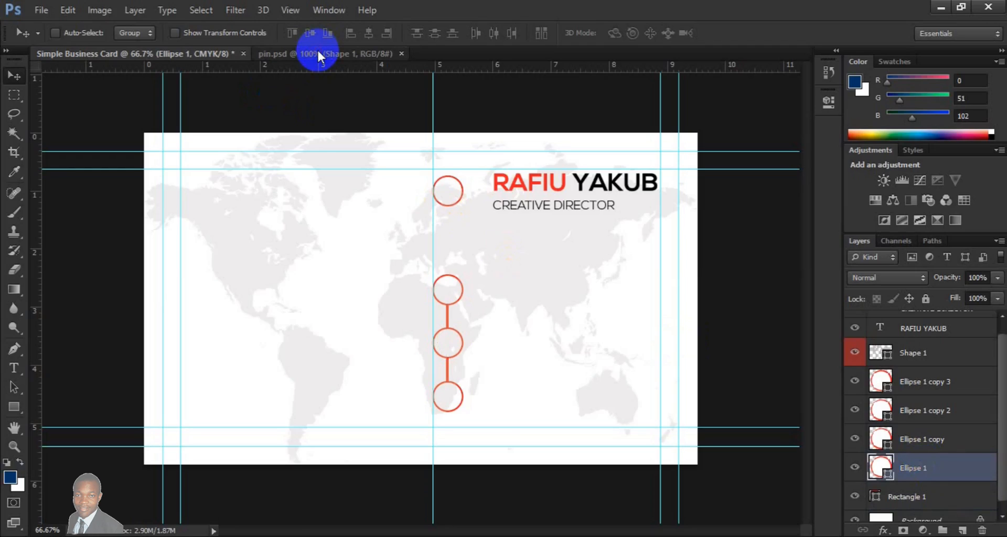
left_click(317, 53)
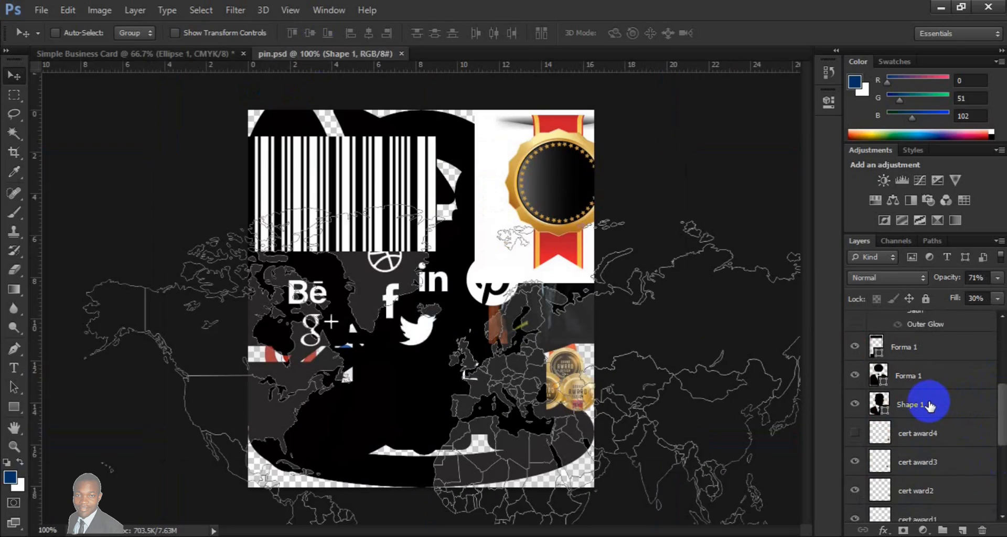
left_click(910, 404)
left_click(501, 338)
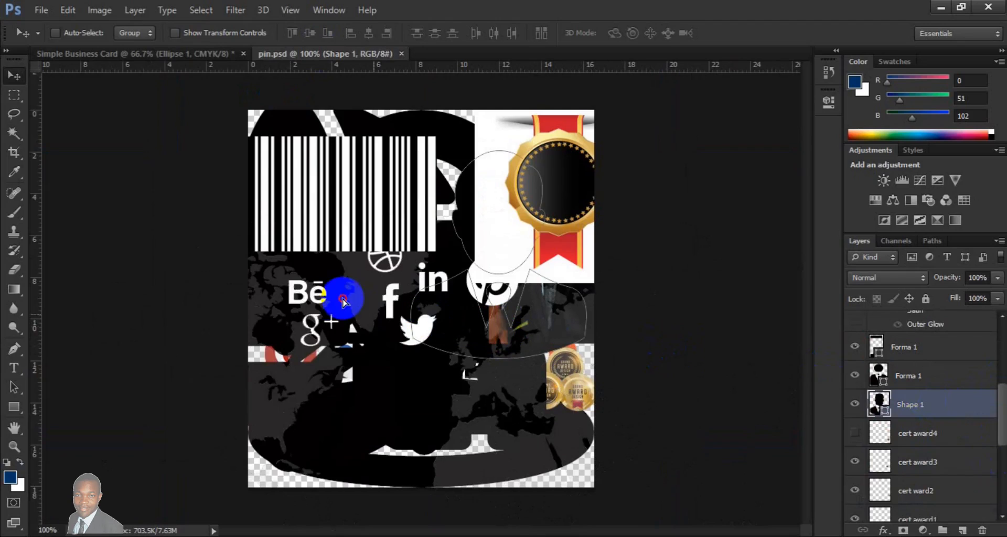
left_click_drag(240, 246, 130, 53)
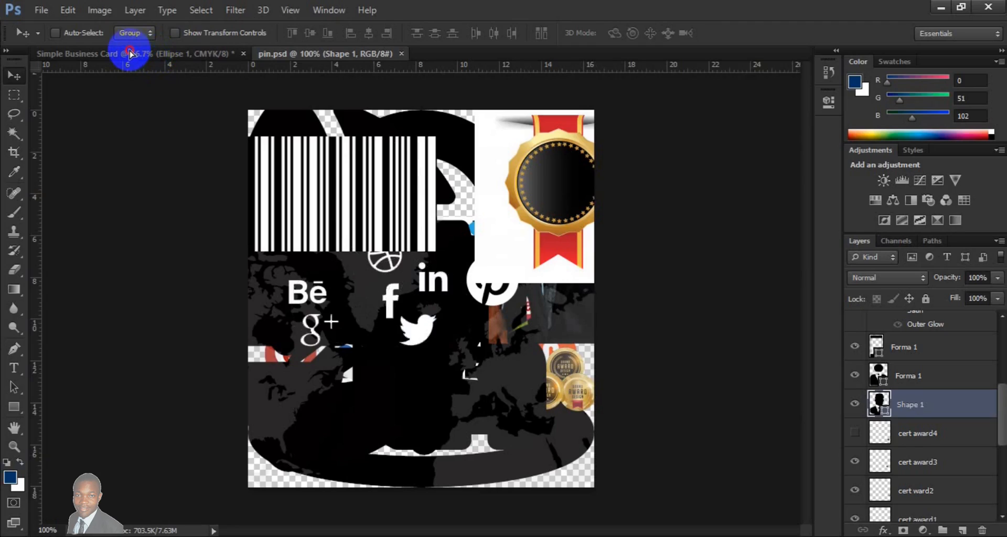
left_click_drag(130, 53, 911, 410)
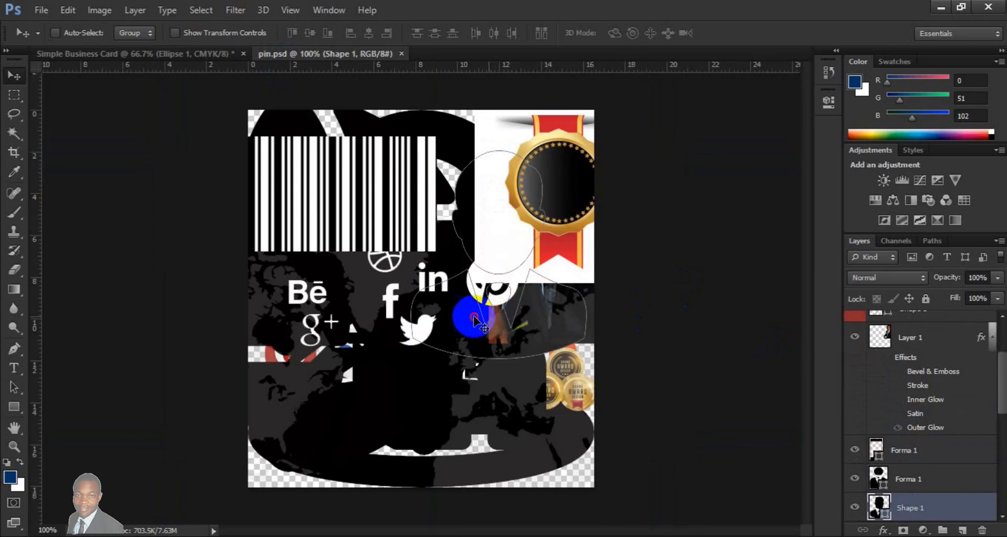
left_click_drag(256, 231, 360, 168)
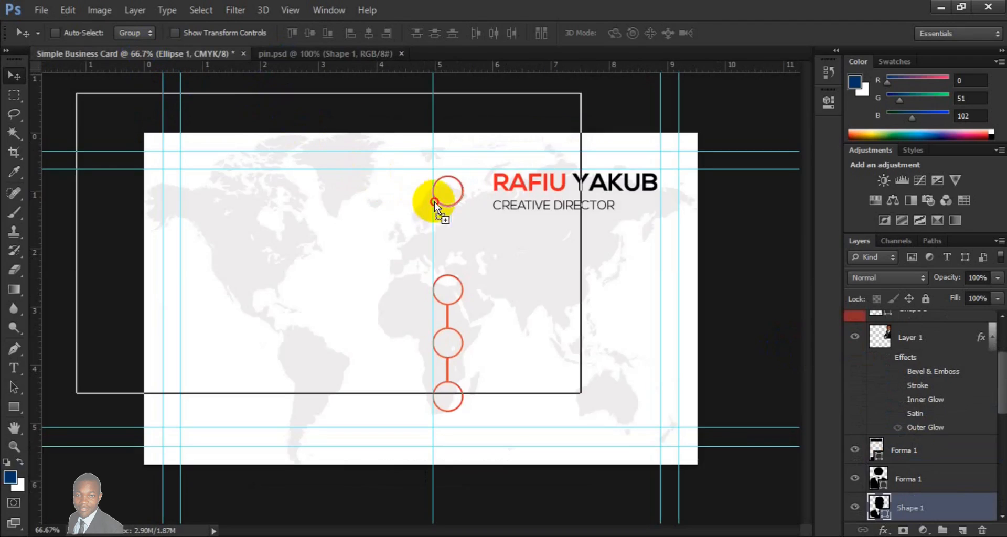
left_click_drag(446, 201, 445, 200)
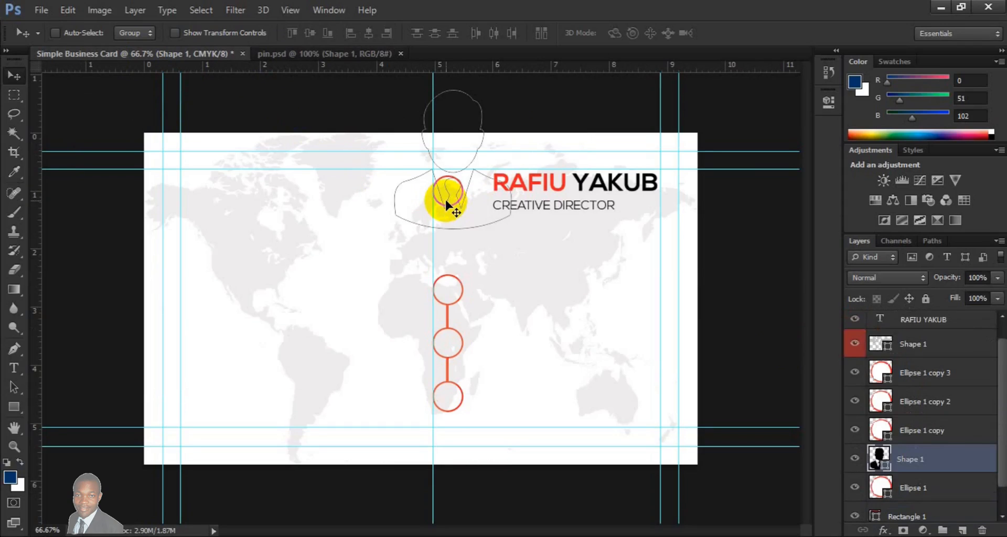
- Scale the person silhouette down to icon size and centre it inside the circle beside the cardholder's name
key("ctrl+t")
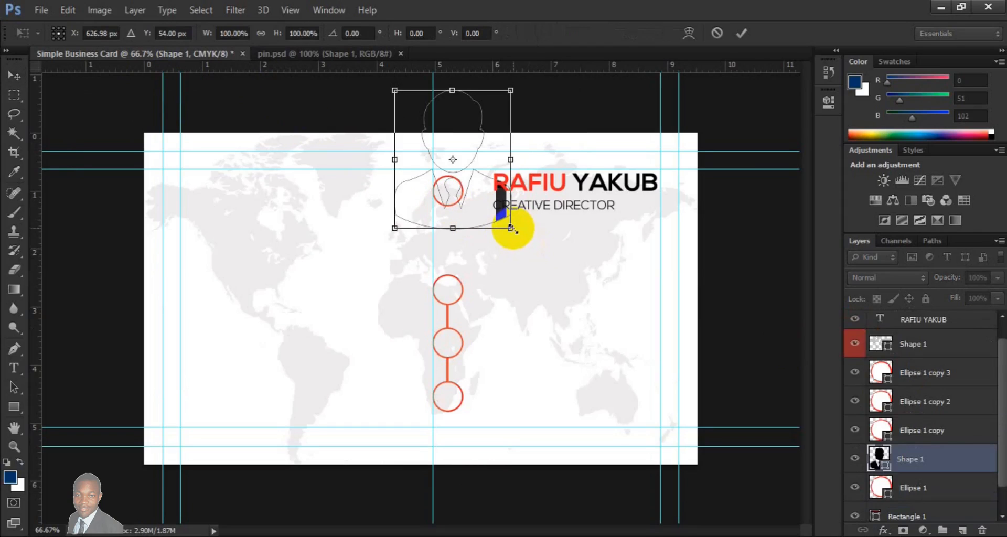
left_click_drag(510, 228, 449, 178)
key("Return")
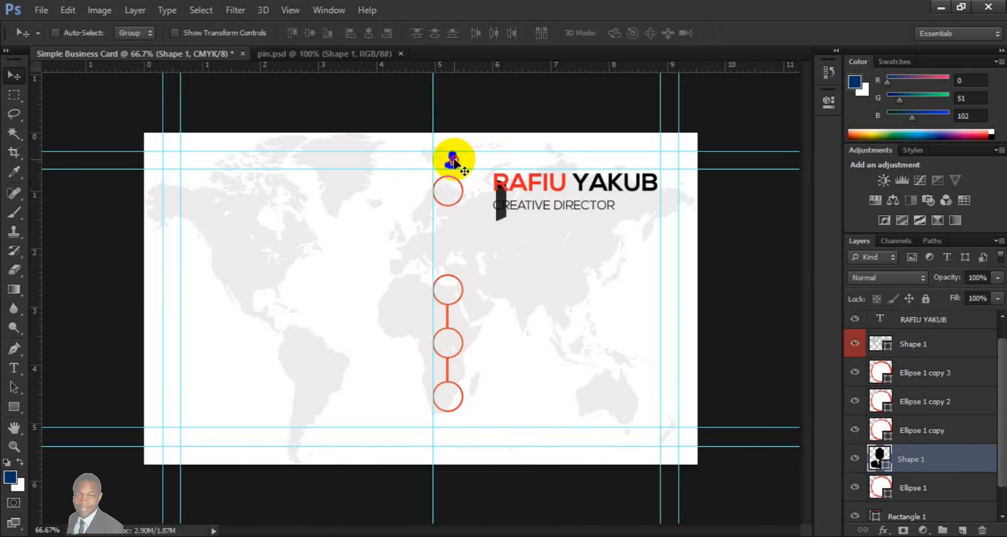
left_click_drag(454, 171, 450, 197)
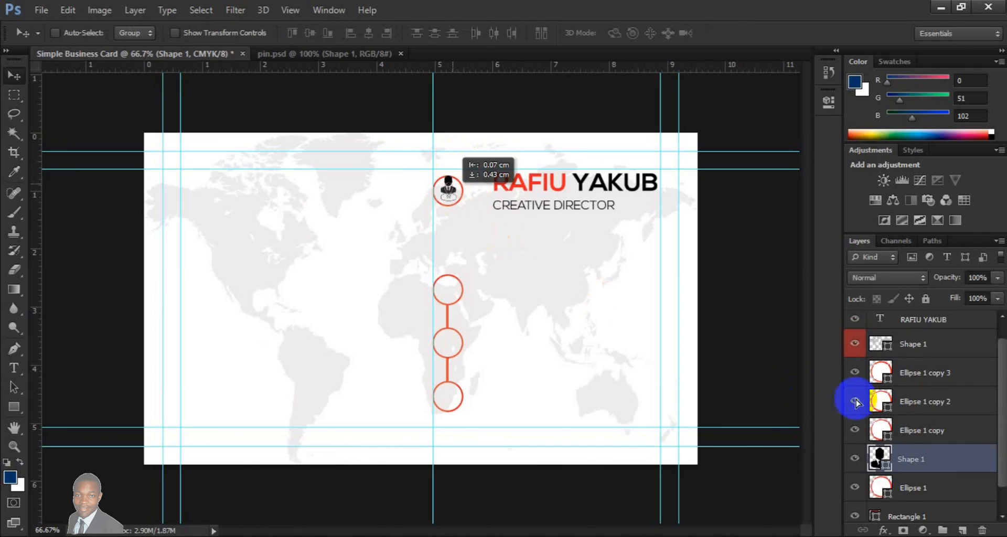
left_click(933, 489, "shift")
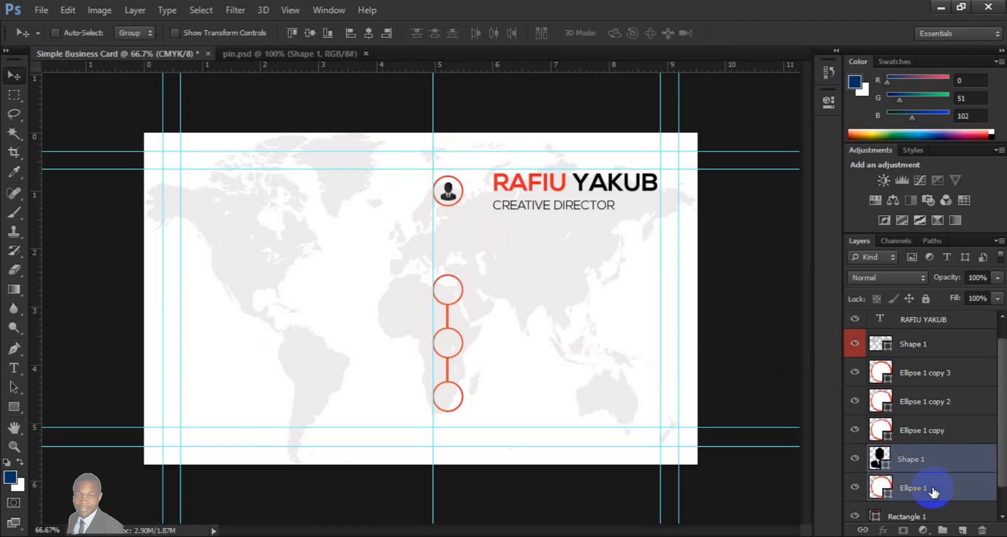
left_click(304, 40)
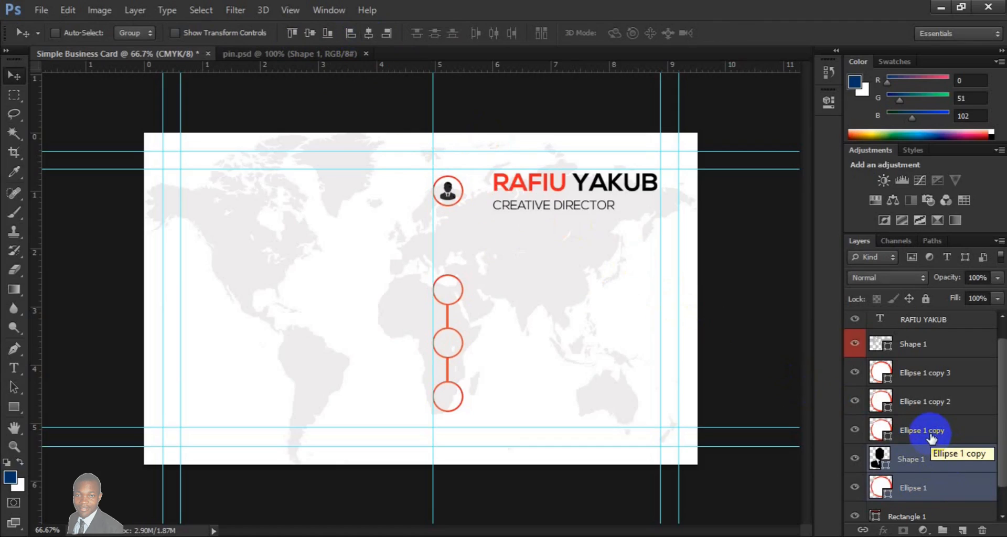
- Copy the Group 1 icon group from pin.psd into the business card, directly above the Ellipse 1 copy 3 layer
left_click(921, 382)
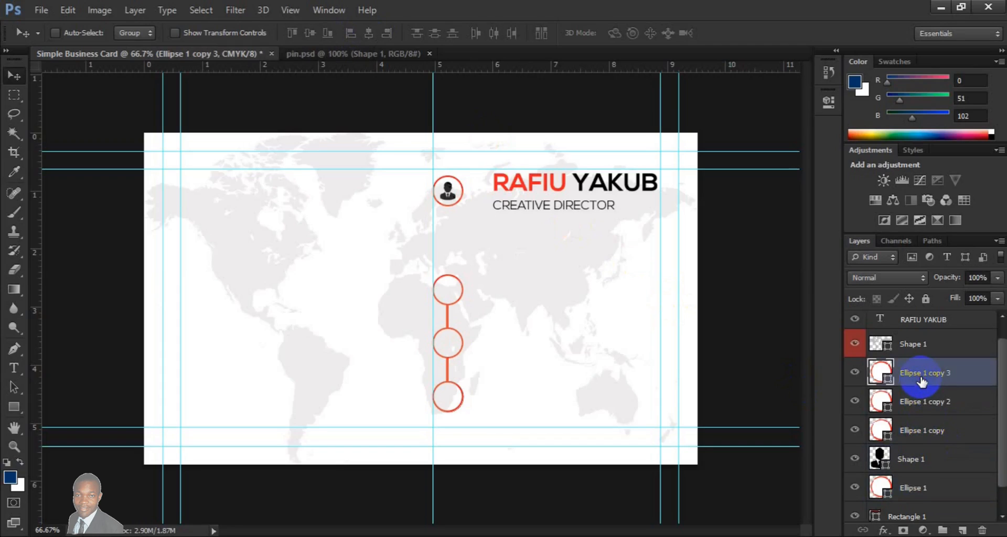
left_click(315, 58)
left_click_drag(547, 391, 454, 361)
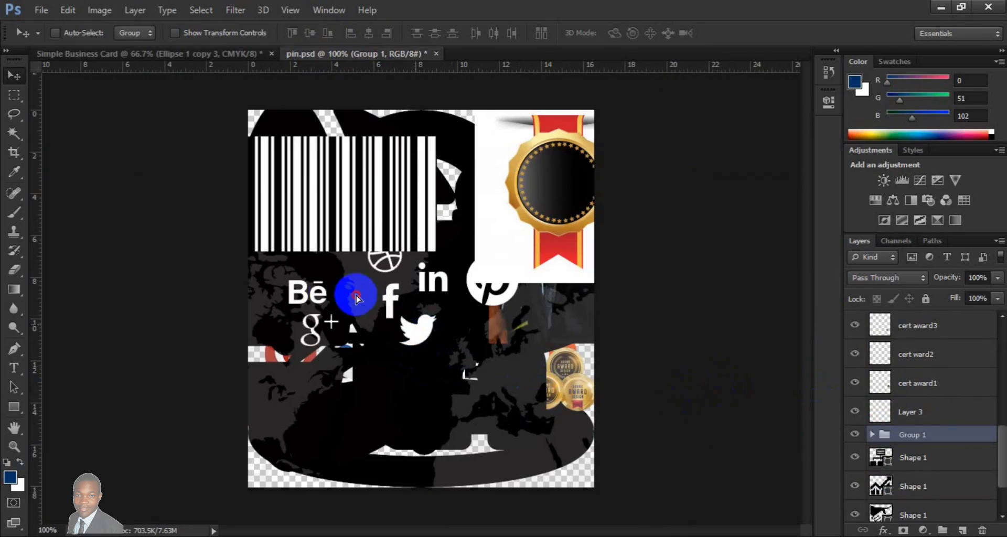
left_click_drag(220, 180, 179, 56)
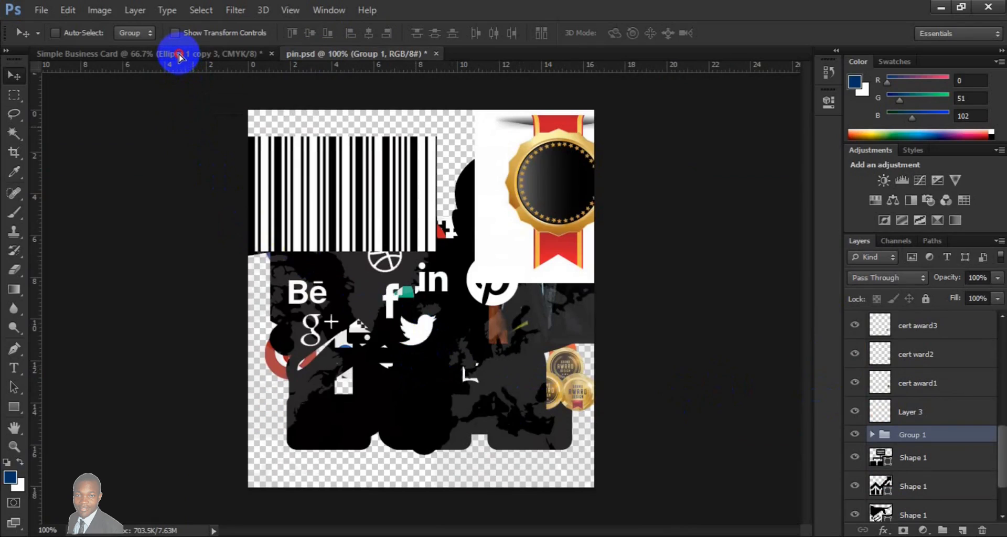
left_click(179, 56)
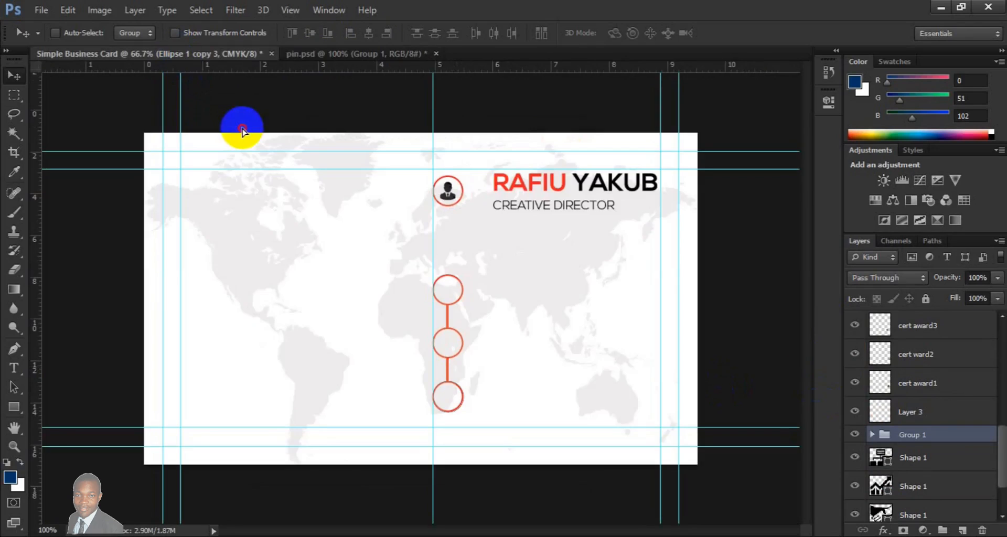
left_click_drag(300, 300, 301, 301)
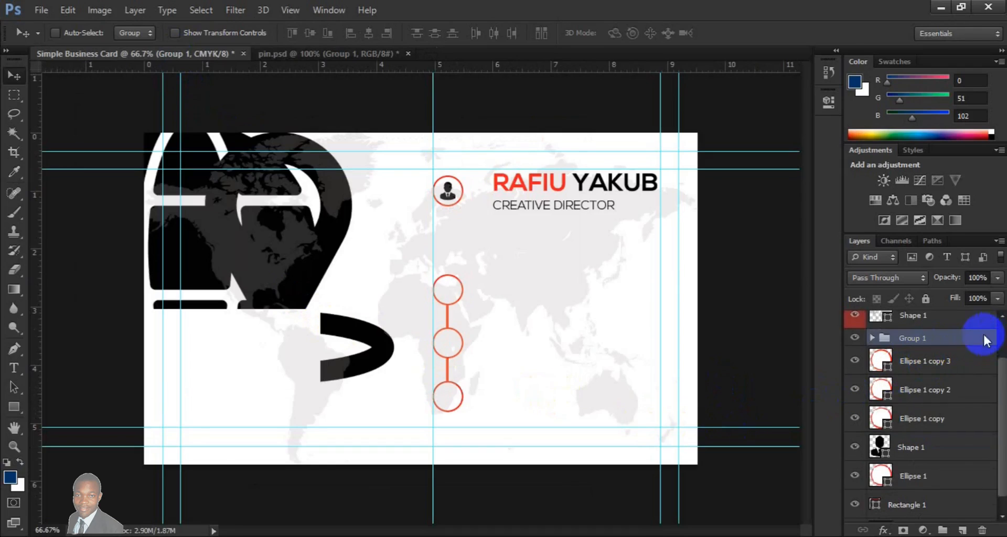
- Move the world map shape layer down the stack to just above the Background, beneath the circles and connecting bar
left_click(939, 321)
left_click_drag(938, 321, 952, 492)
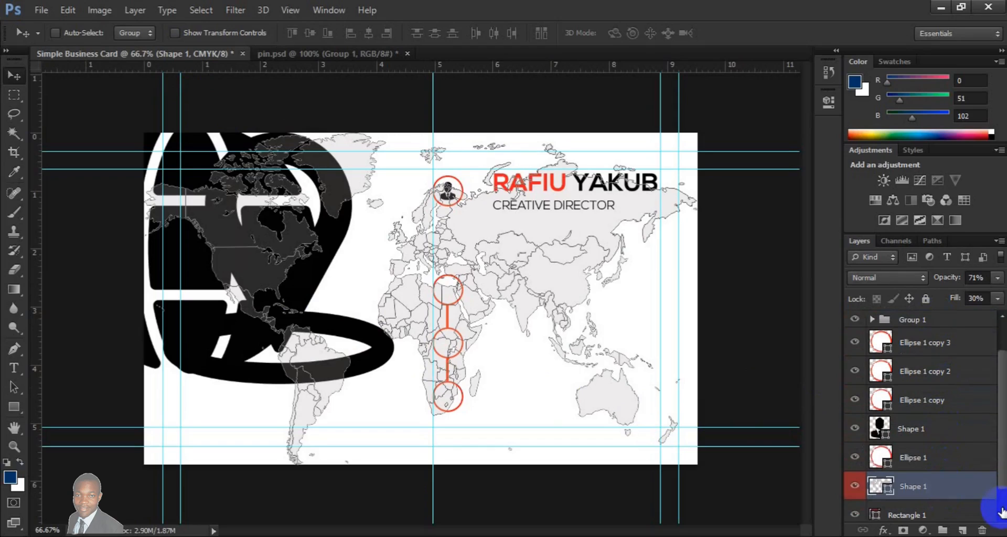
scroll(1003, 513, "down", 1)
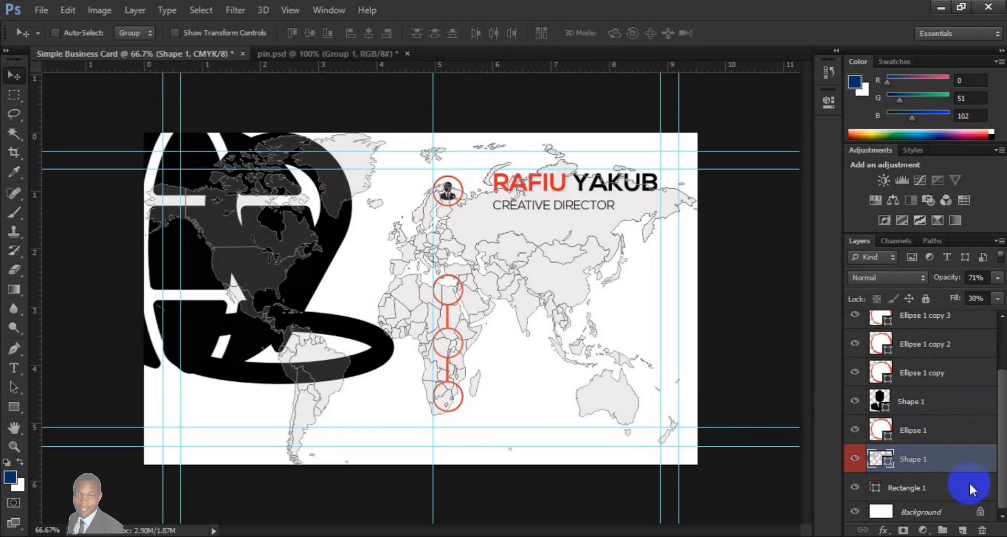
left_click_drag(939, 462, 939, 487)
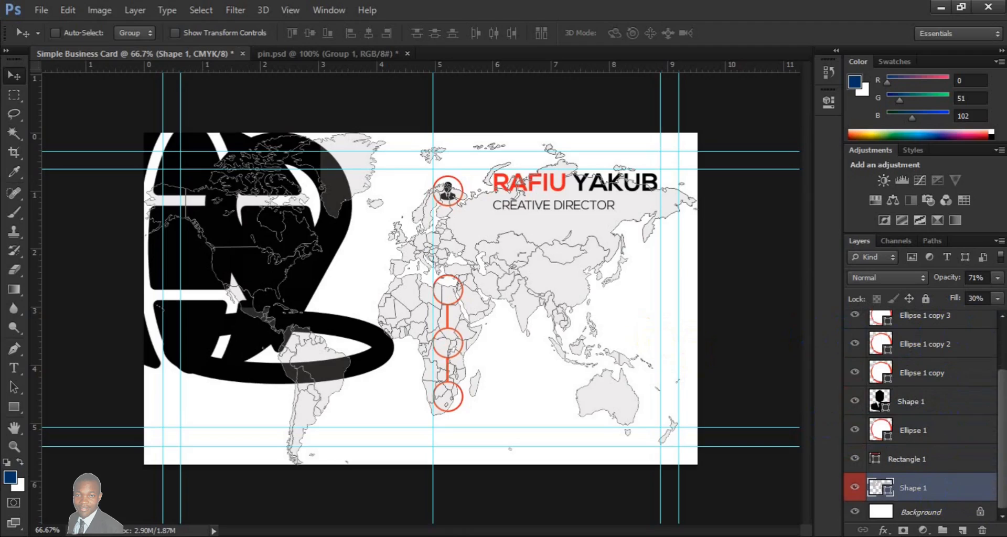
- Scale the phone icon from Group 1 down to icon size and place it inside the first circle of the linked column
left_click(1000, 343)
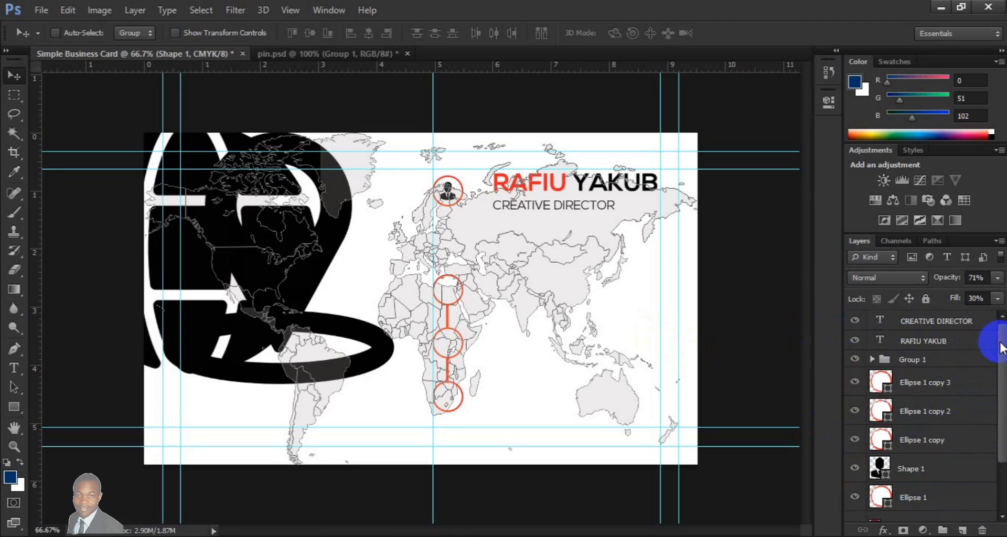
left_click(908, 364)
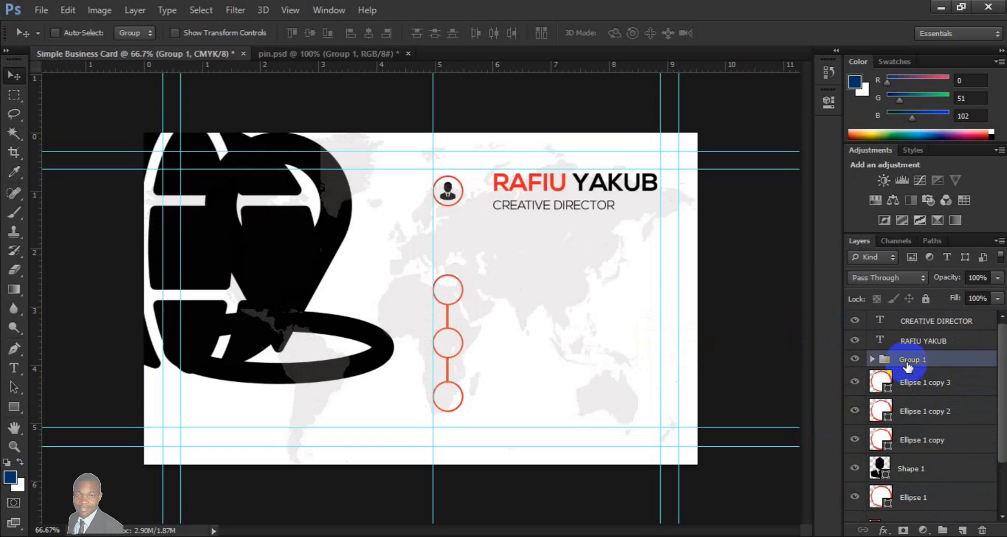
left_click(872, 360)
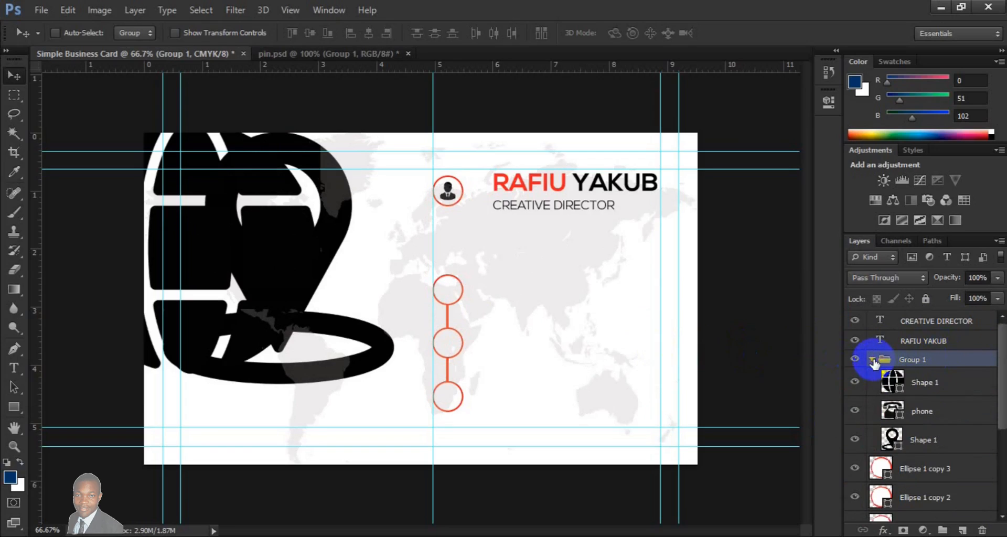
left_click(922, 422)
left_click_drag(239, 195, 449, 296)
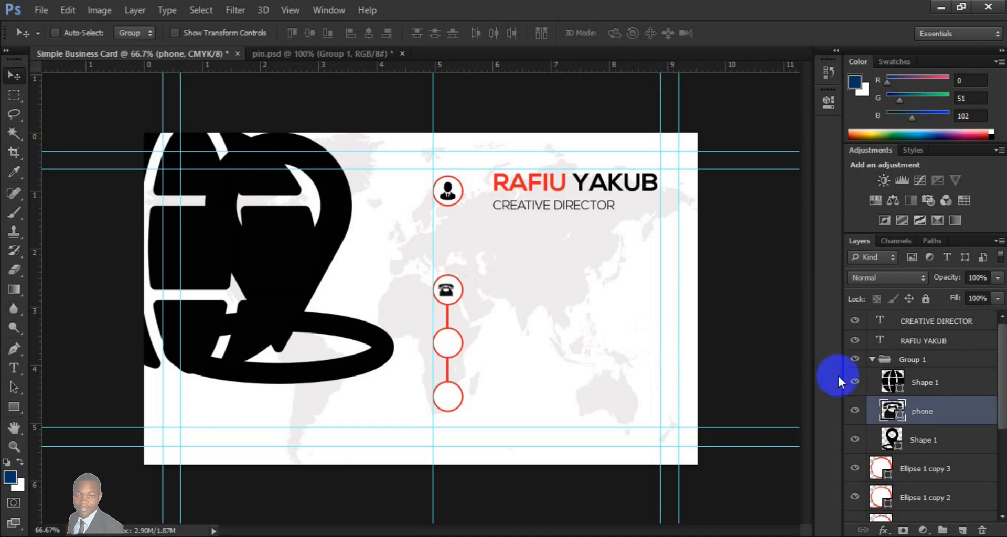
- Align the phone icon with the Ellipse 1 copy circle on both vertical and horizontal centres
left_click(1002, 517)
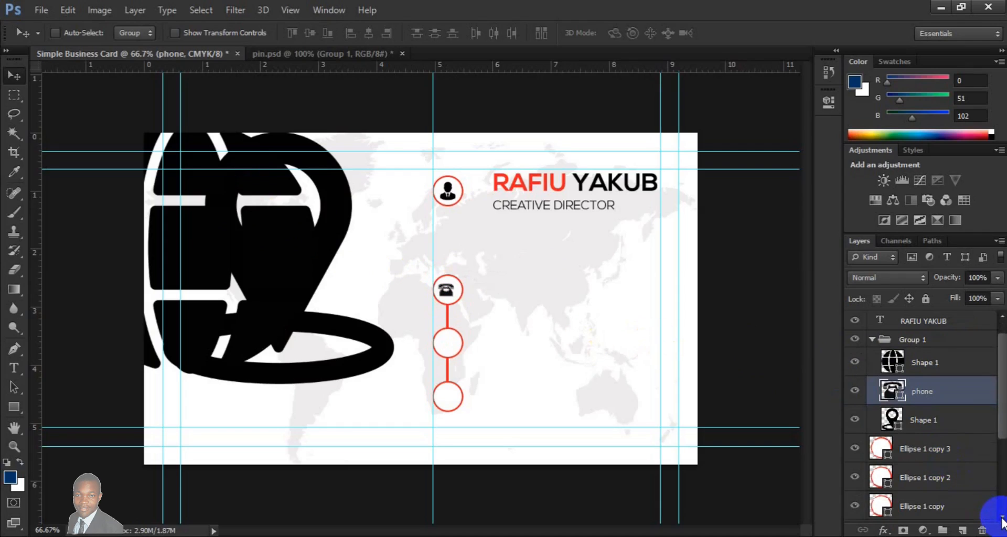
left_click(1003, 517)
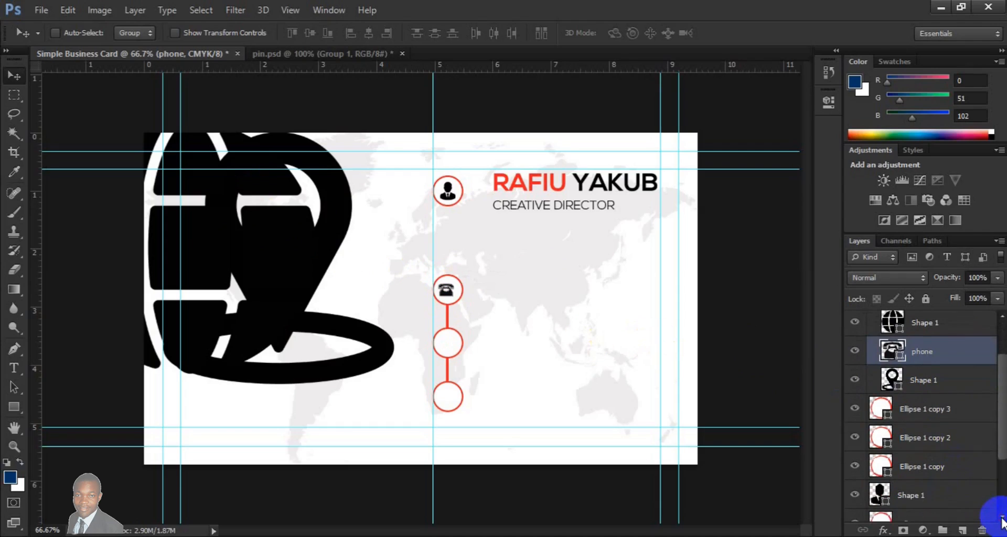
left_click(856, 468)
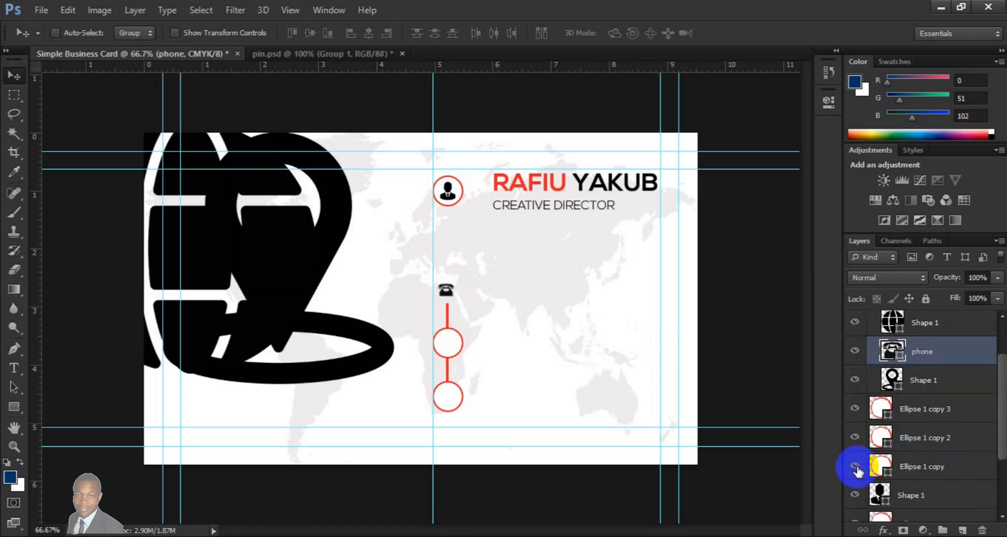
left_click(928, 467, "ctrl")
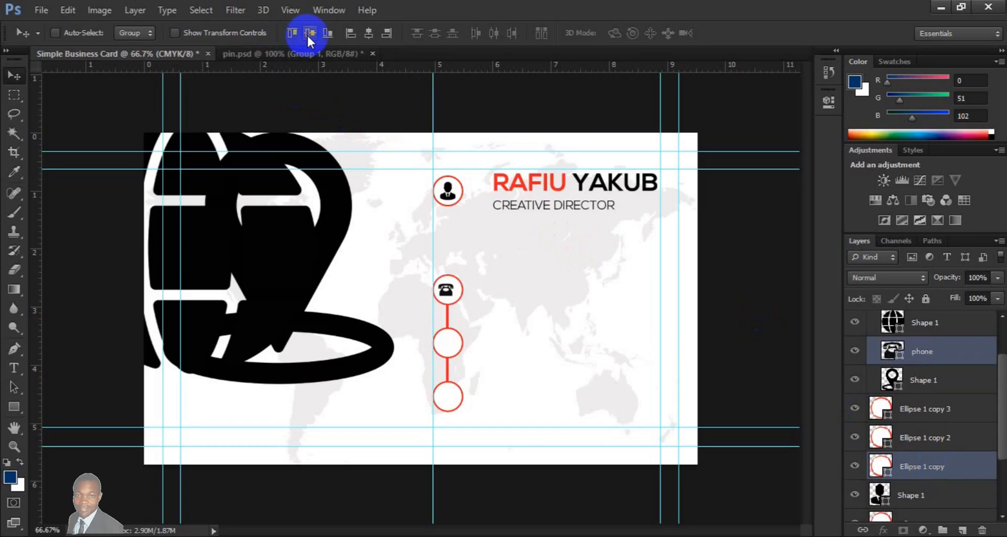
left_click(369, 33)
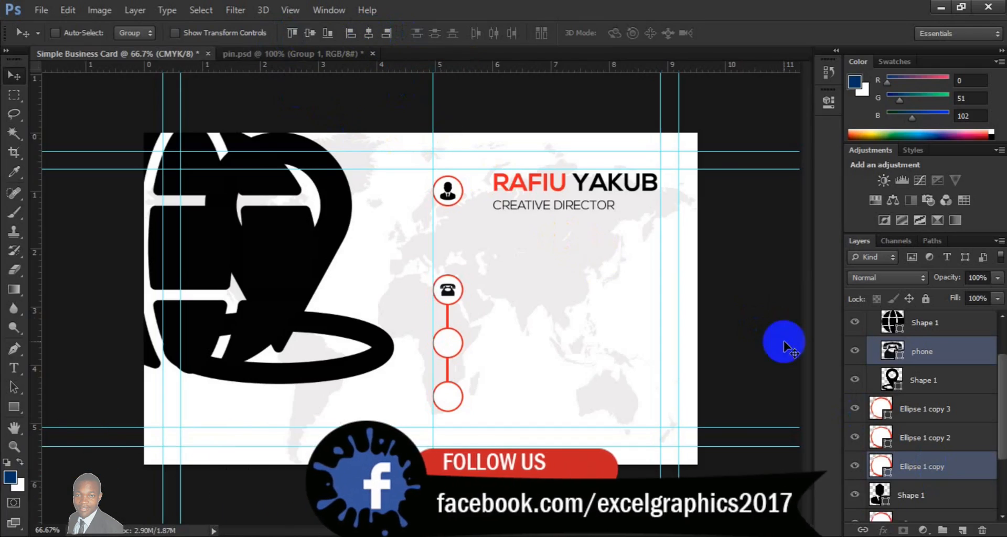
- Scale the globe icon to about 6% and centre it inside the Ellipse 1 copy 2 circle, the middle one of the linked column
left_click(923, 326)
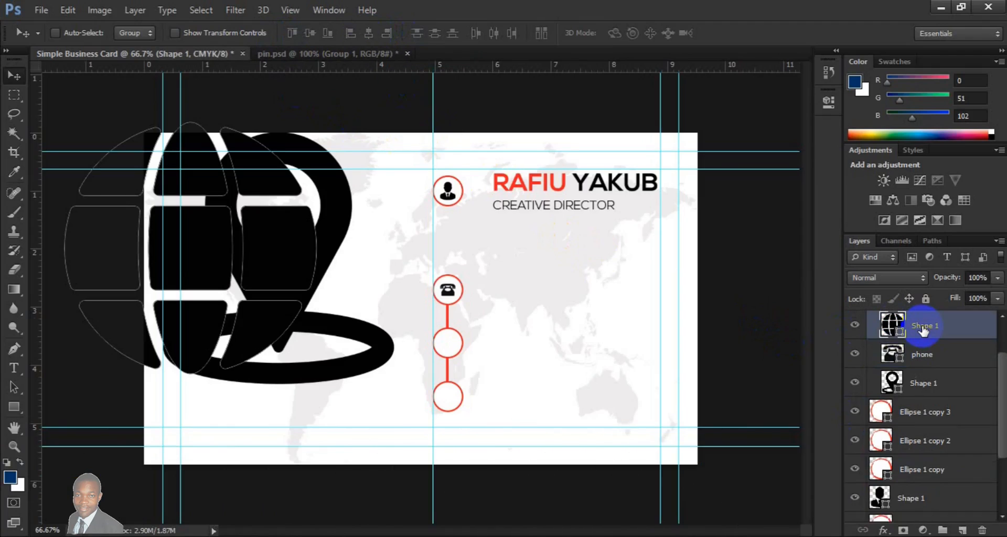
key("ctrl+t")
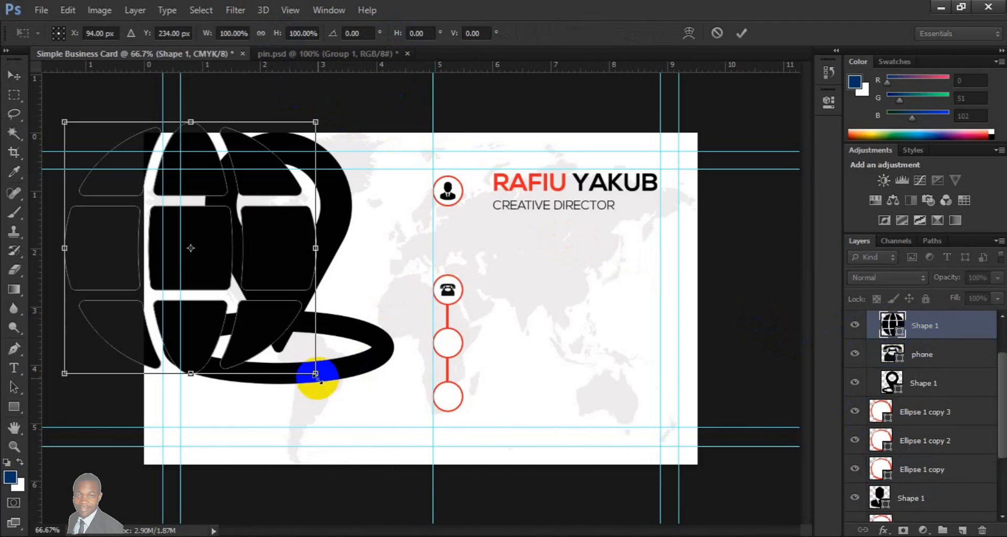
left_click_drag(316, 376, 200, 262)
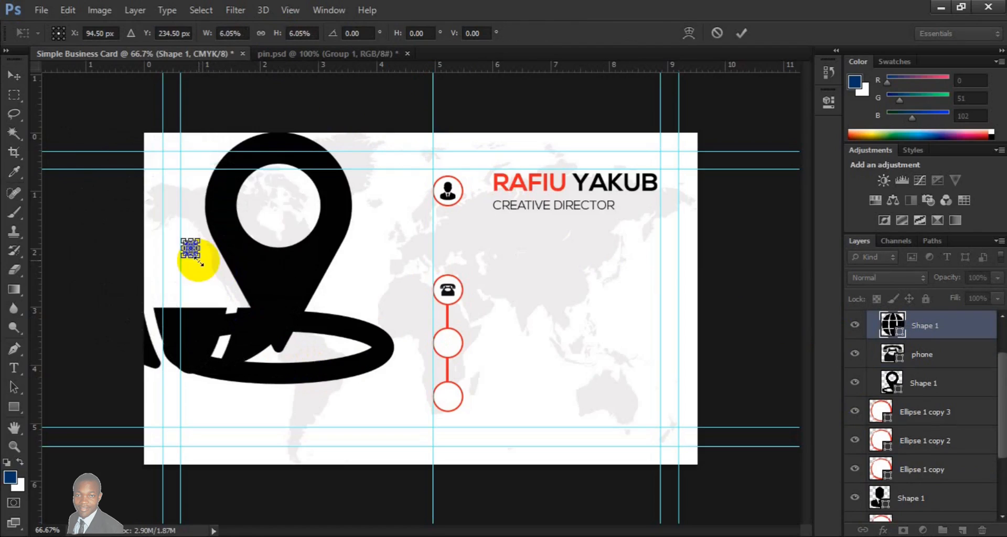
key("Return")
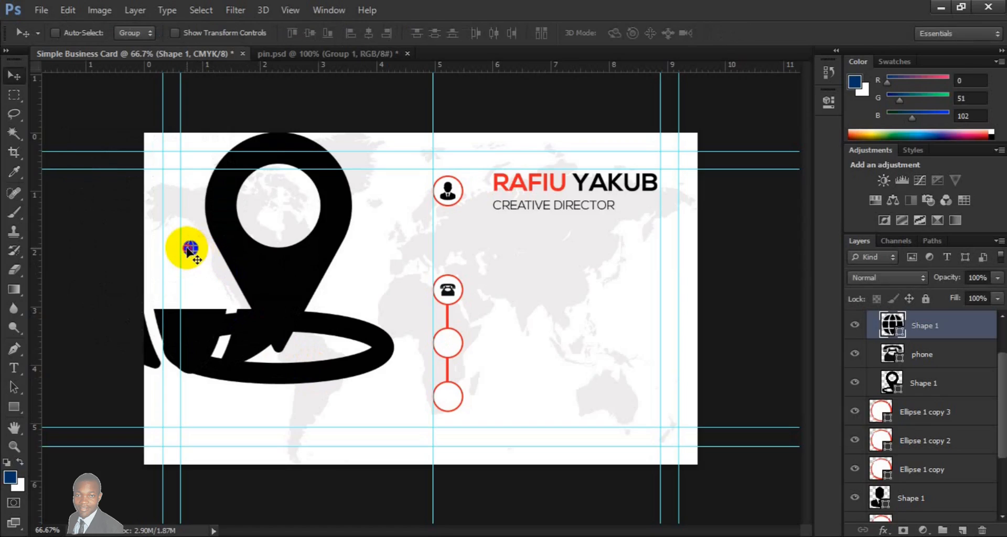
left_click_drag(207, 270, 446, 348)
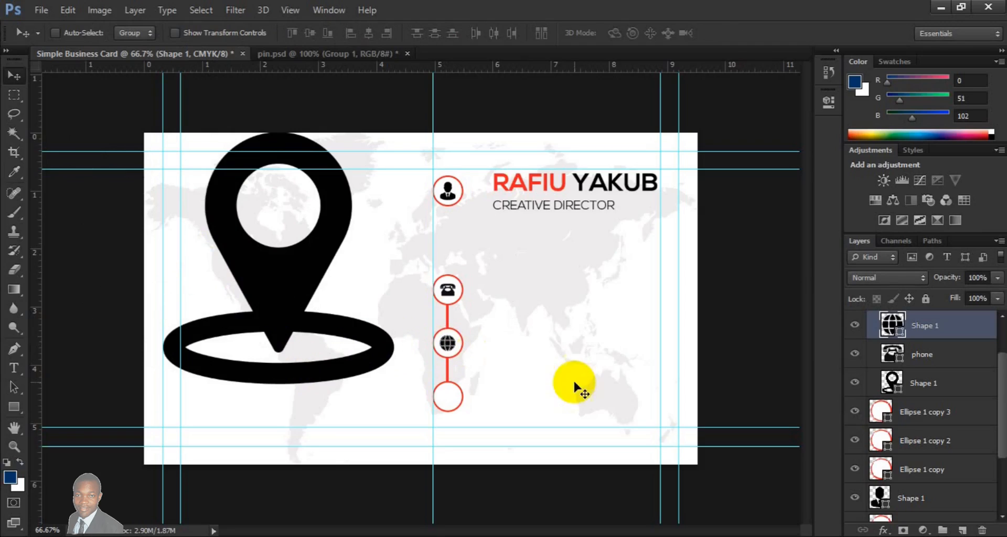
left_click(926, 445, "ctrl")
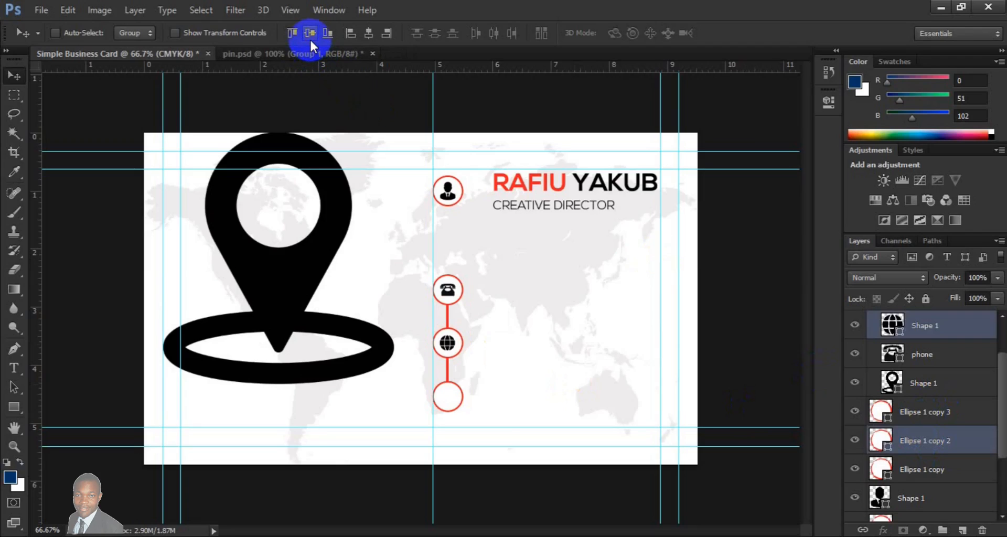
left_click(368, 37)
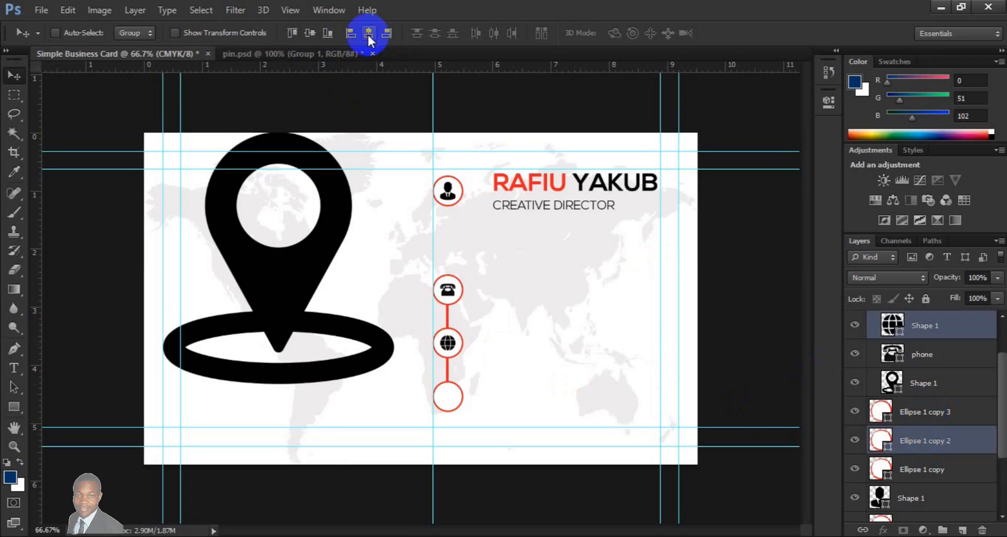
- Scale the location pin icon to about 6% and centre it inside the Ellipse 1 copy 3 circle, the lowest one
left_click(934, 388)
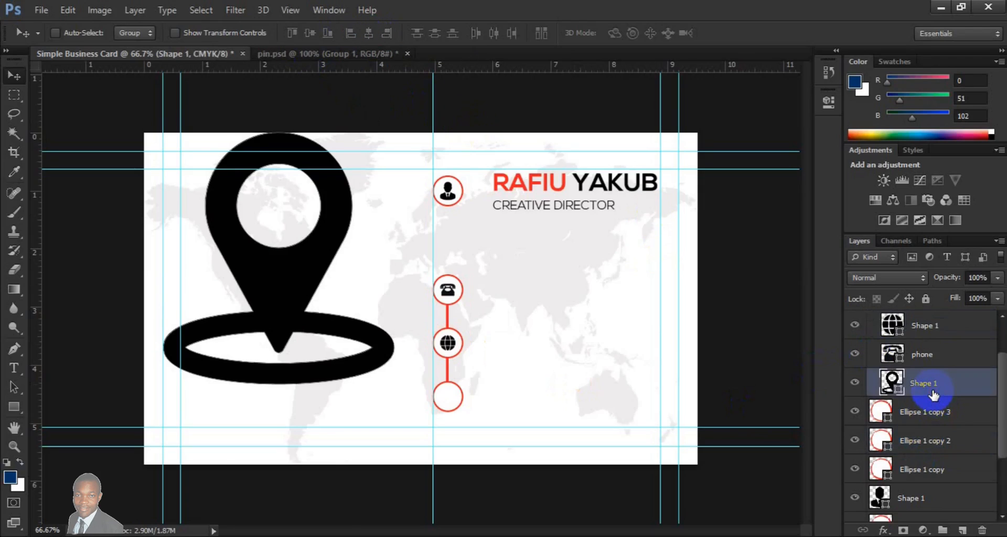
key("ctrl+t")
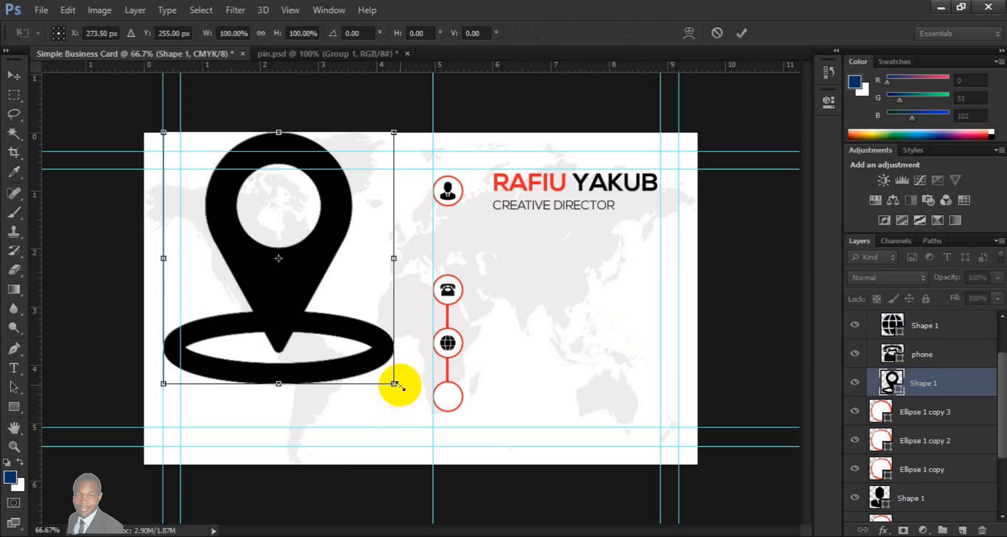
left_click_drag(400, 386, 289, 274)
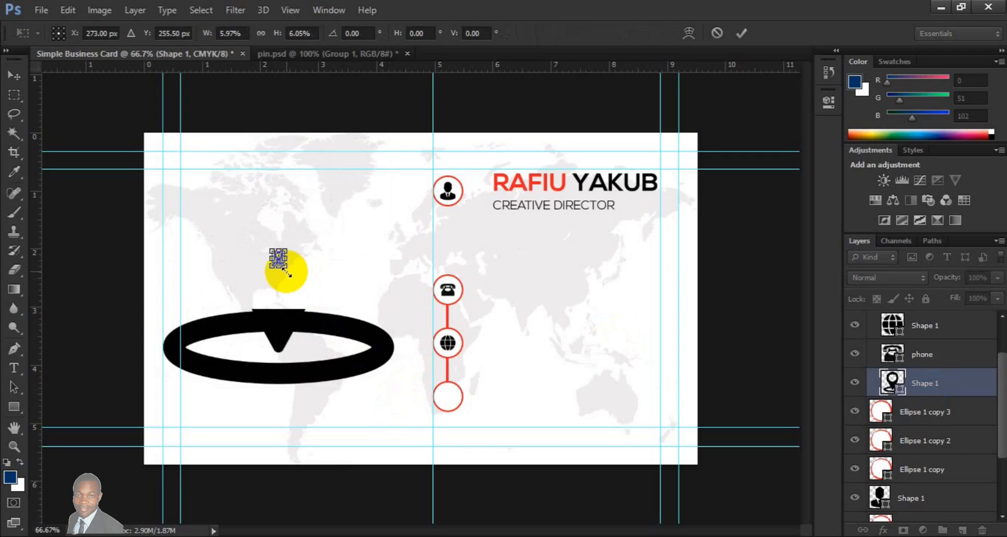
key("Return")
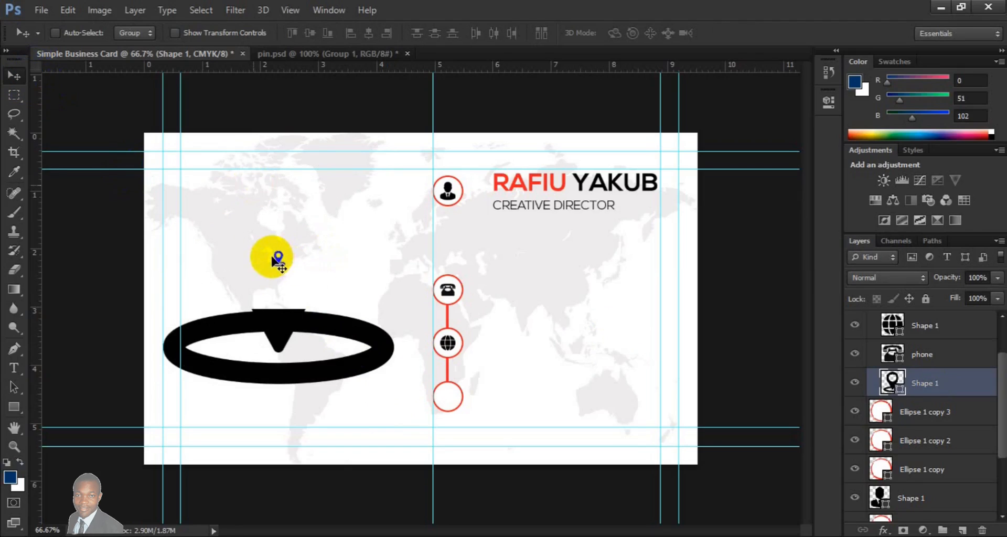
left_click_drag(275, 257, 449, 394)
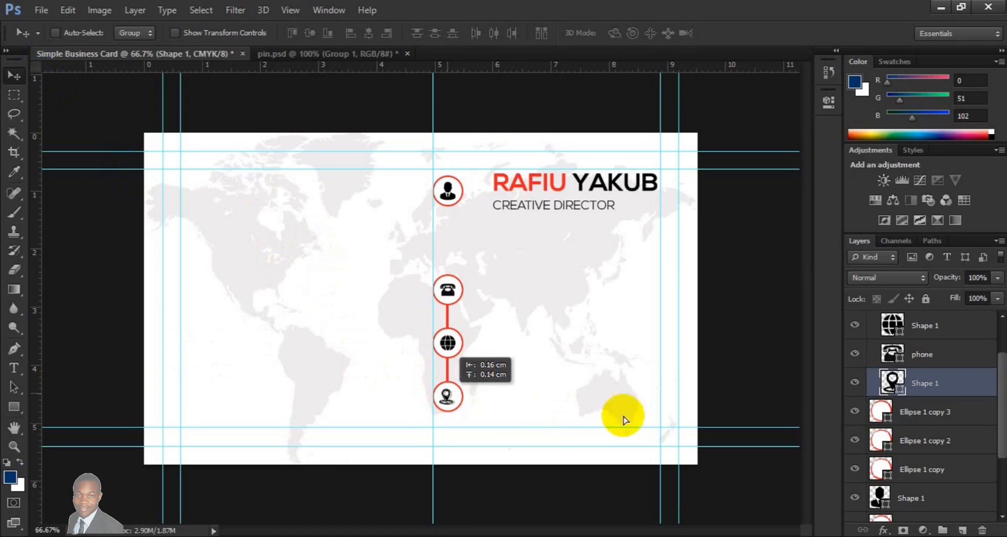
left_click(939, 418, "shift")
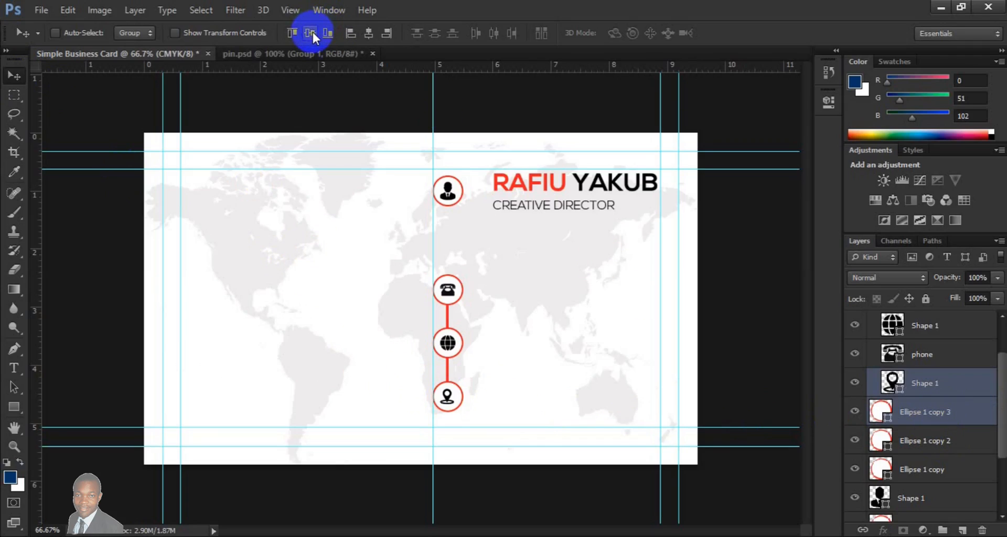
left_click(369, 34)
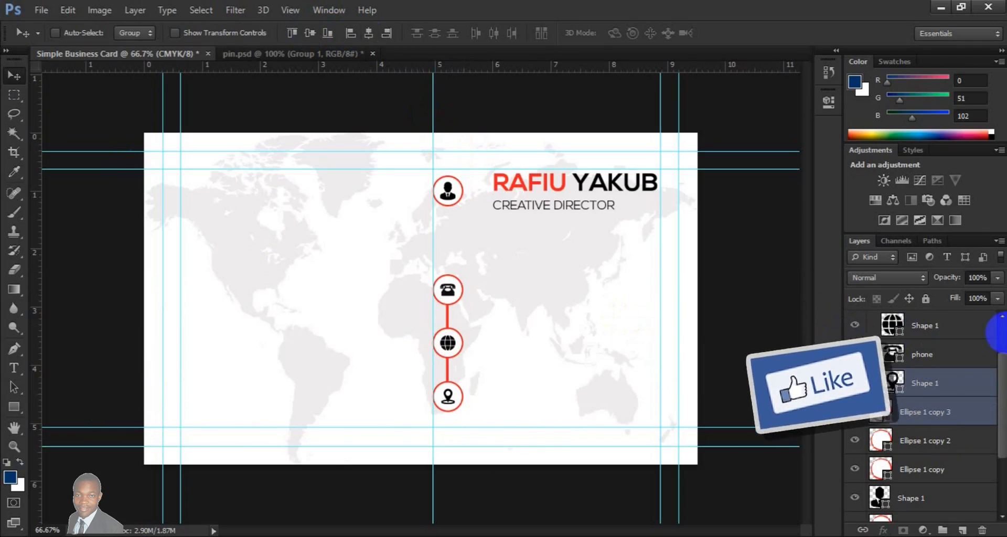
- Group the Ellipse 1 copy, copy 2 and copy 3 layers and name the group ICONS SHAPE
scroll(923, 340, "up", 2)
left_click(872, 360)
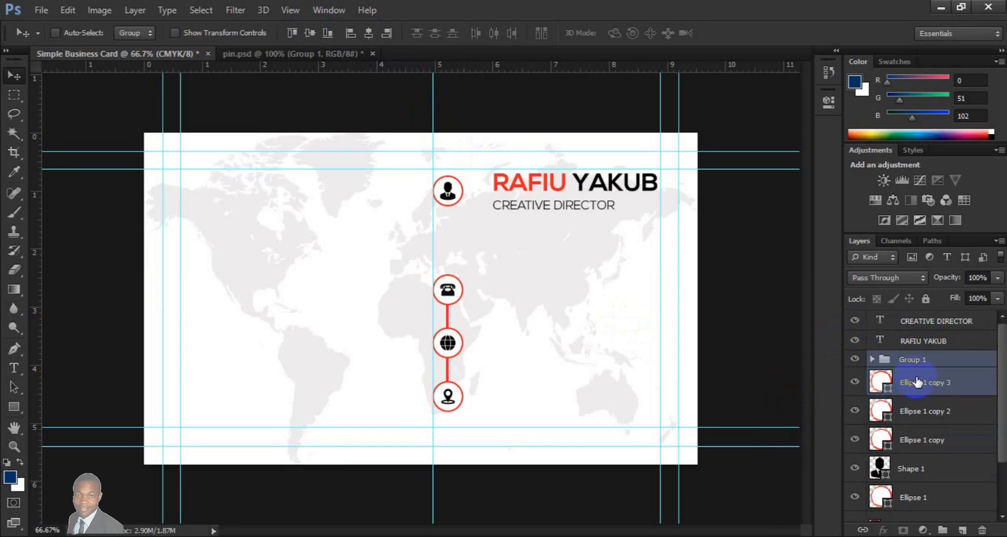
left_click(917, 382)
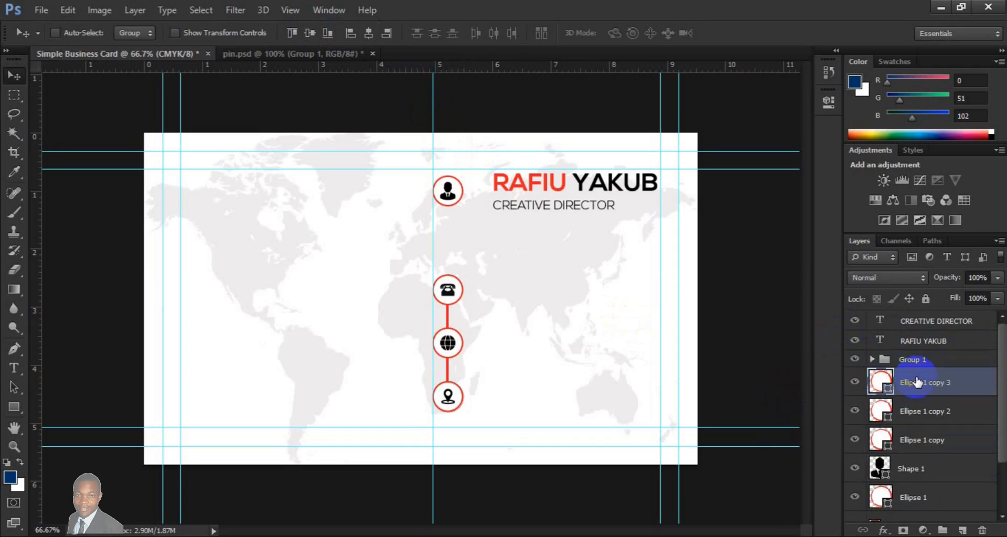
left_click(919, 440, "shift")
key("ctrl+g")
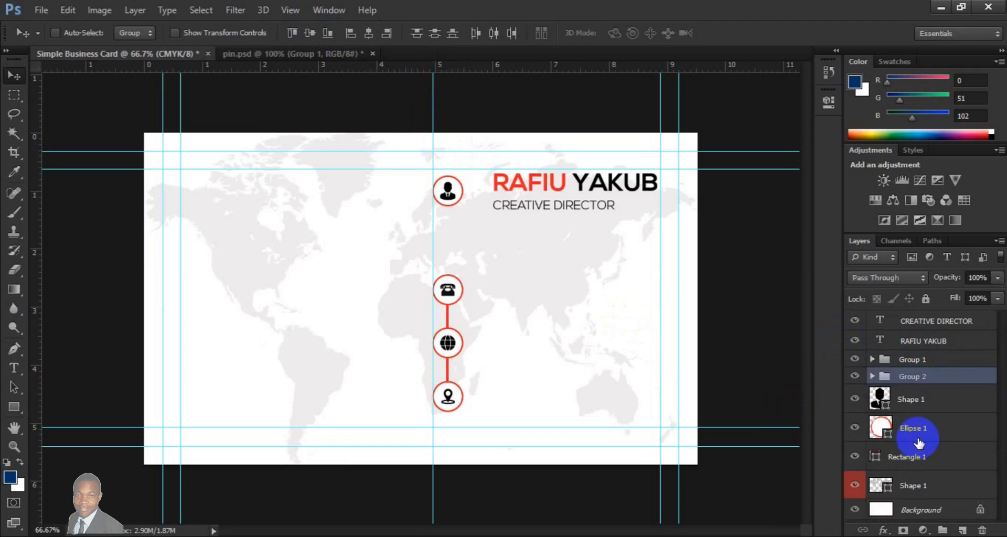
double_click(916, 378)
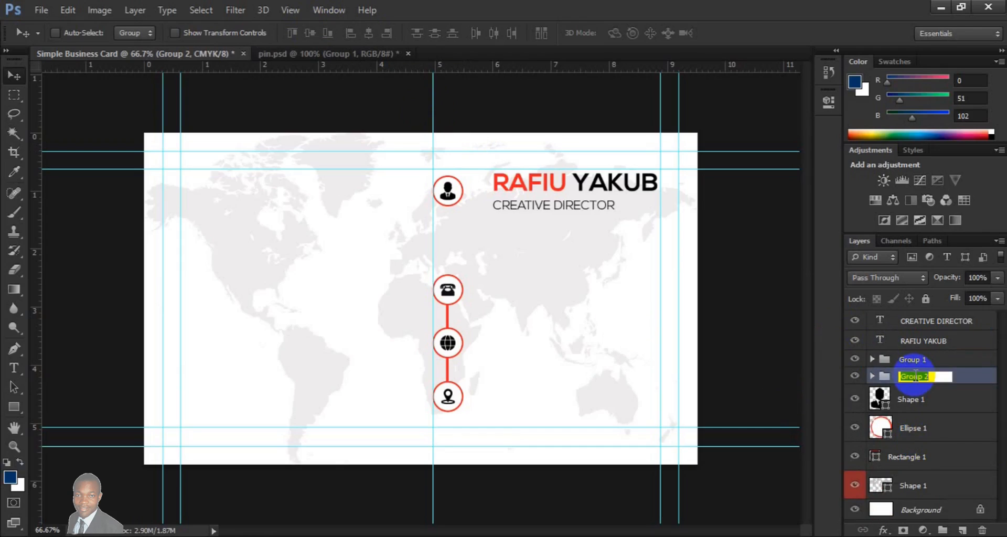
type("ICONS SHAPE")
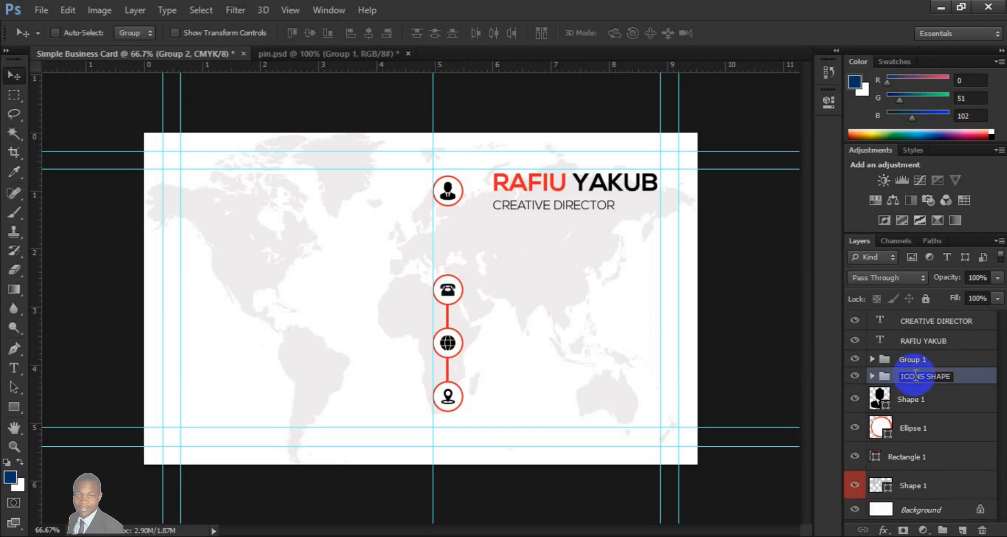
key("Return")
- Rename the Group 1 layer group as ICONS
double_click(914, 362)
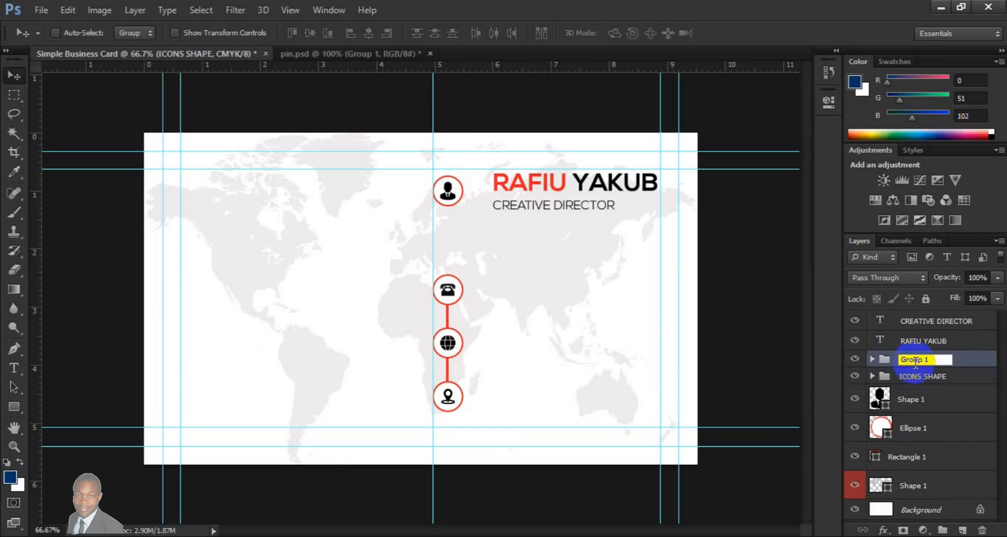
type("ICONS")
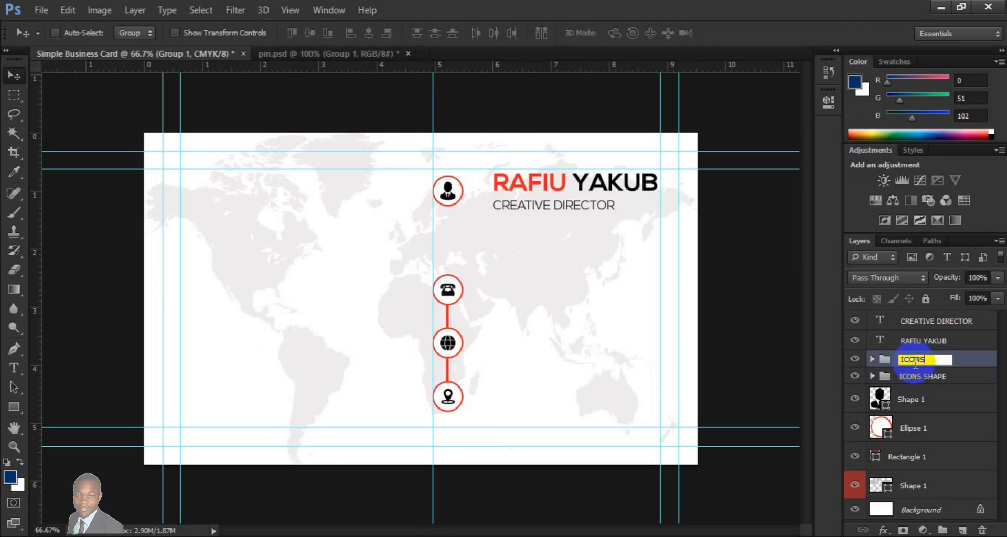
key("Return")
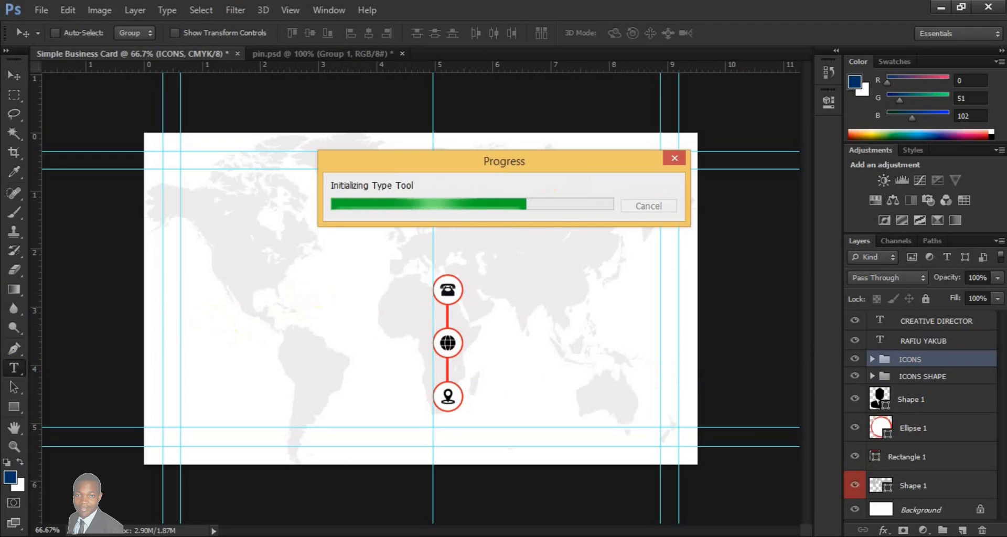
- Add a text layer with two phone numbers on separate lines in 6 pt Nexa Light, left of the phone icon
left_click(303, 284)
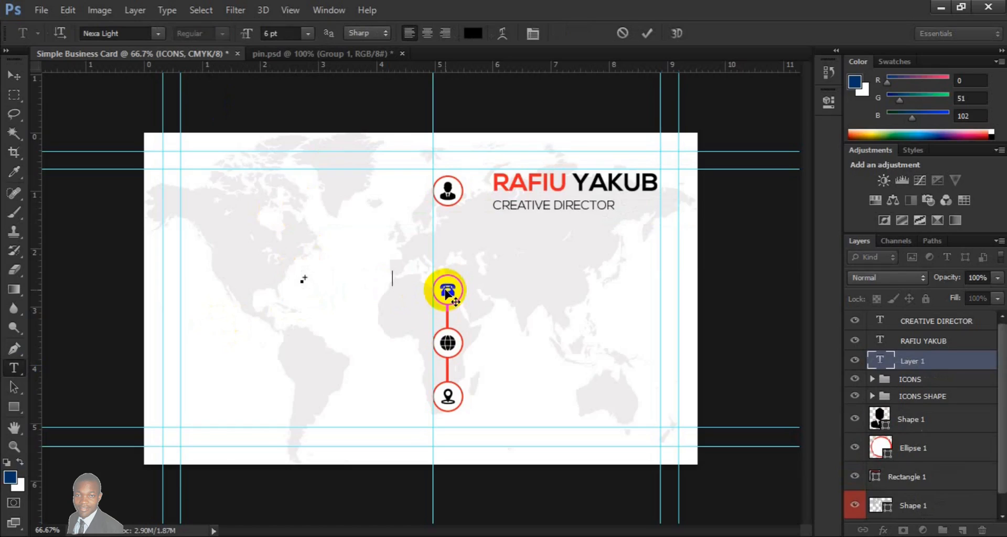
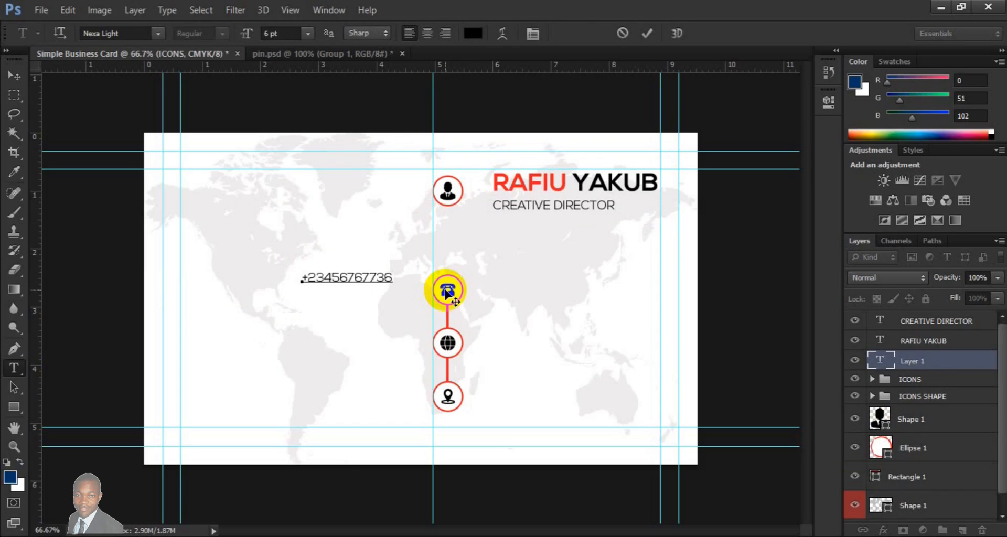
key("Return")
type("+234567677")
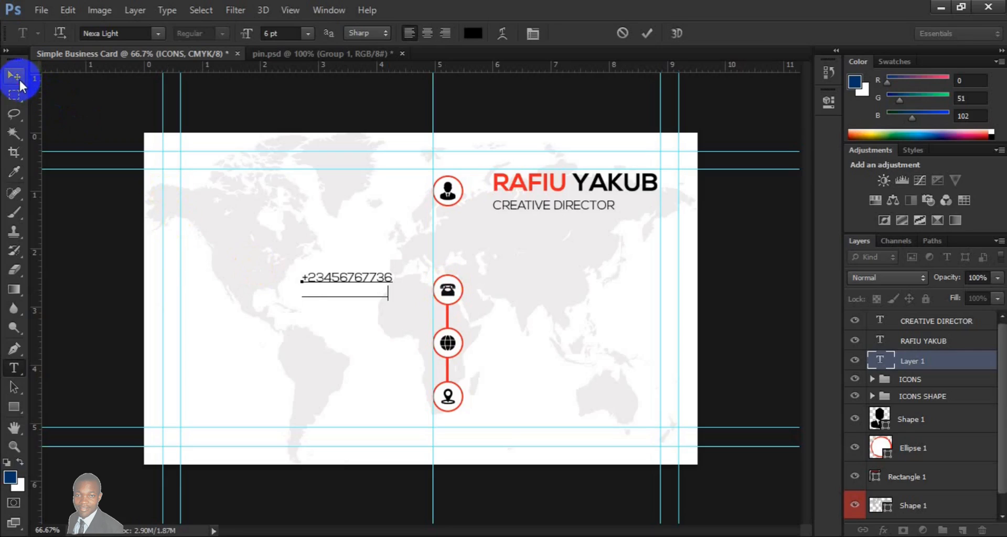
left_click(19, 82)
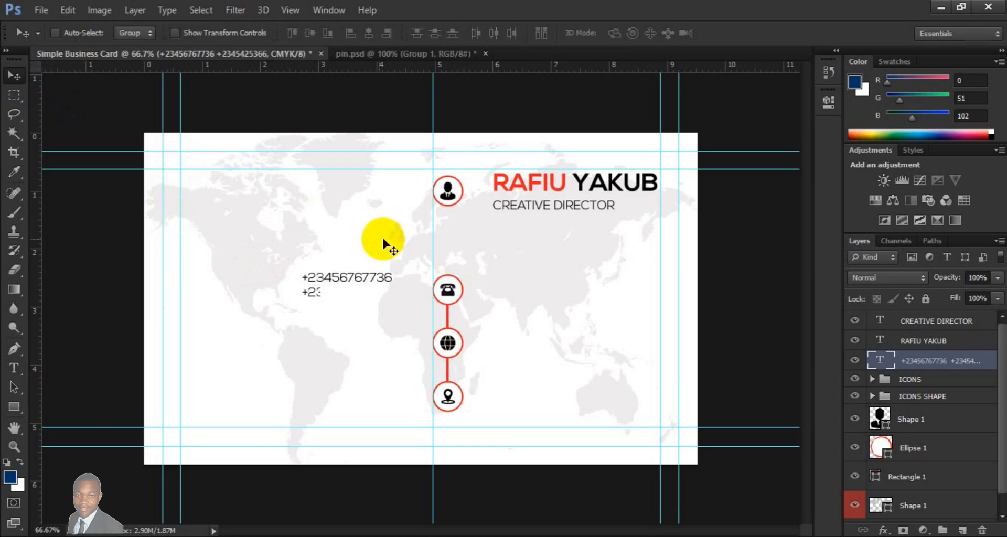
- Move the vertical centre guide to the left edge of the name and align the phone numbers to it, beside the phone icon
left_click_drag(432, 246, 498, 242)
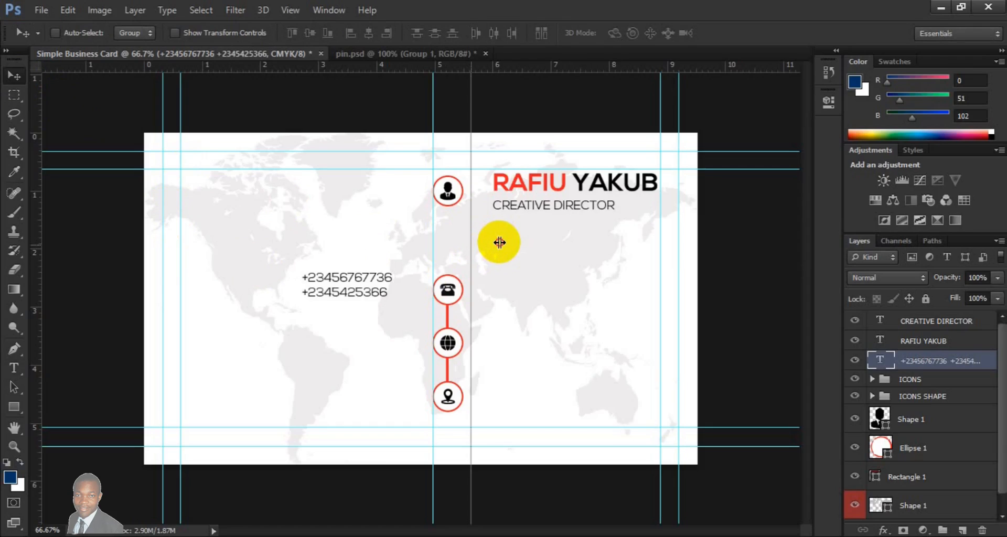
left_click_drag(499, 242, 491, 241)
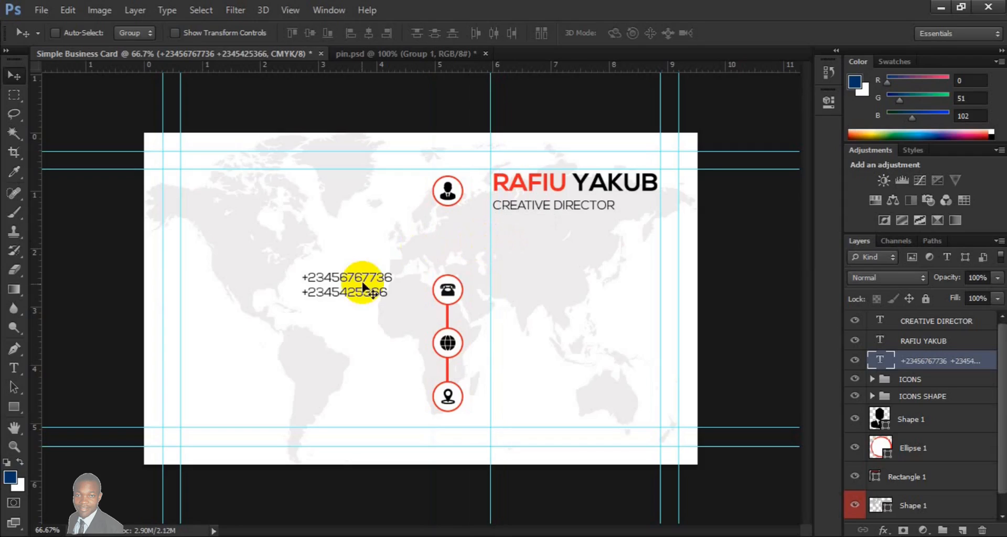
left_click_drag(425, 291, 538, 295)
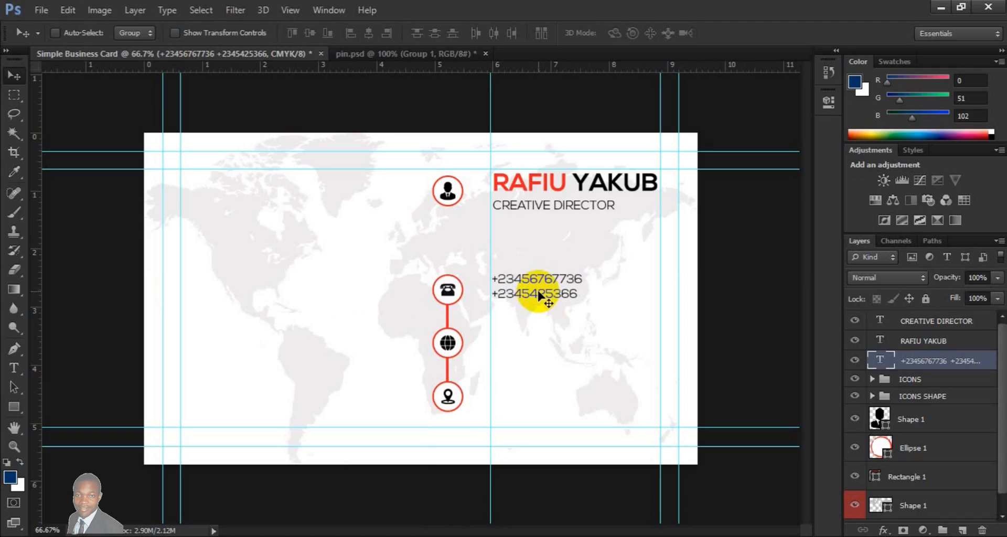
- Duplicate the phone numbers text layer and place the copy beside the globe icon, directly below the original
key("ctrl+j")
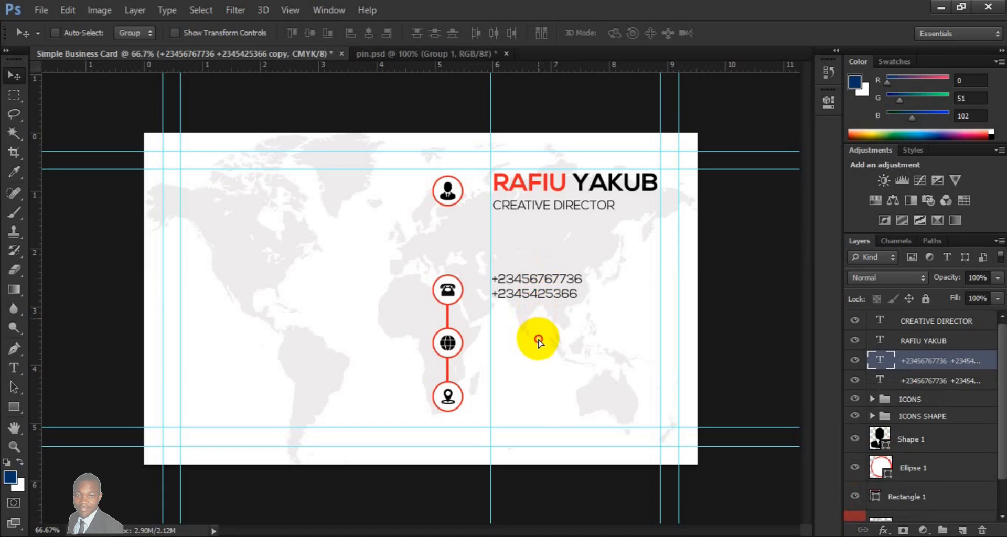
left_click_drag(538, 339, 538, 343)
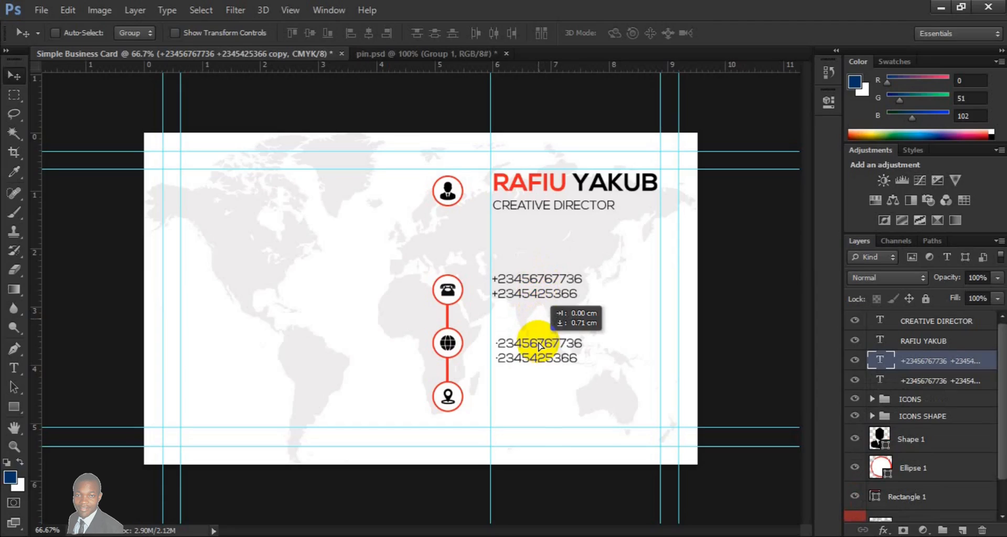
left_click_drag(538, 344, 538, 345)
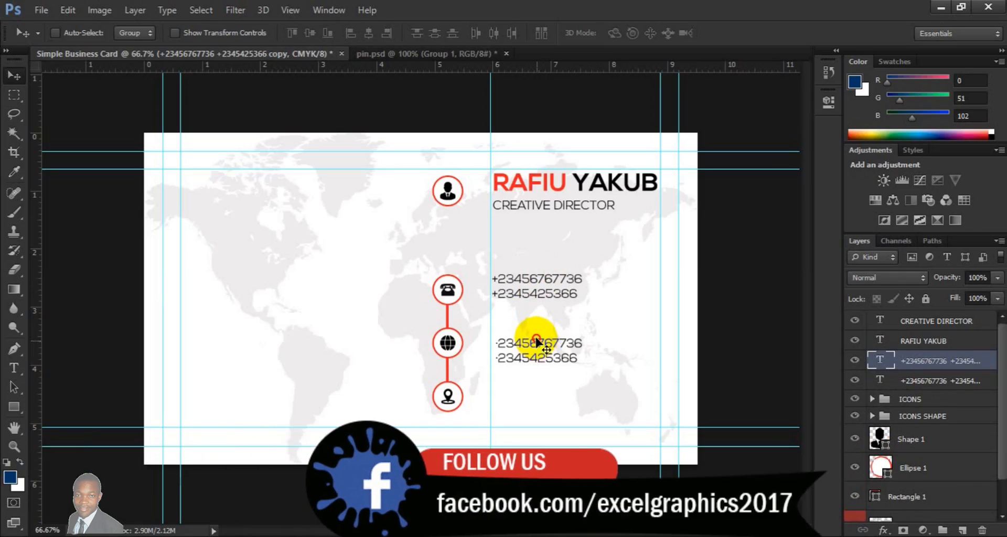
left_click(536, 339)
left_click_drag(535, 340, 538, 335)
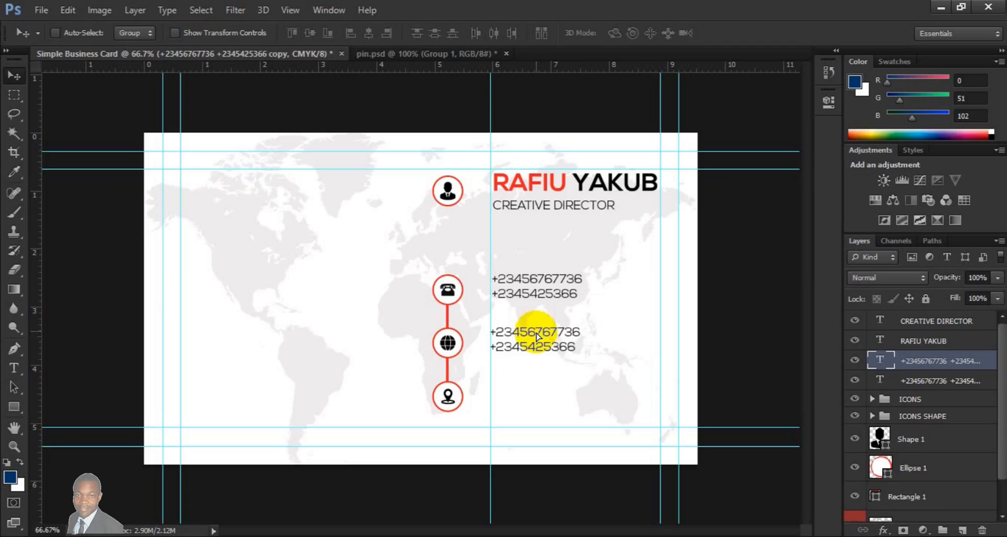
left_click(14, 368)
left_click(506, 335)
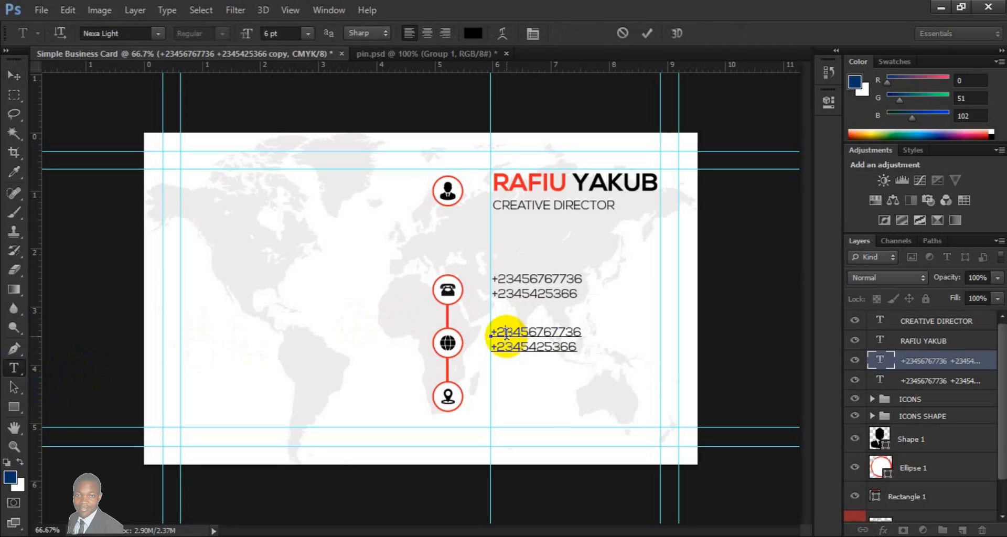
key("ctrl+a")
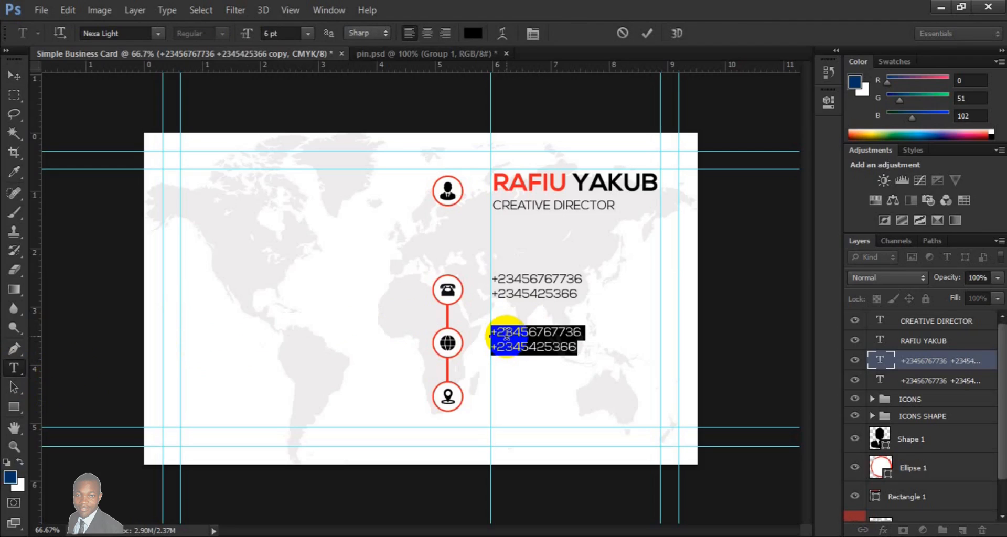
left_click(506, 334)
key("Right")
key("Right")
key("Right")
key("Right")
key("Right")
key("Right")
key("Right")
key("Right")
key("Right")
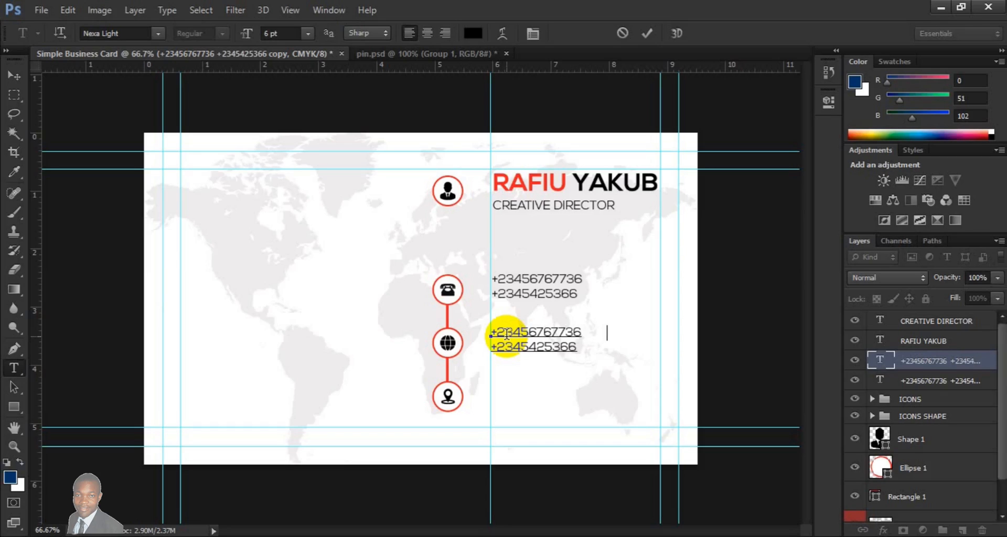
key("Right")
key("Right")
key("Right")
key("Right")
key("Right")
key("Right")
key("Right")
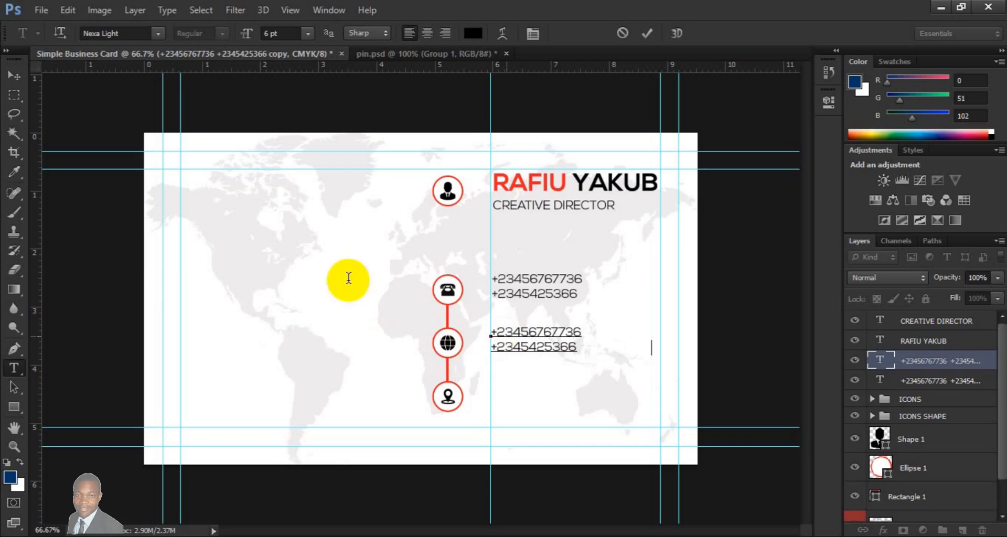
left_click(11, 79)
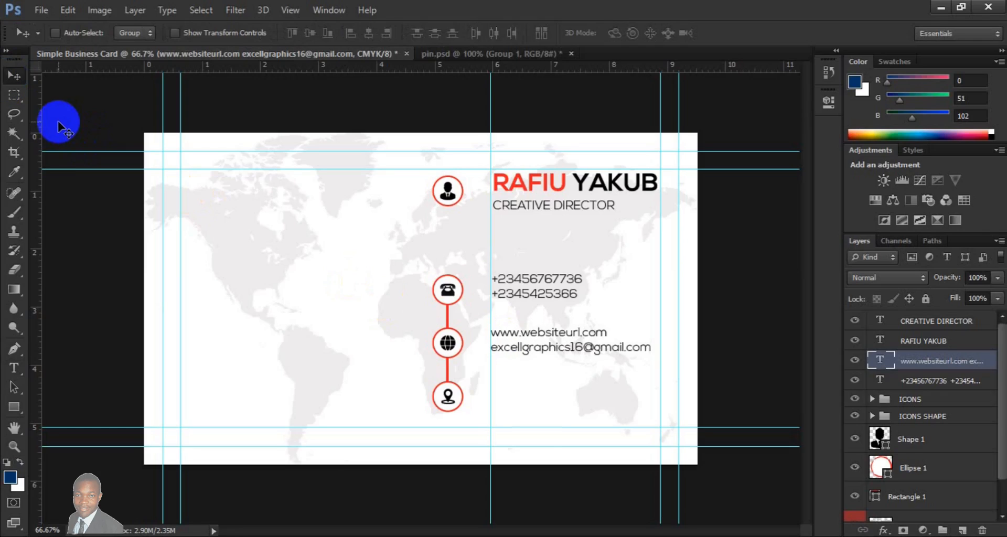
- Duplicate the website and e-mail text layer and align the copy to the guide beside the location pin icon
key("ctrl+j")
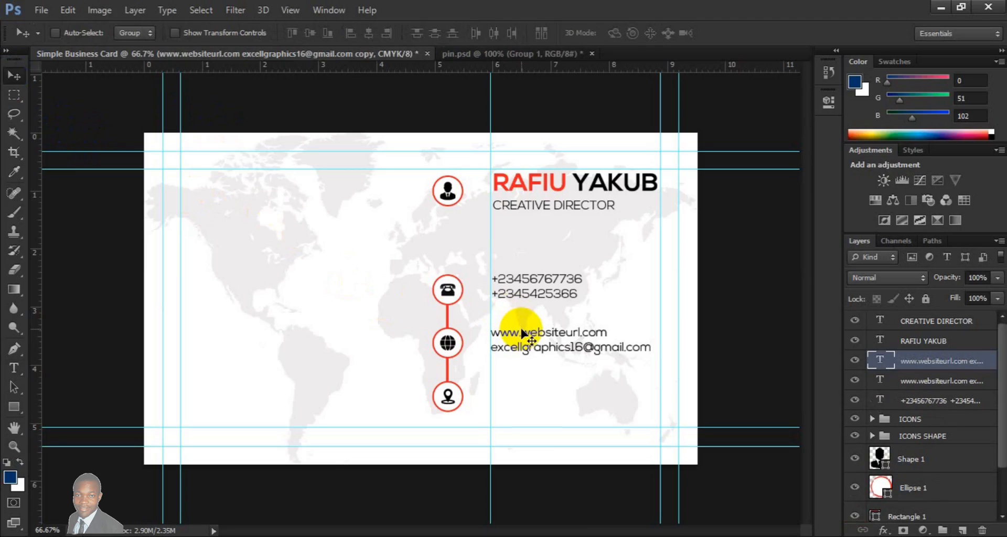
mouse_move(522, 333)
left_mouse_down()
mouse_move(523, 405)
mouse_move(522, 394)
left_mouse_up()
key("Right")
key("Right")
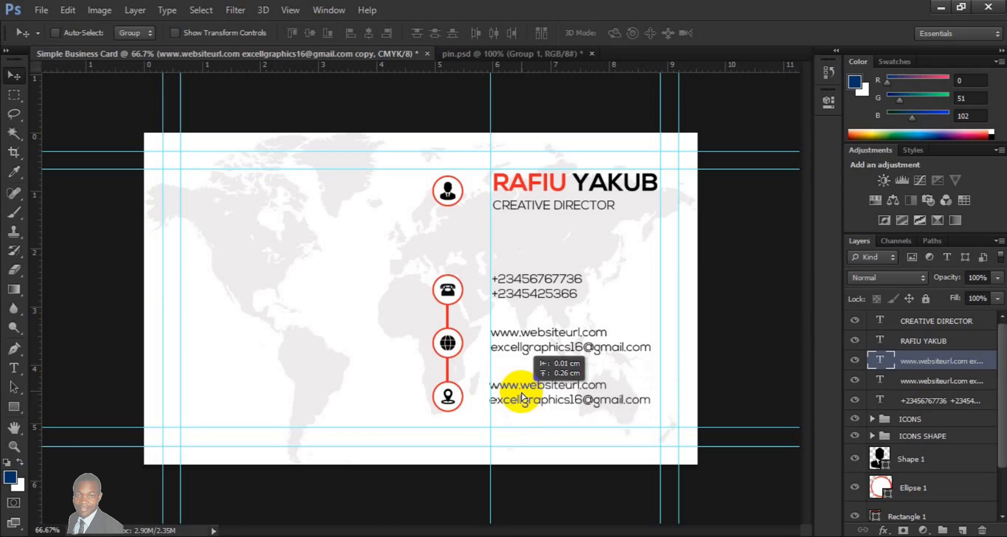
- Replace the text beside the location pin icon with "Your Office Address Here" and a second line holding the city and postcode
left_click(18, 371)
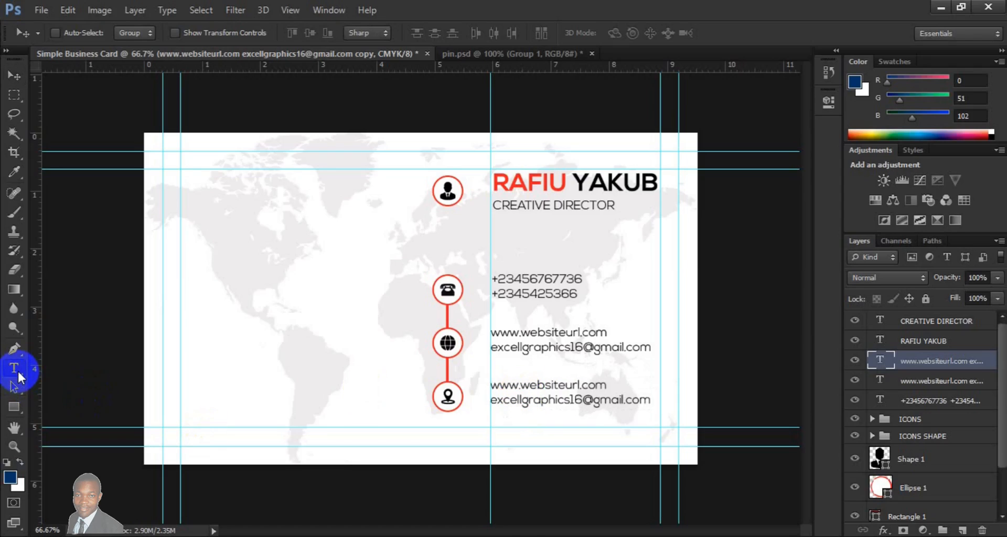
left_click(498, 388)
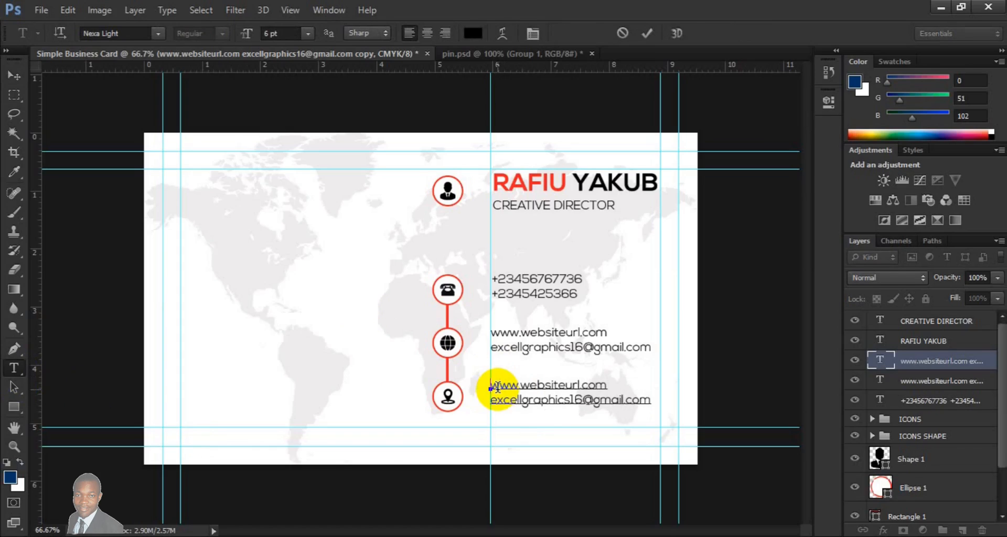
key("ctrl+a")
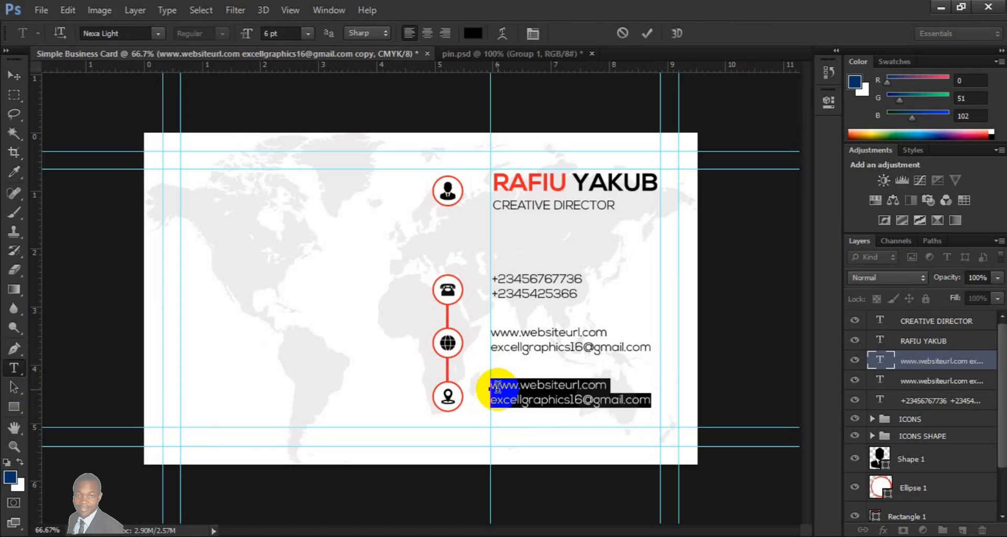
left_click(498, 387)
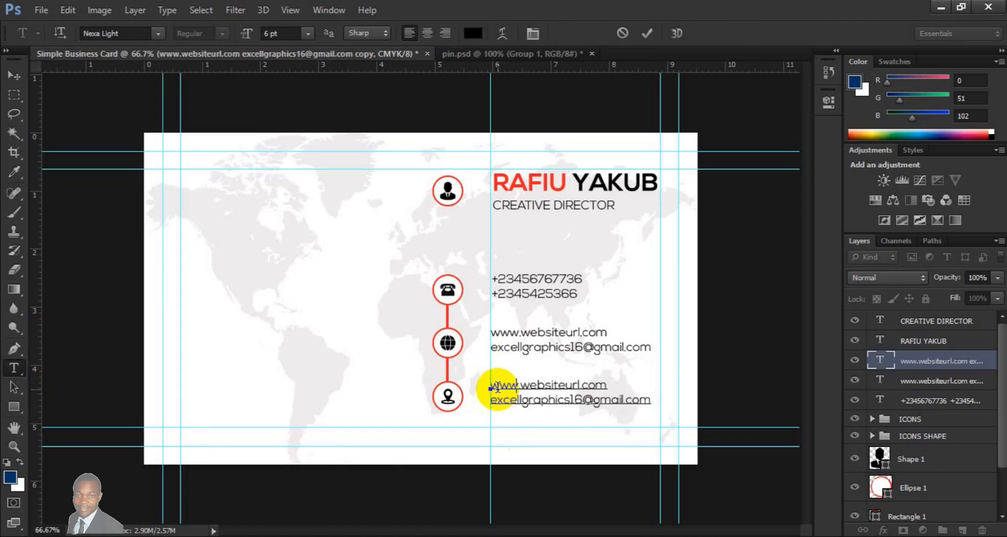
key("Right")
key("Right")
key("Right")
key("Right")
key("Right")
key("Right")
key("Right")
key("Right")
key("Right")
key("Right")
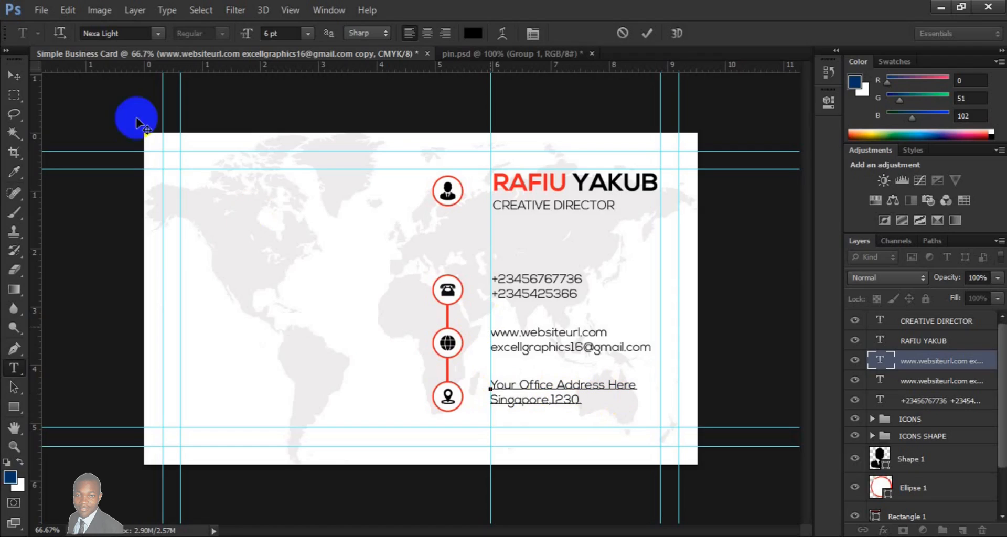
left_click(20, 79)
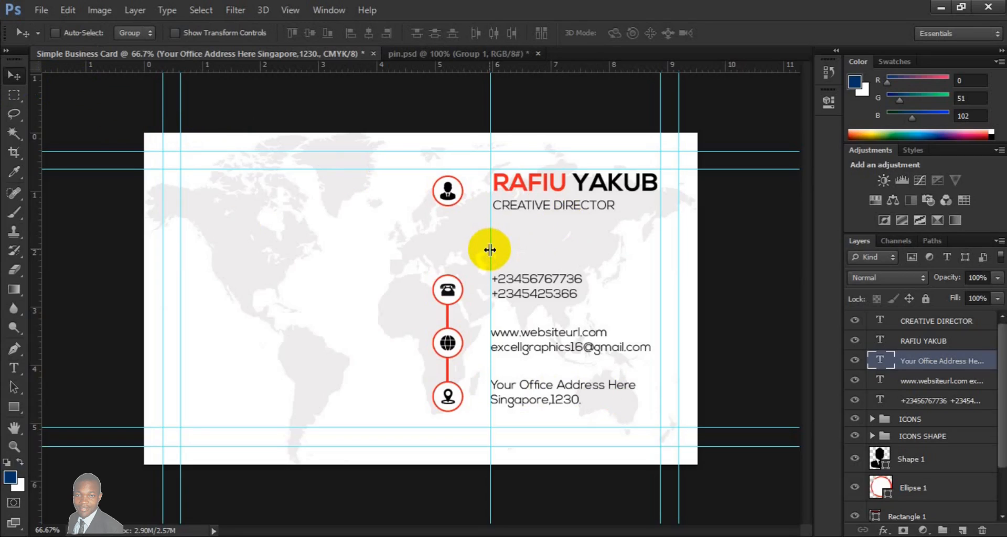
- Remove the vertical guide along the contact text and nudge the ICONS, ICONS SHAPE, upper Shape 1 and Ellipse 1 layers closer to the text
left_click_drag(490, 250, 32, 265)
left_click_drag(490, 364, 908, 402)
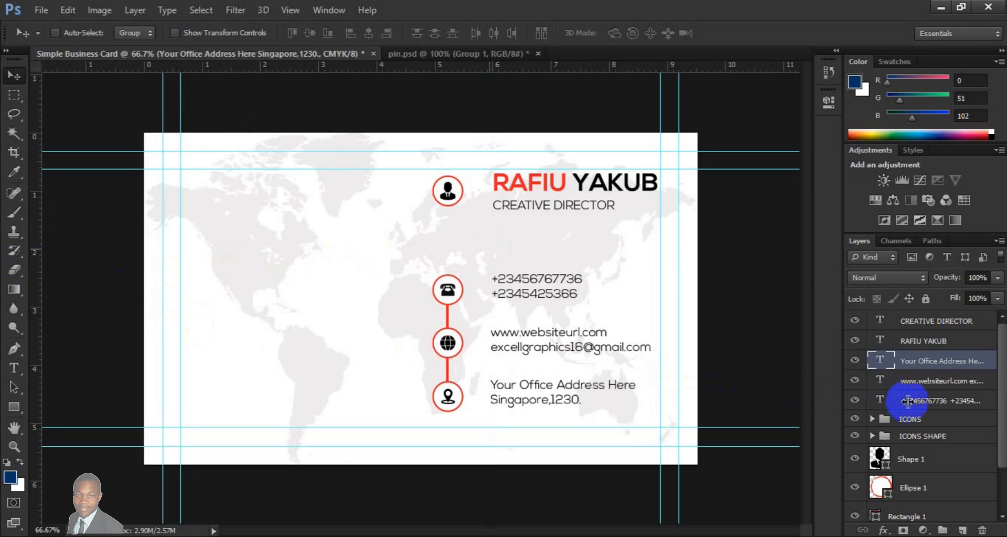
left_click(912, 489)
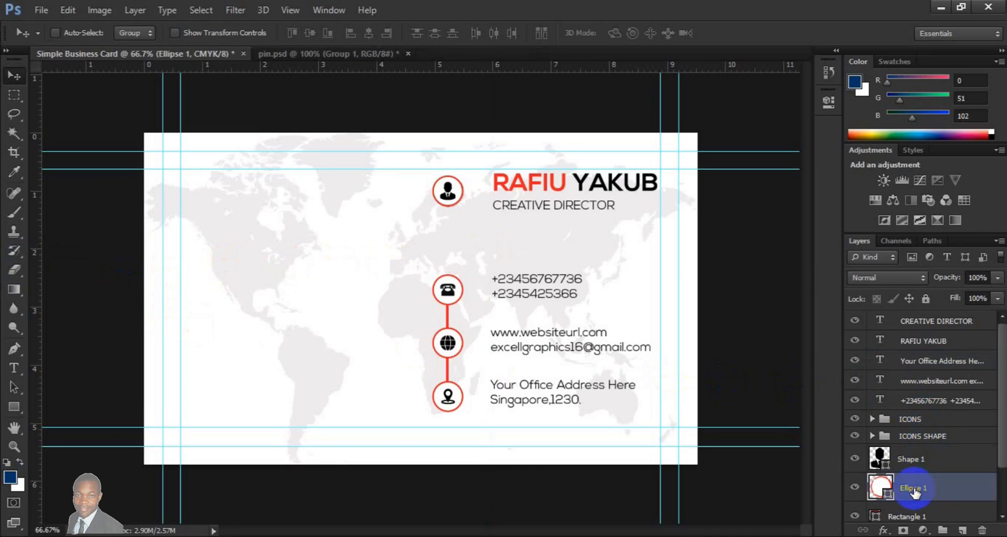
left_click(905, 423, "shift")
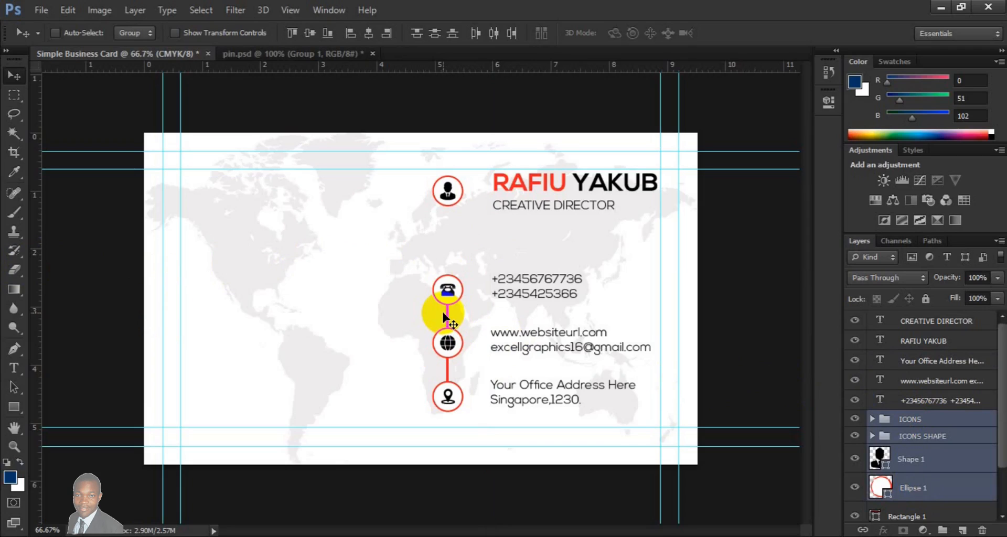
key("shift+Right")
key("shift+Right")
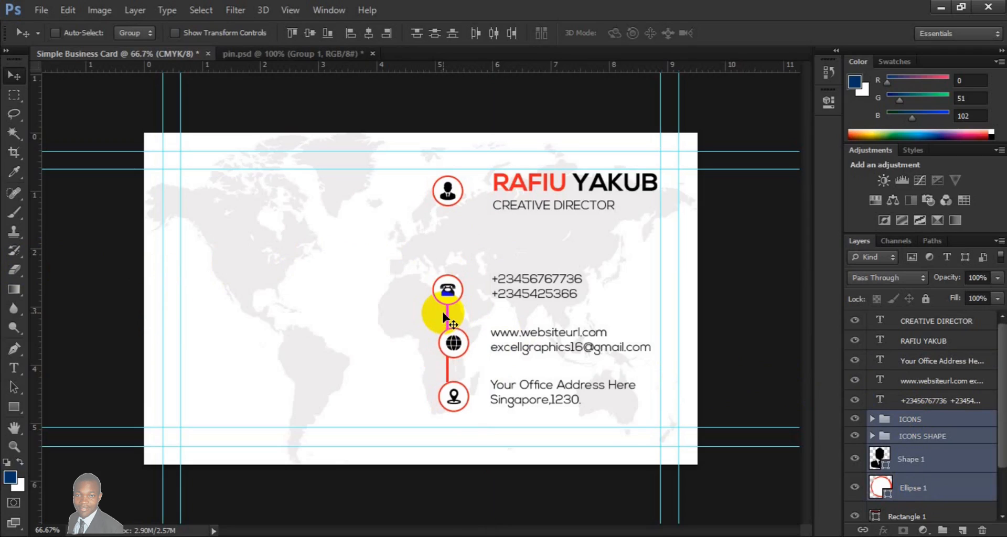
- On a new layer above the Background, draw a red 35 × 35 px square without stroke at the card's lower-left edge
left_click(941, 508)
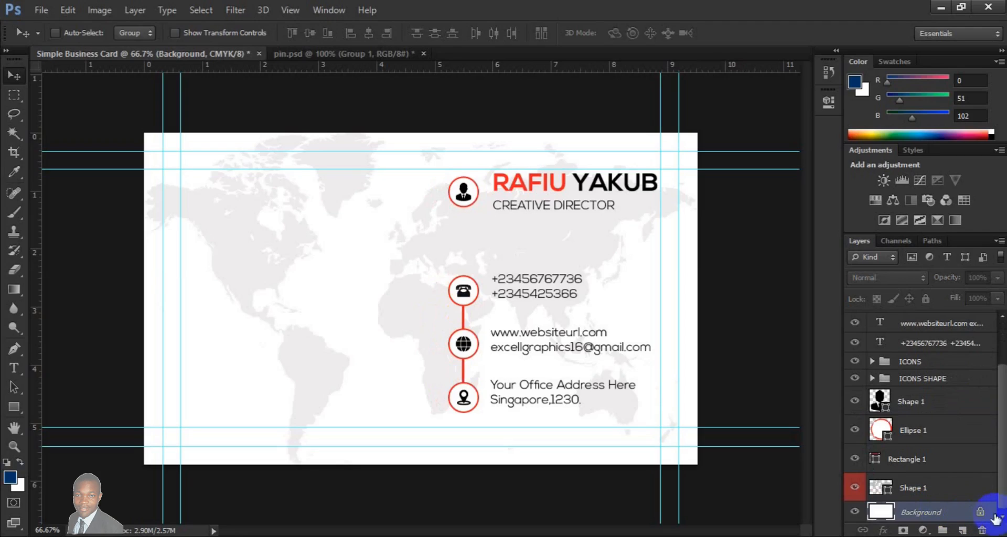
left_click(960, 530)
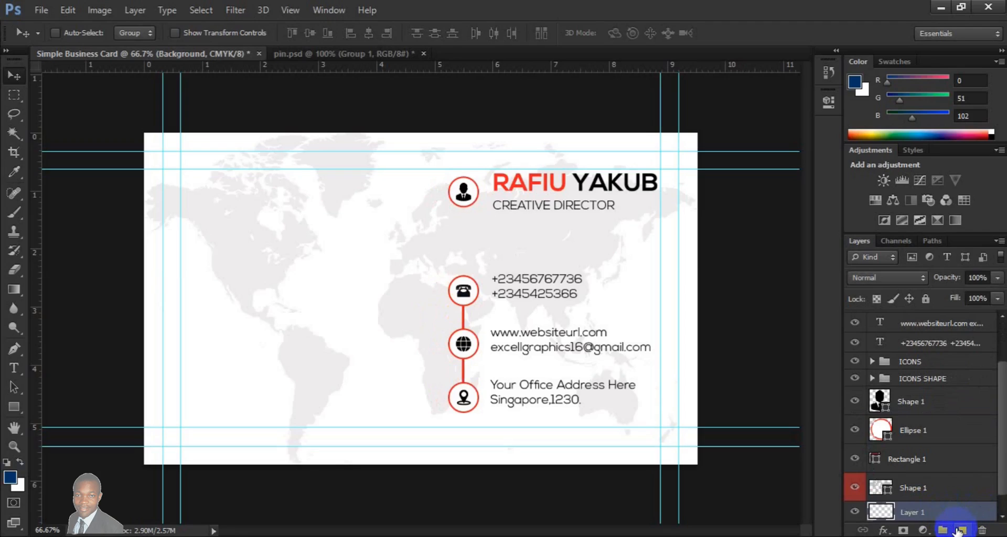
left_click(16, 412)
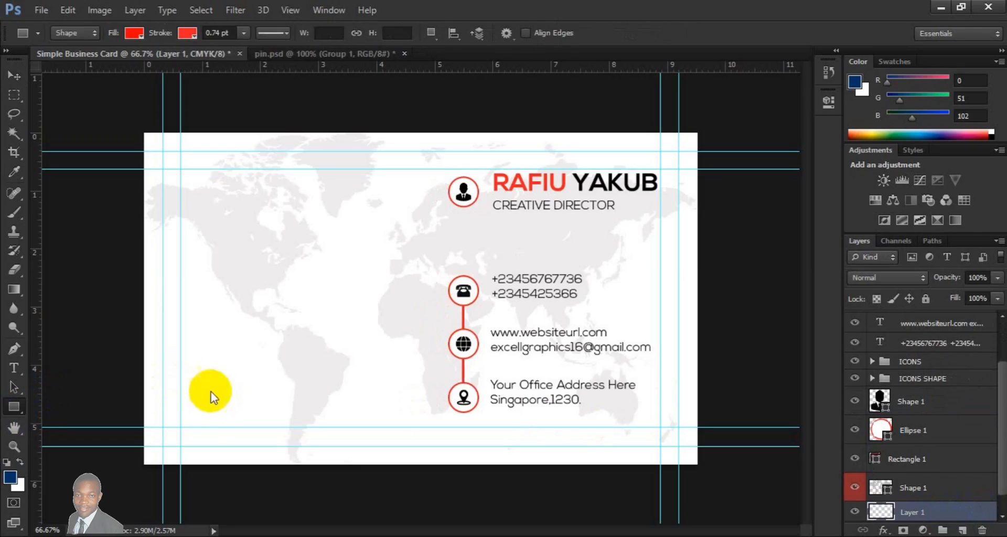
left_click(188, 33)
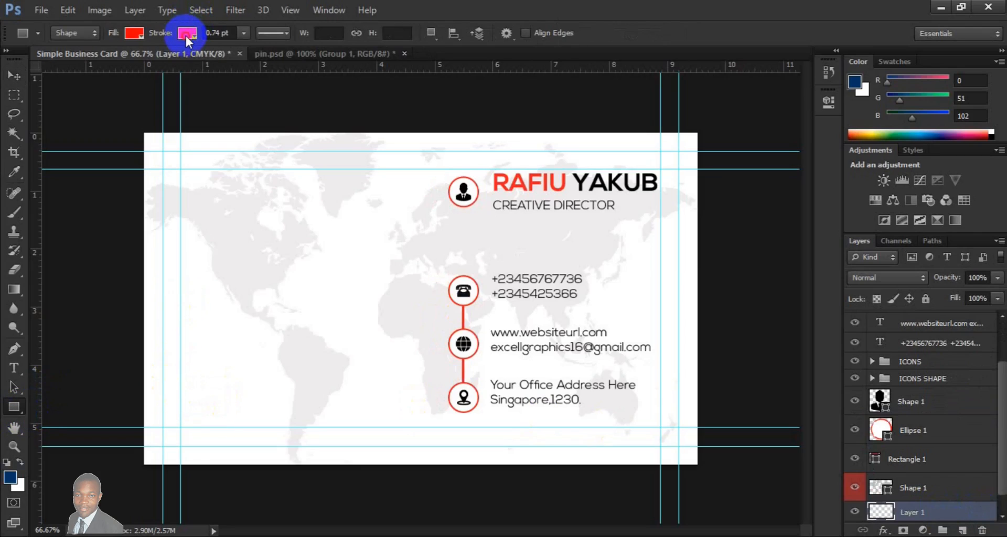
left_click(123, 61)
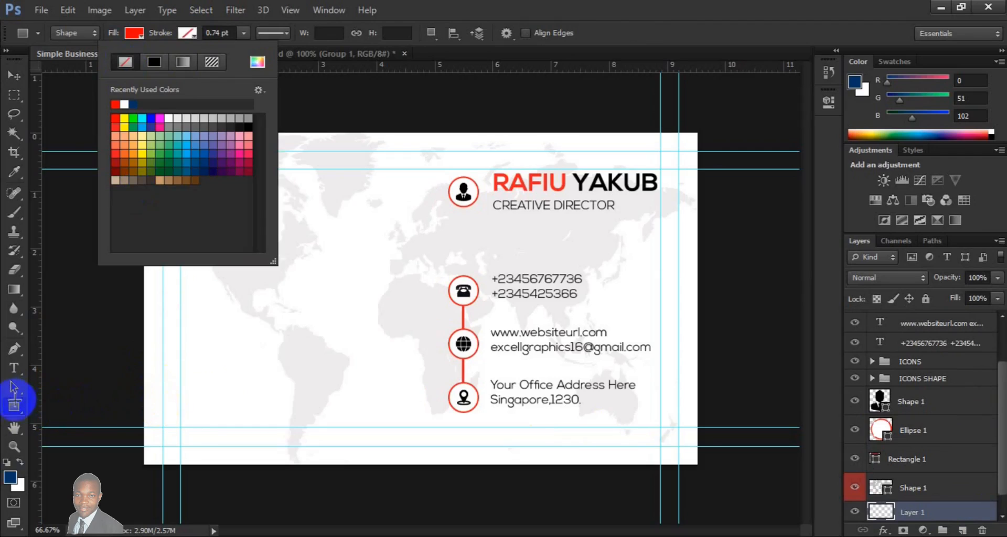
left_click(14, 407)
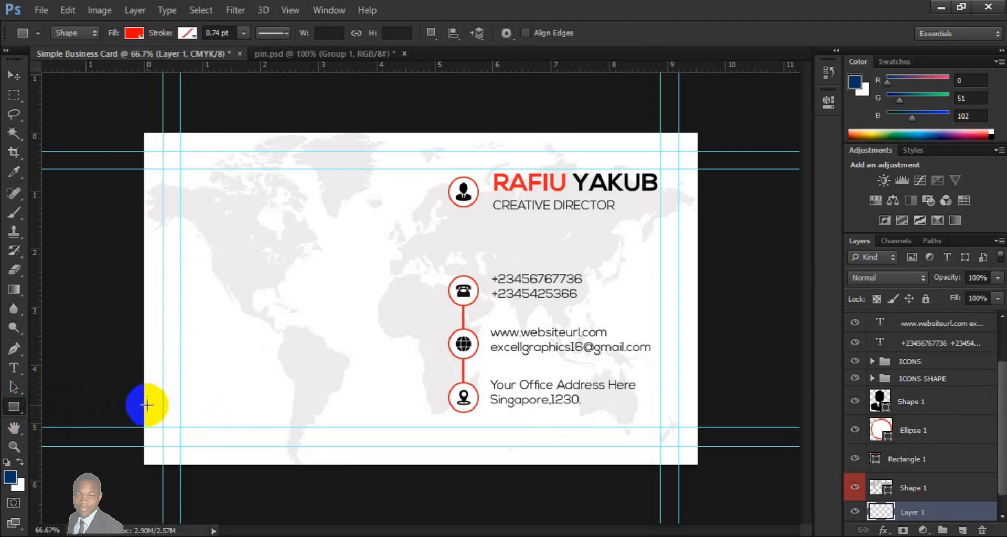
left_click_drag(146, 410, 317, 427)
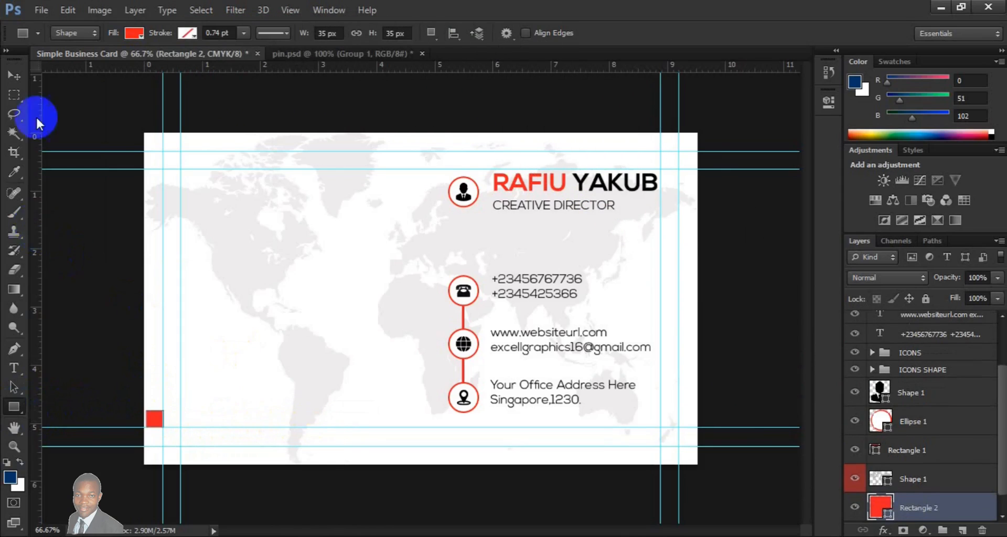
- Transform the red square into a wider bar, scaling it to 1048.57% width and 208.57% height, down to the lowest horizontal guide
left_click(15, 82)
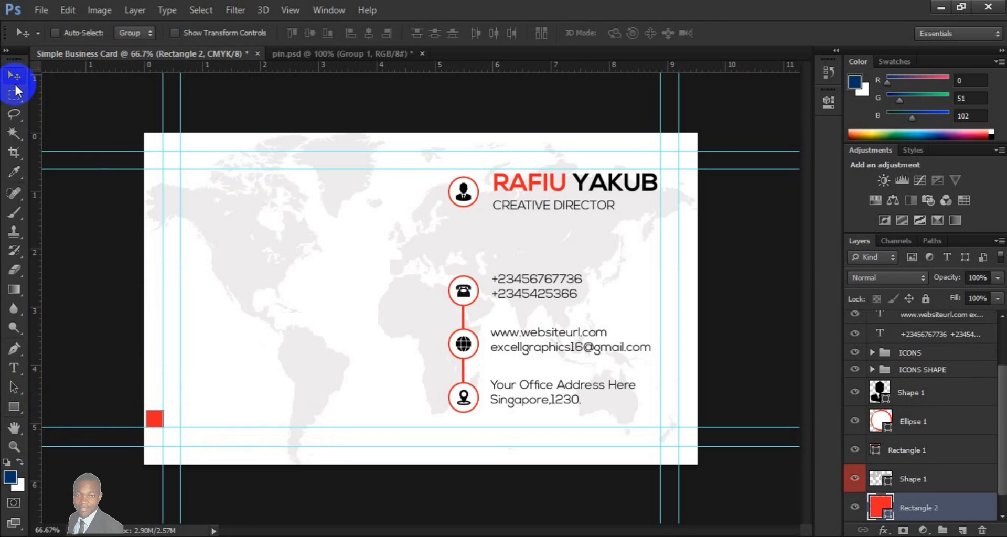
key("ctrl+t")
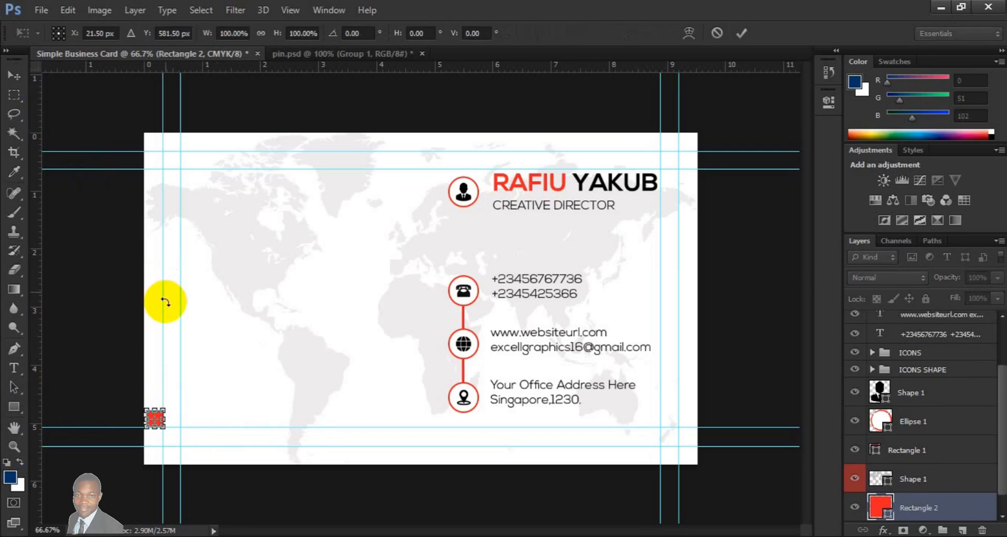
left_click_drag(176, 415, 328, 417)
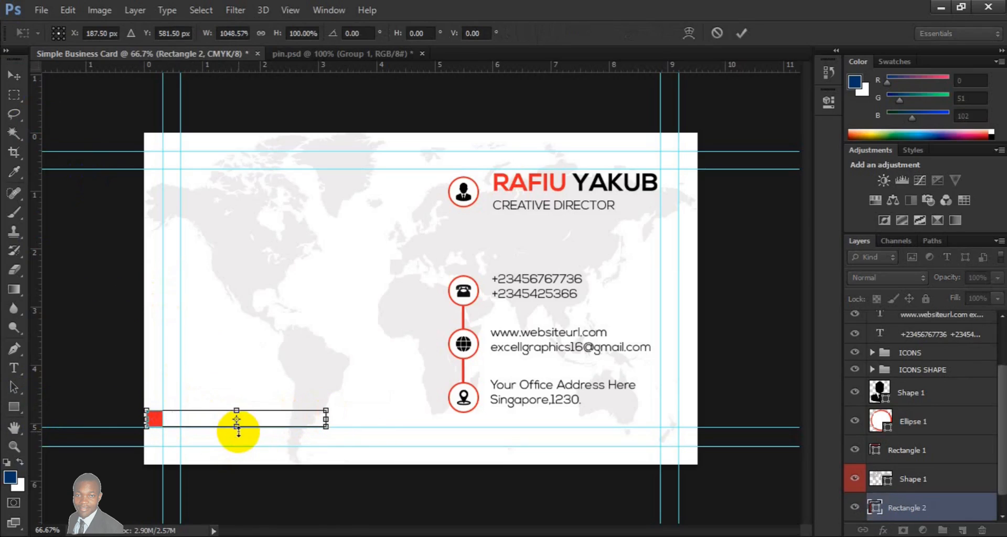
left_click_drag(237, 429, 238, 450)
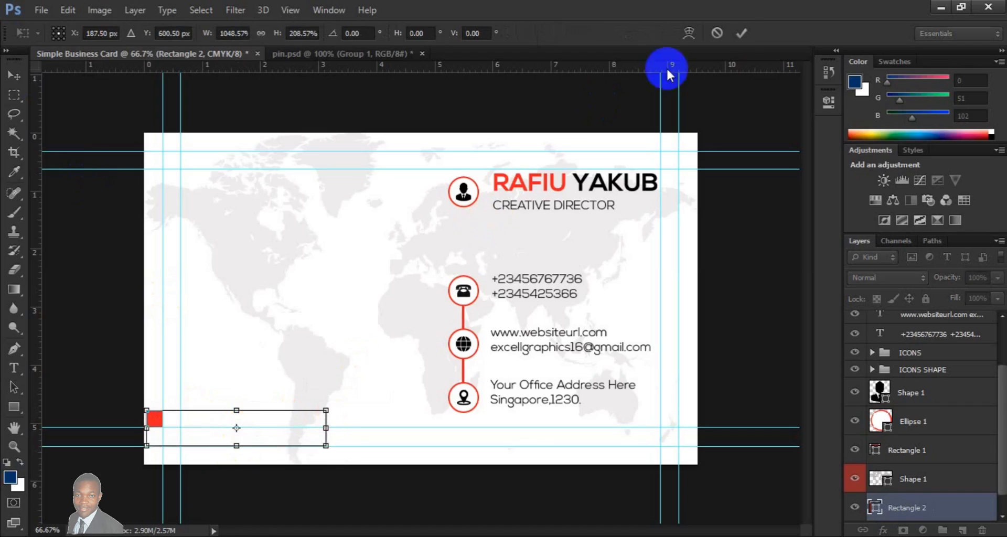
left_click(741, 35)
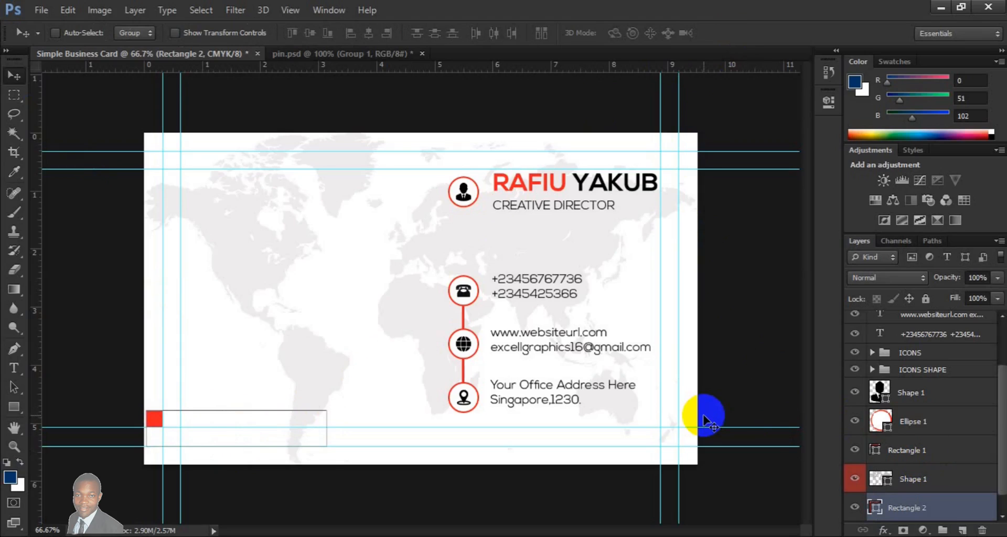
key("ctrl+t")
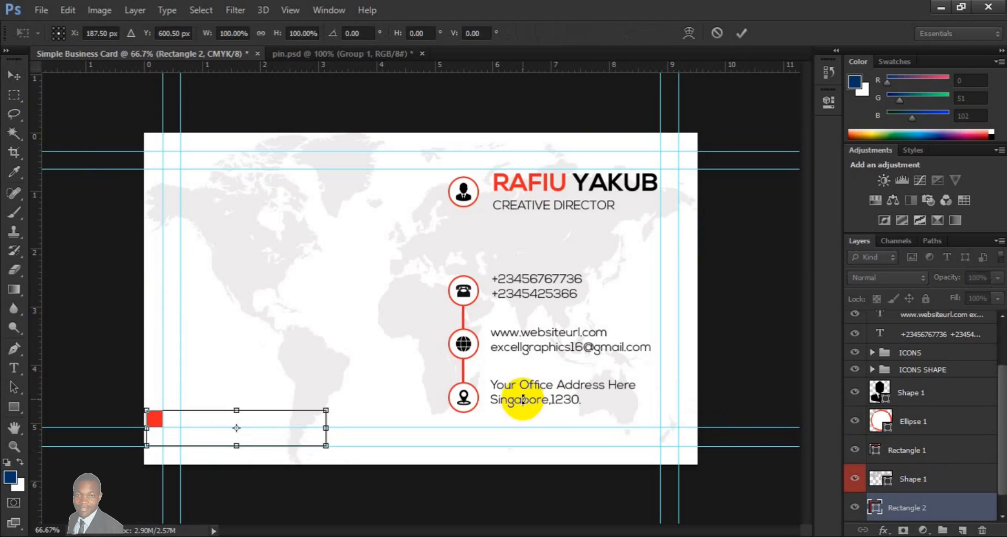
left_click(739, 32)
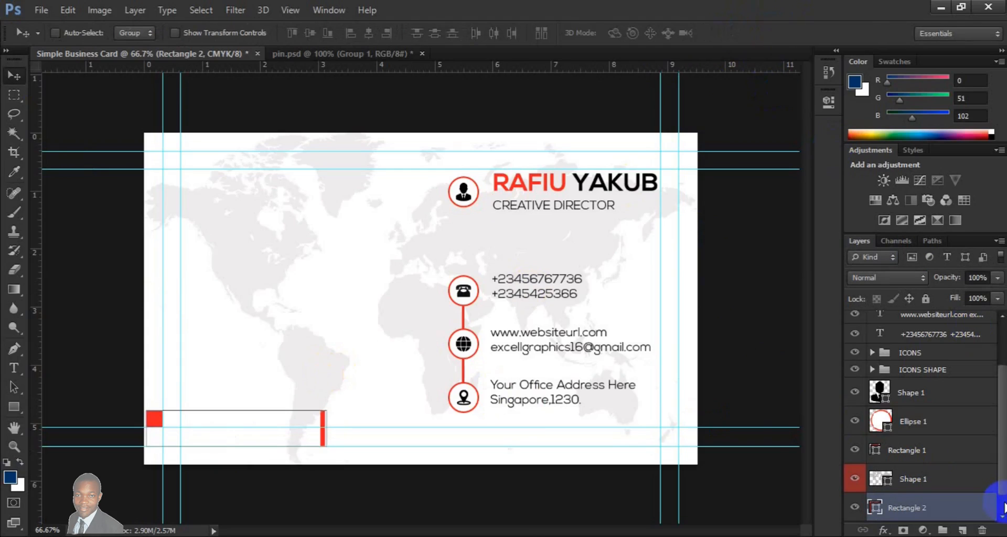
- Convert the Background into a regular layer and place a vertical guide at the card's centre, at 4.76 cm
scroll(1004, 507, "down", 1)
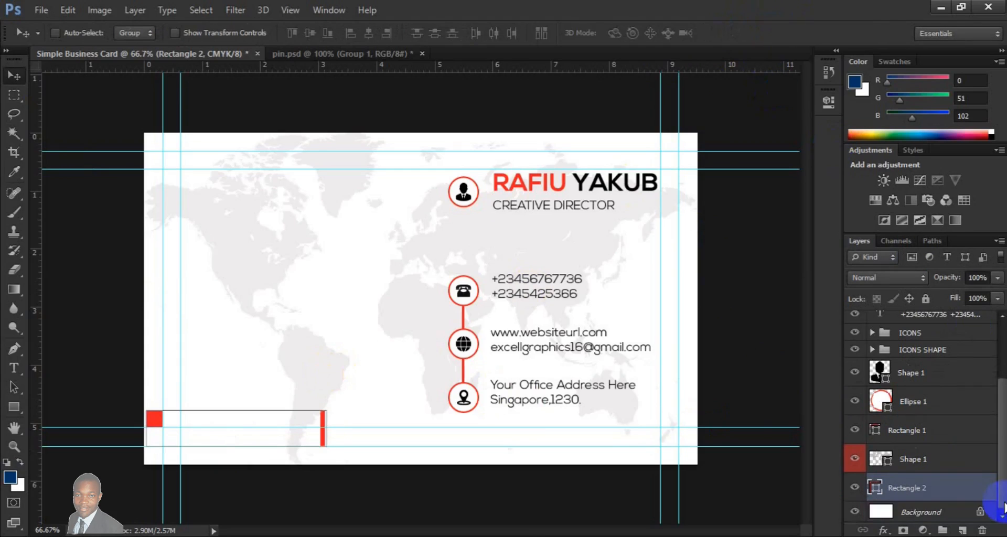
double_click(958, 511)
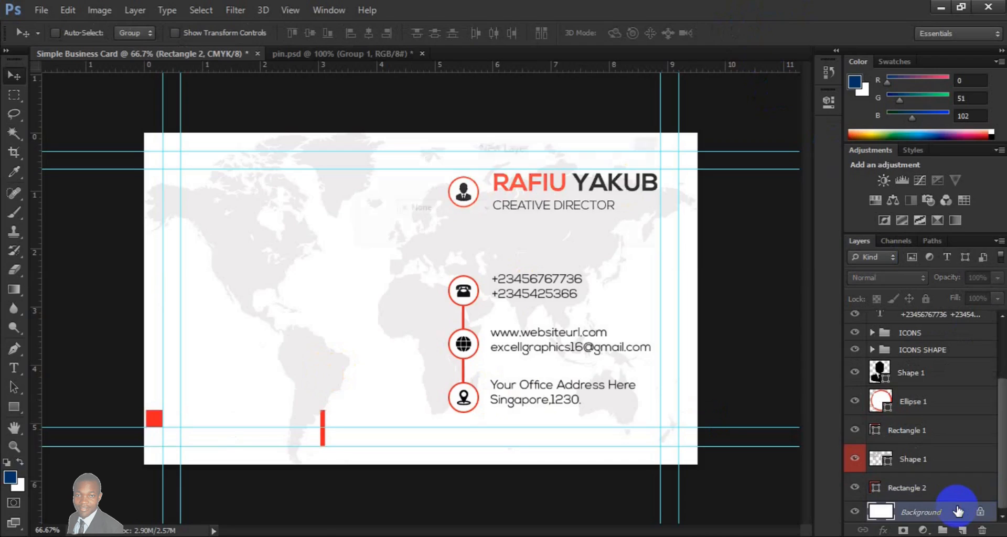
left_click(628, 174)
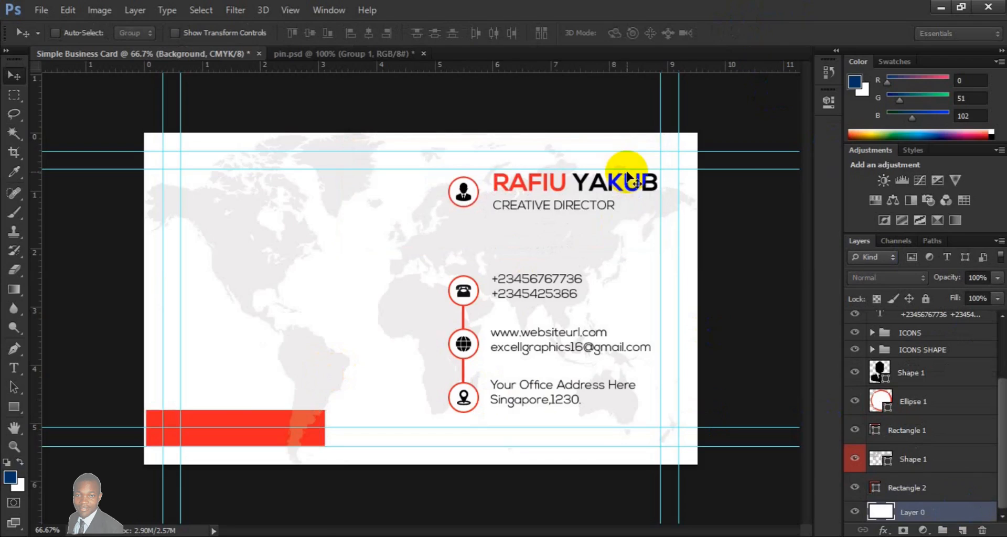
key("ctrl+t")
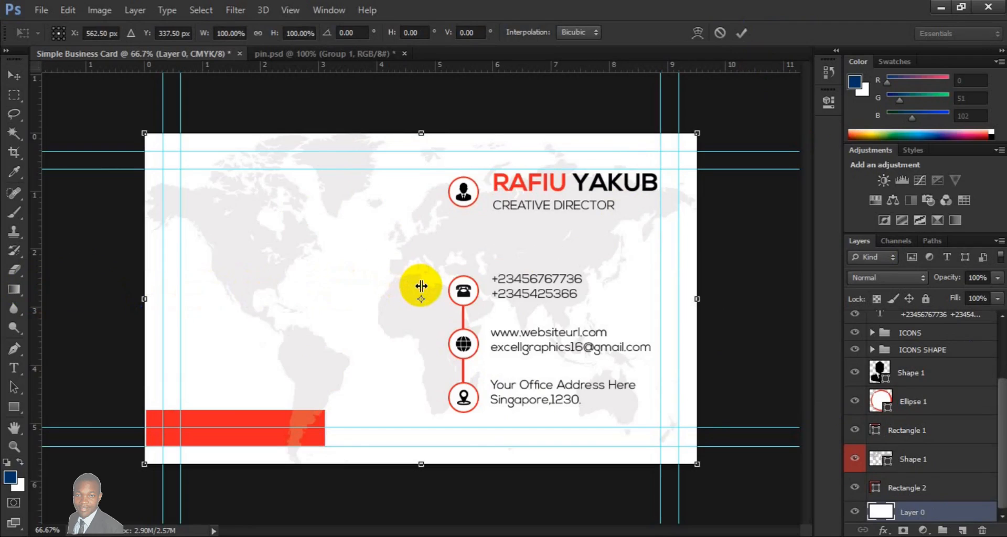
left_click_drag(421, 286, 421, 286)
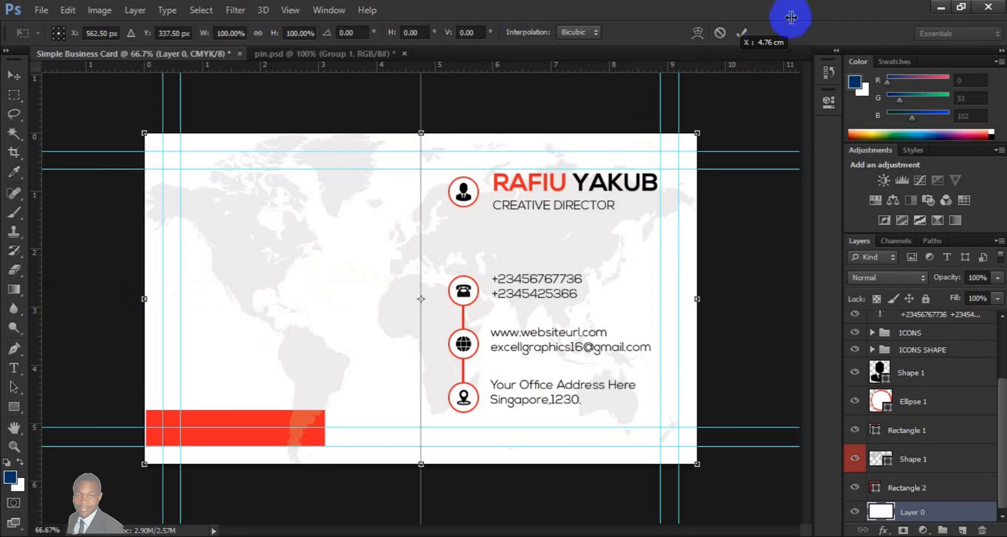
left_click(743, 34)
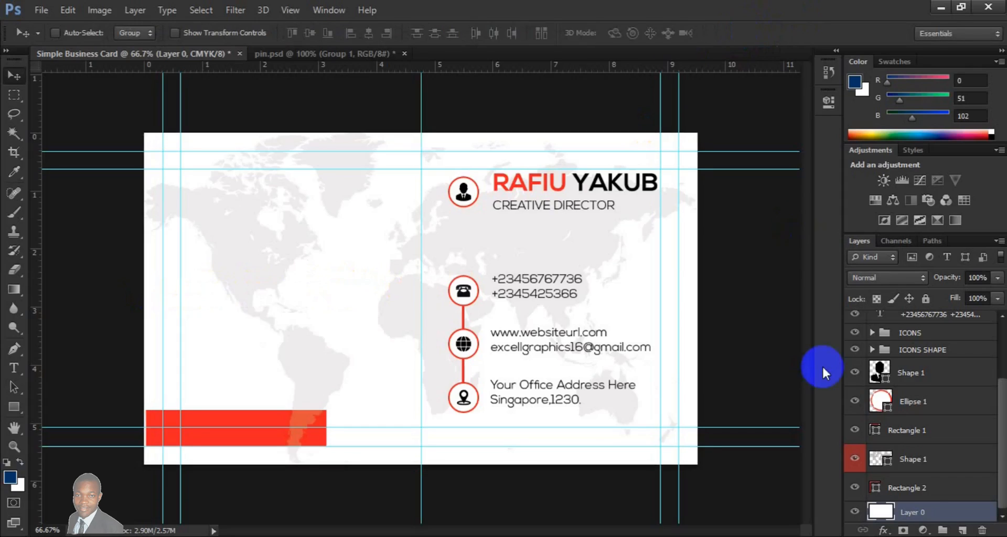
- Stretch the red bar to 311.17% width and 152.05% height, covering the card's full width and reaching its bottom edge
left_click(915, 493)
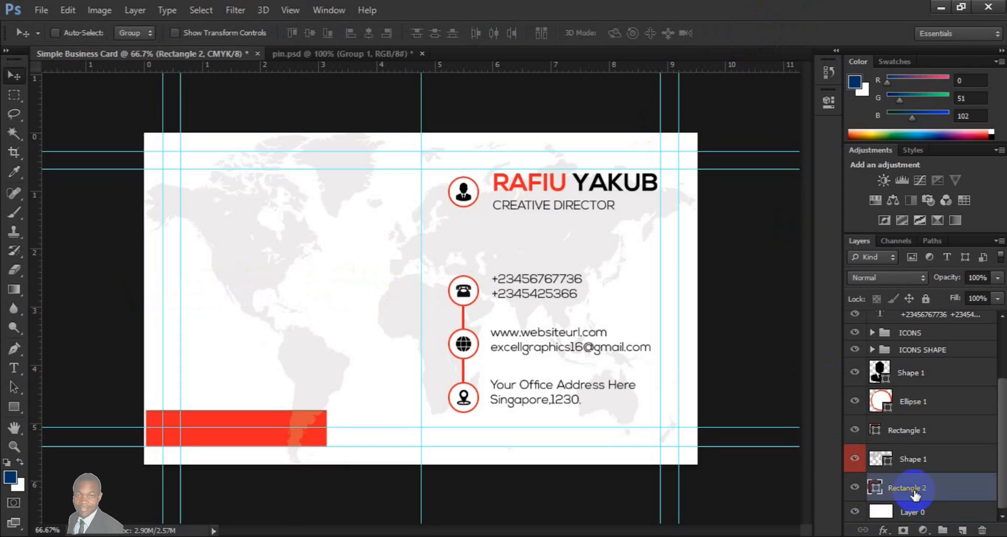
key("ctrl+t")
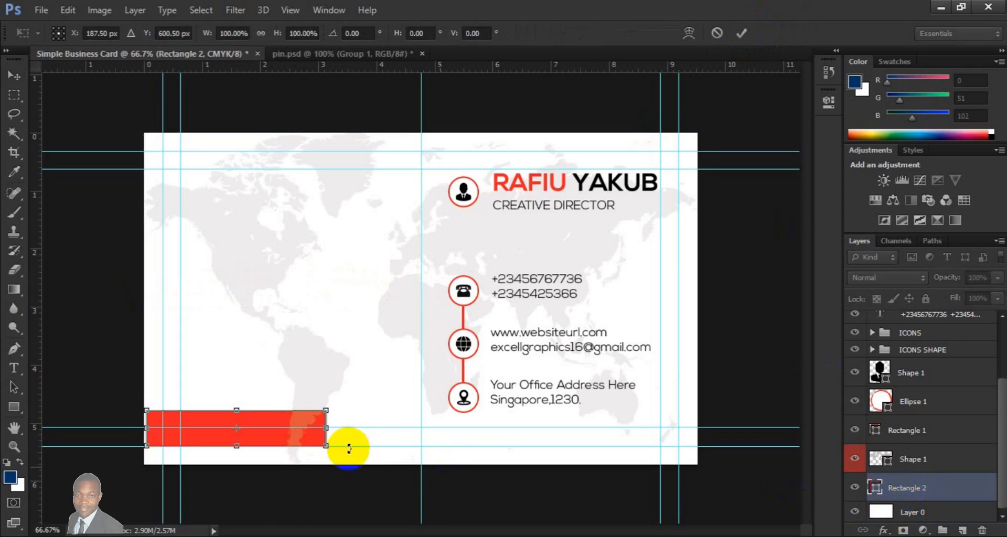
left_click_drag(333, 432, 701, 428)
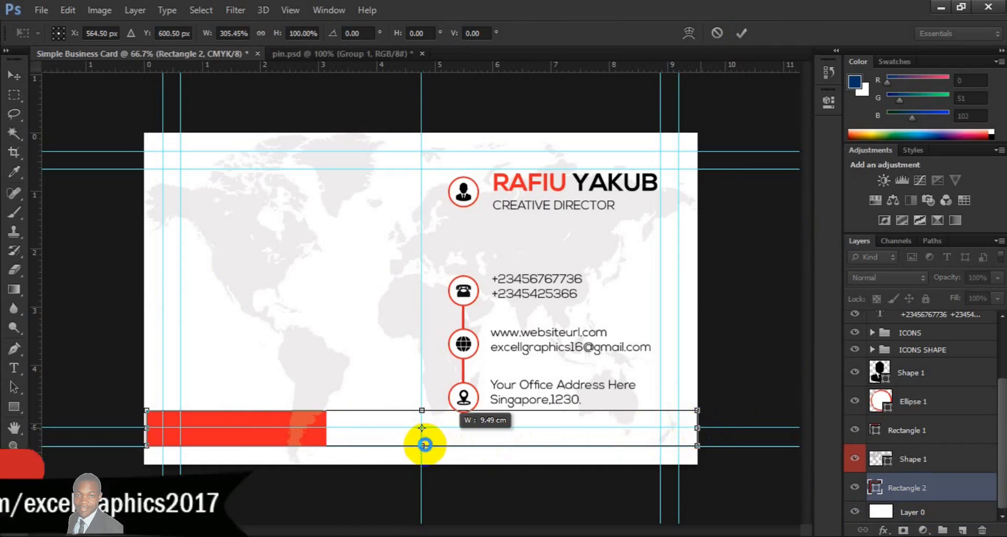
left_click_drag(424, 446, 424, 465)
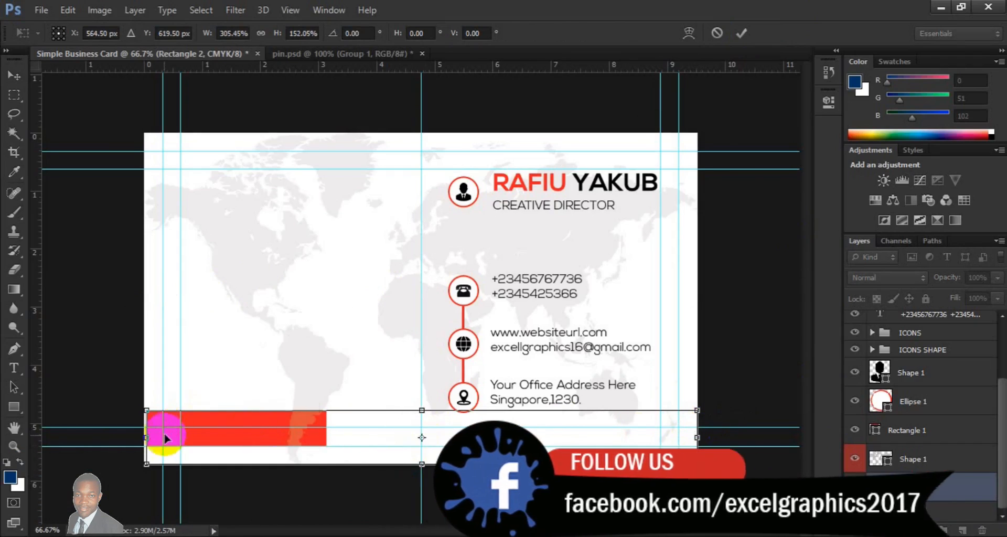
left_click_drag(146, 438, 139, 438)
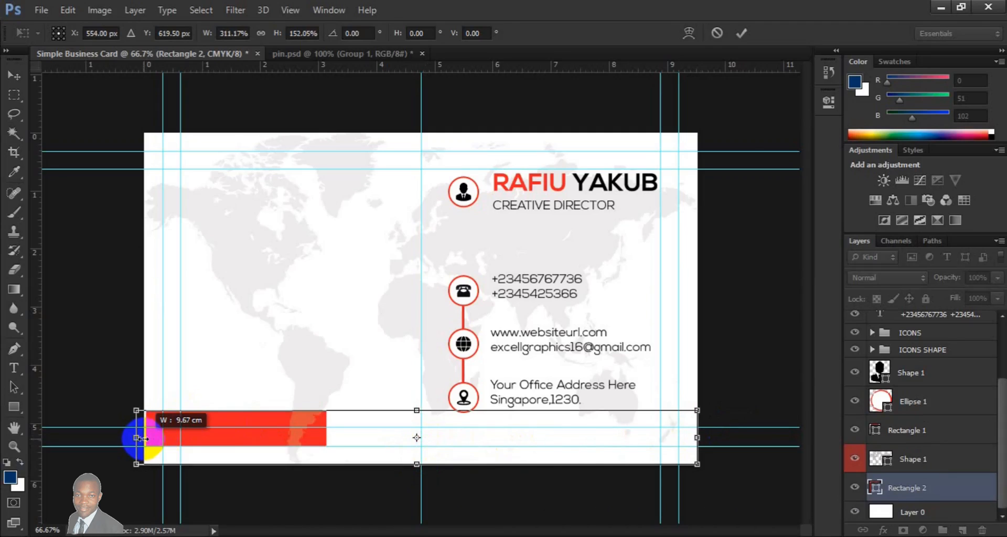
left_click(736, 33)
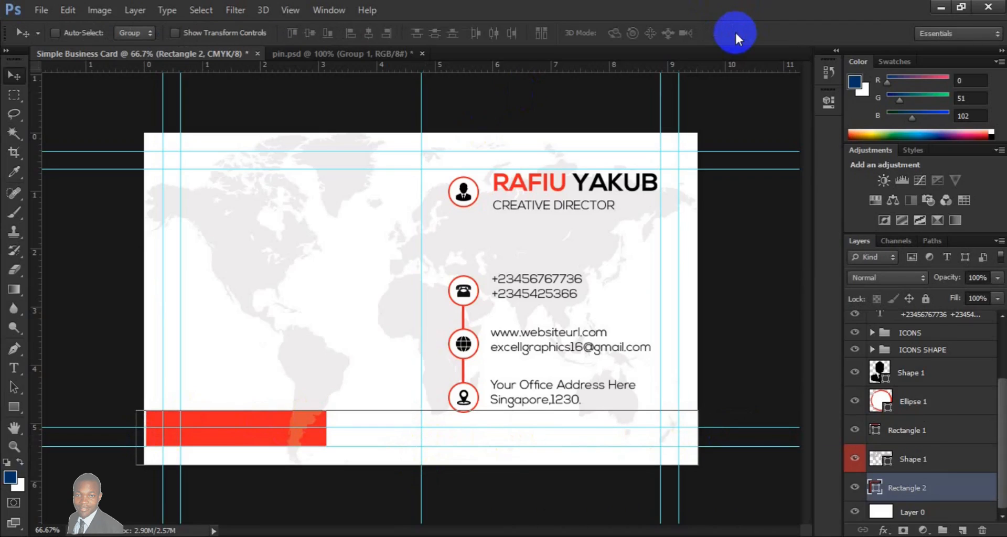
- Duplicate the red bar and narrow the copy to 49.30% width, from the centre guide to the card's right edge
key("ctrl+j")
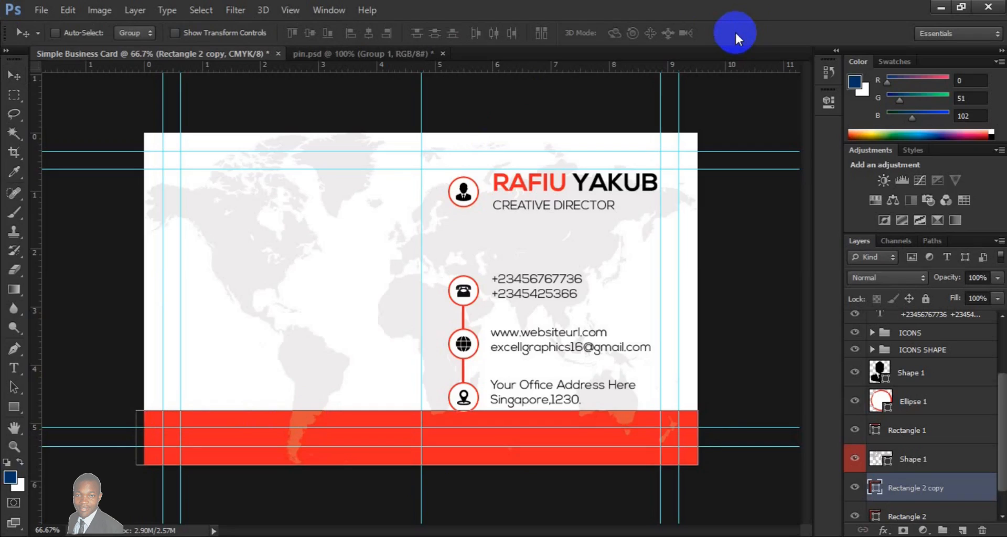
key("ctrl+t")
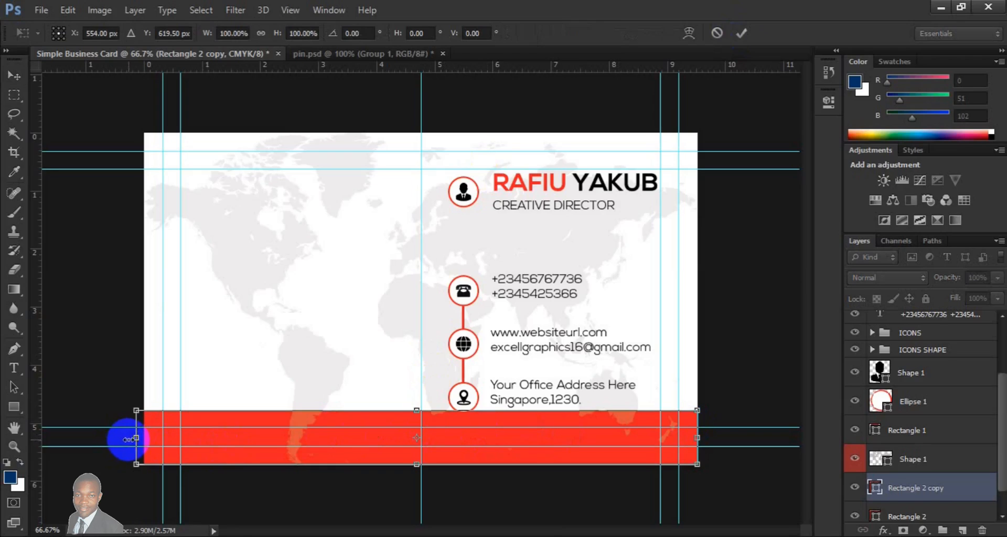
left_click_drag(128, 439, 415, 437)
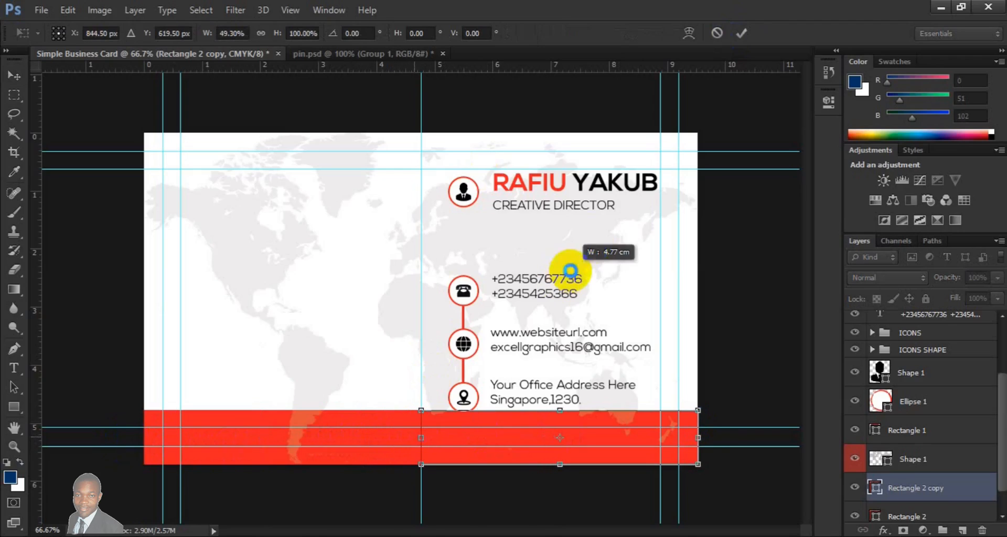
left_click(742, 34)
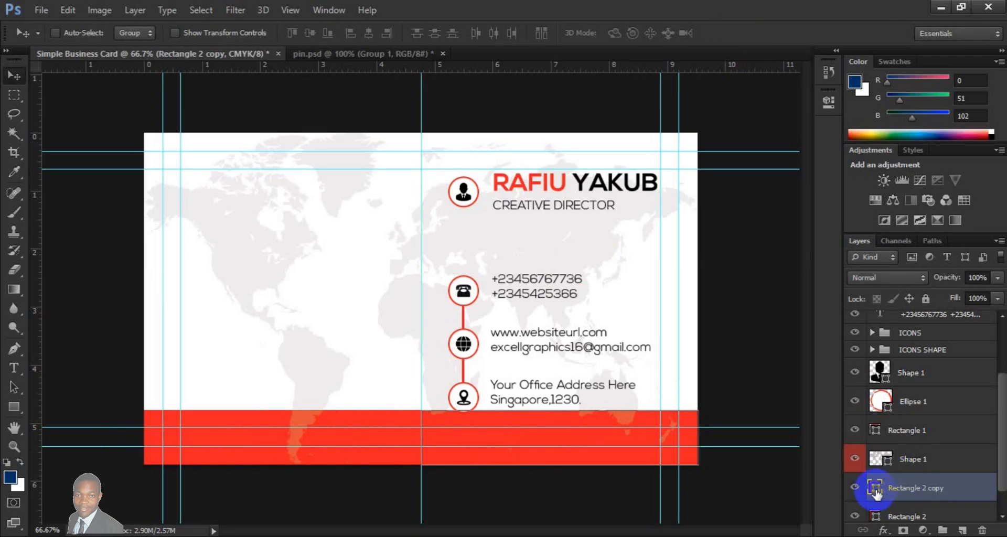
- Change the fill colour of the duplicated bar, Rectangle 2 copy, to black (000000)
double_click(875, 488)
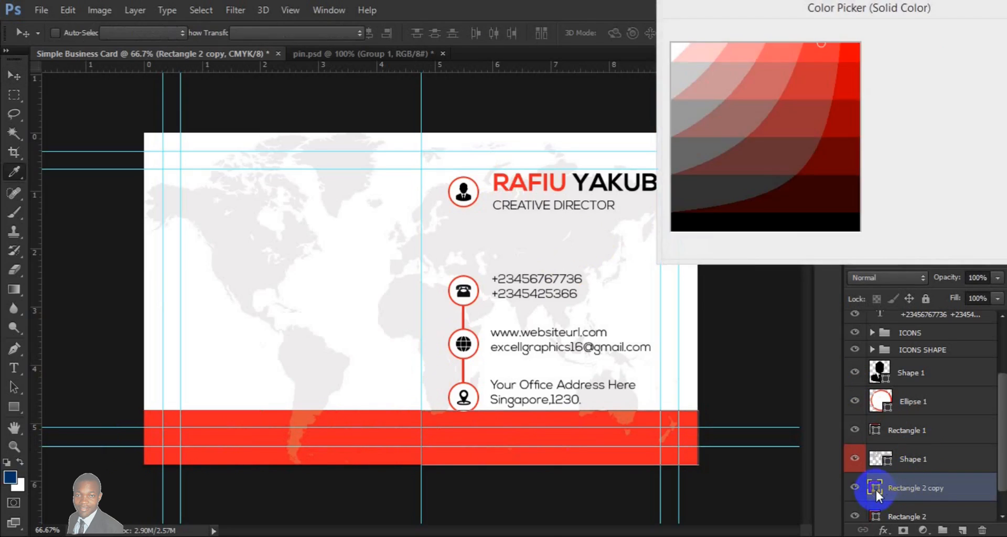
left_click(755, 228)
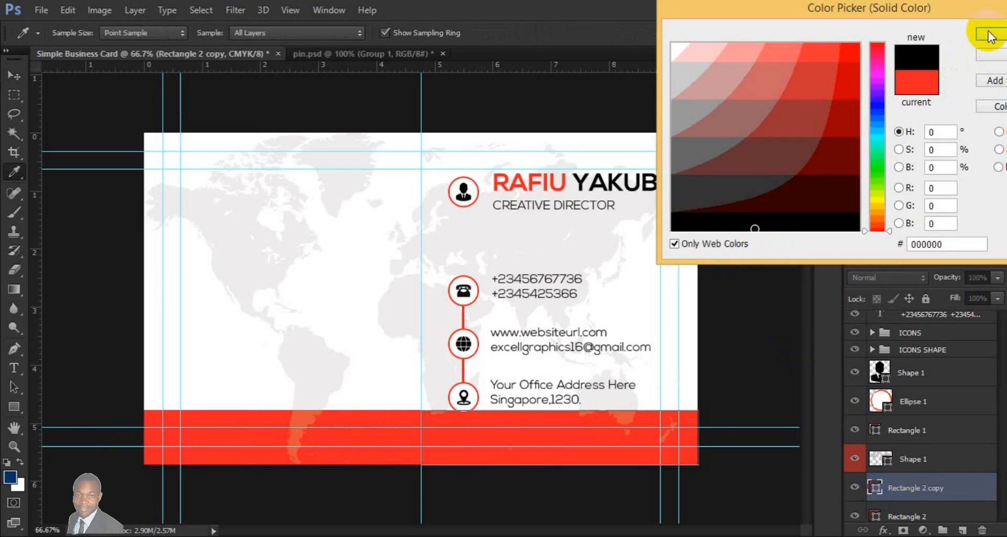
left_click(988, 36)
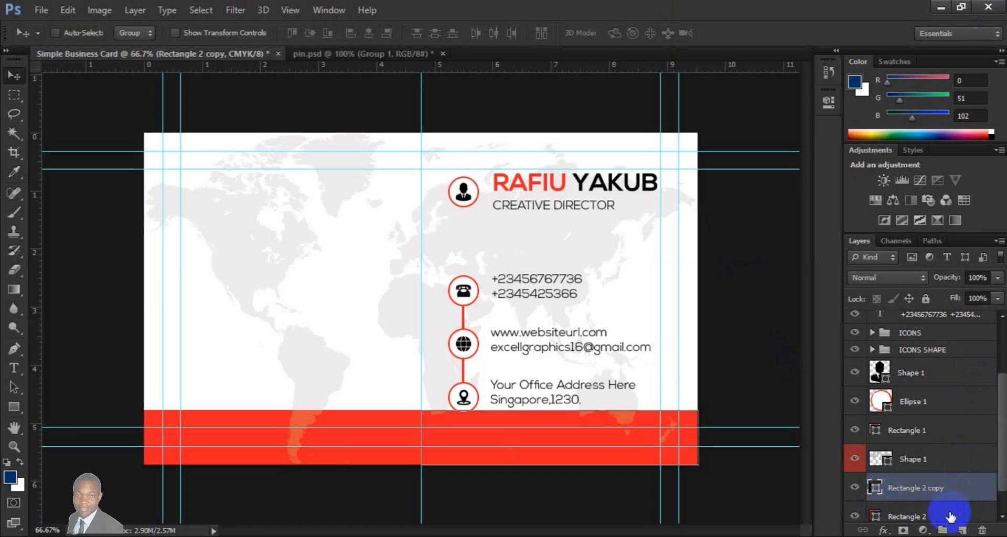
- Reduce both bars together to 68.47% height, lowering their top edge to the guide above the bottom one, and remove the vertical centre guide
left_click(950, 517, "shift")
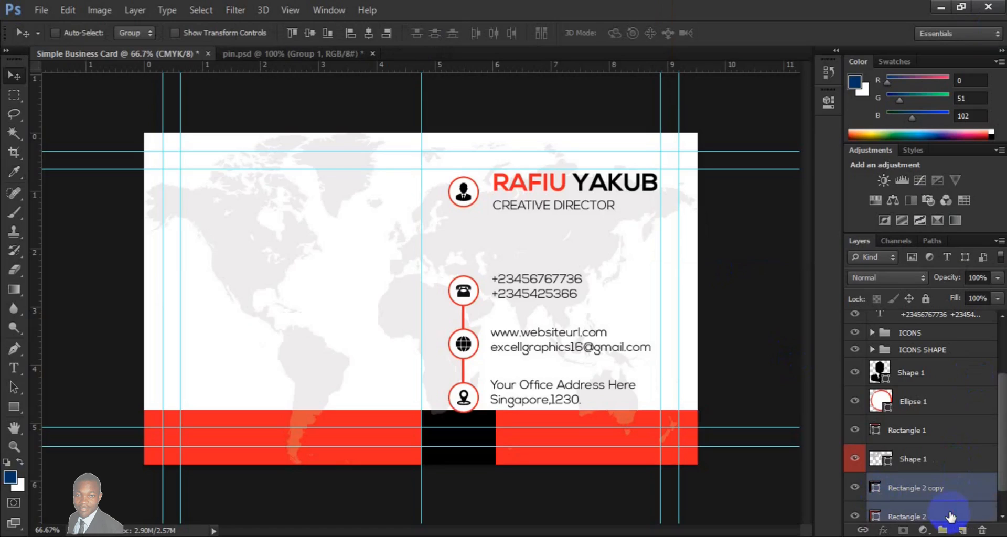
key("ctrl+t")
left_click_drag(417, 411, 415, 432)
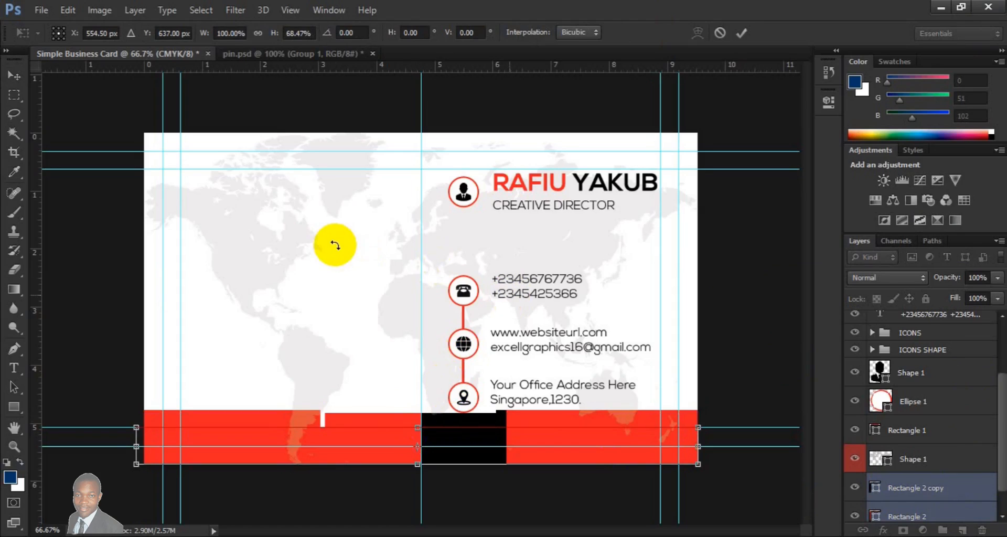
key("Return")
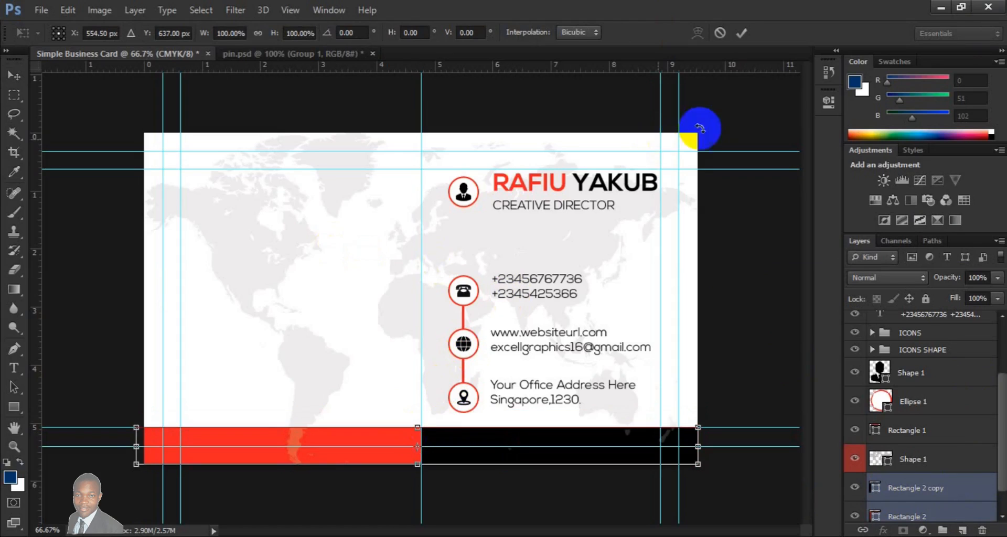
left_click(741, 32)
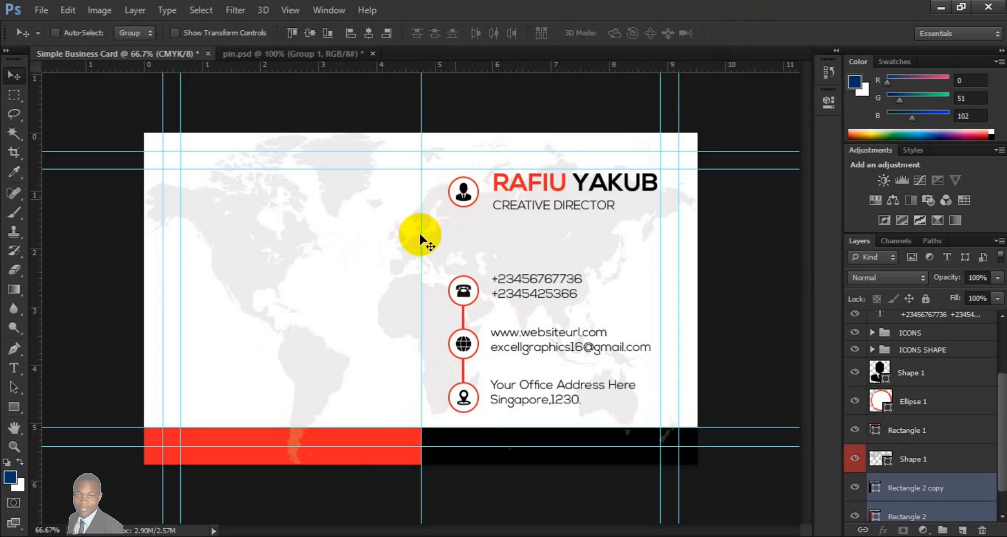
left_click_drag(421, 238, 19, 286)
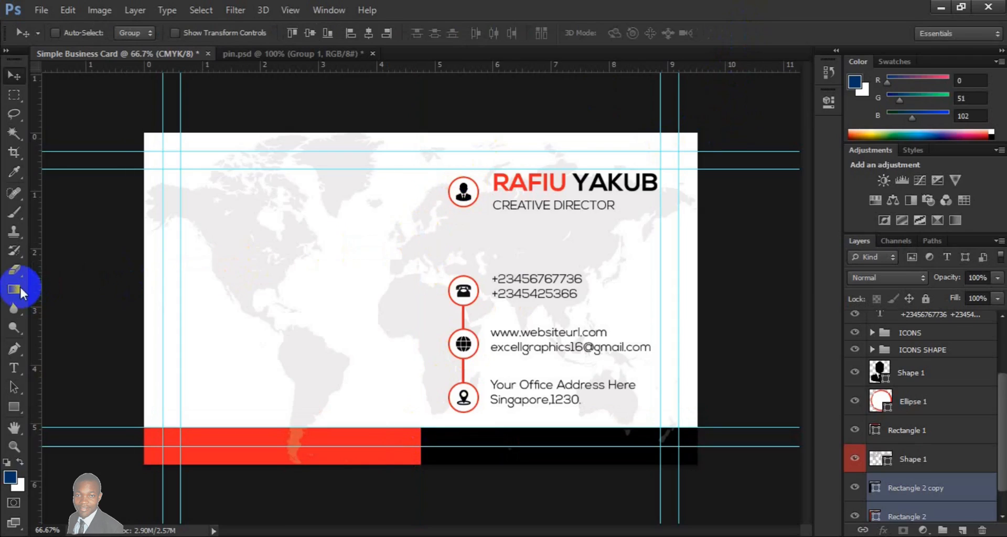
- Add a new layer just above the world map shape and enter the text "EXCEL GRAPHICS ANDMULTIMEDIA" on the card's left half
left_click(963, 530)
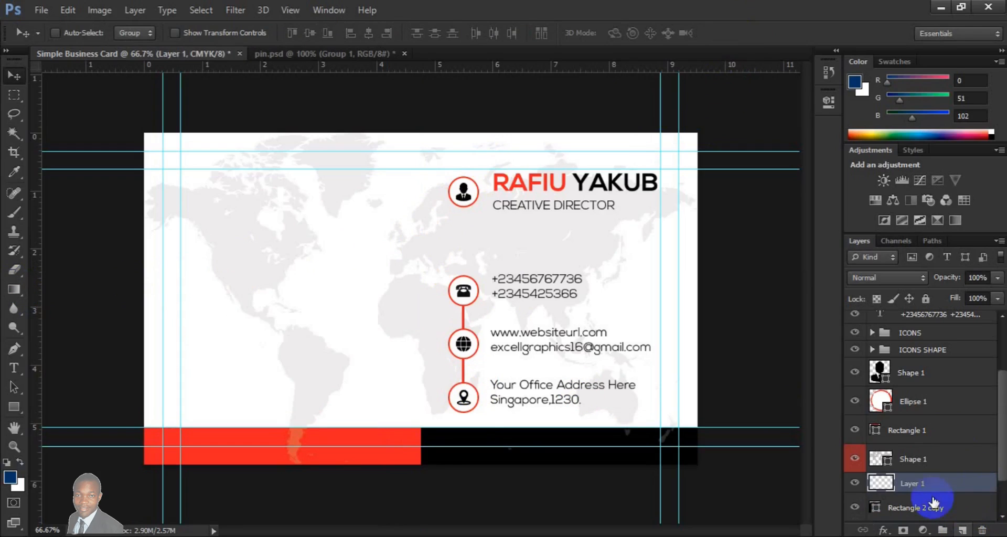
left_click_drag(929, 484, 918, 435)
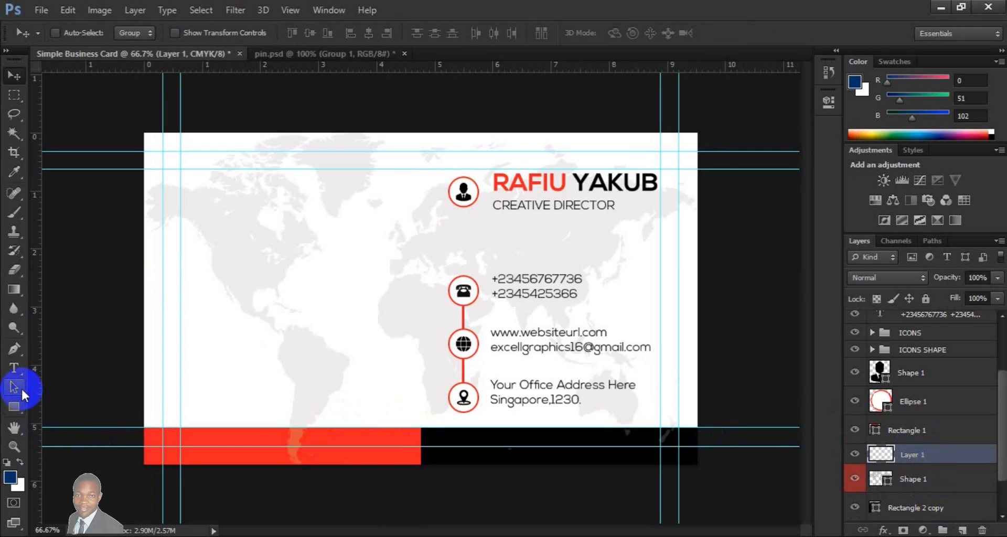
left_click(17, 369)
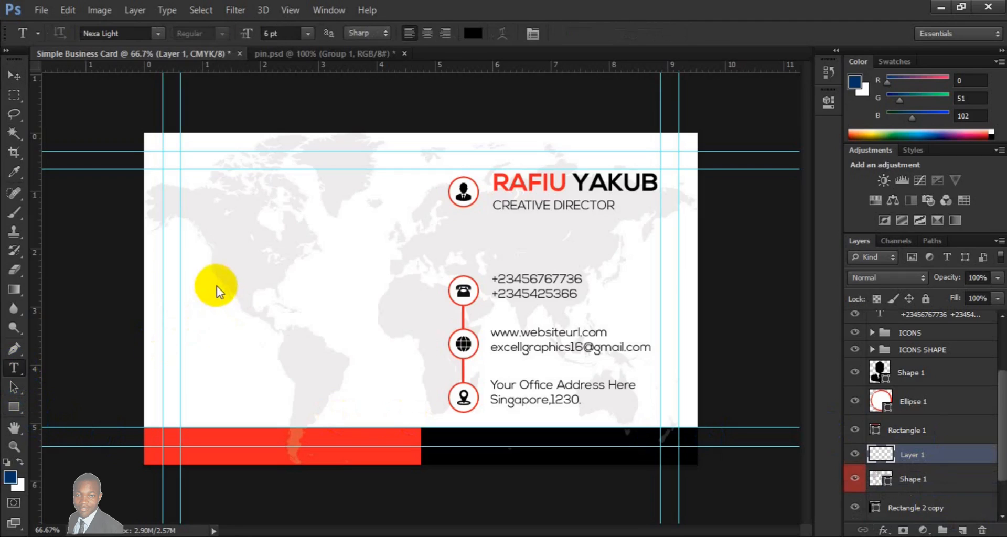
left_click(198, 310)
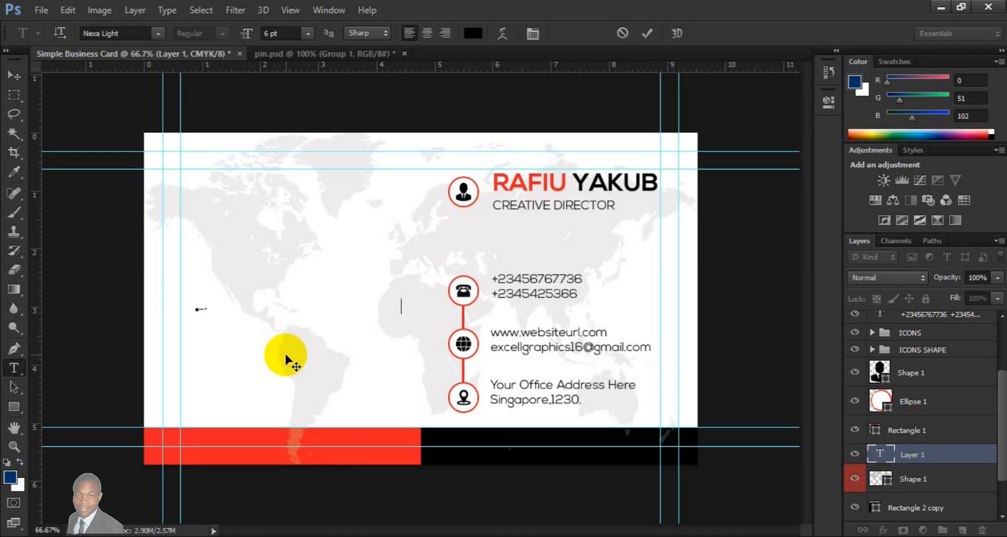
- Set the font of the whole "EXCEL GRAPHICS ANDMULTIMEDIA" line to Nexa Bold
key("ctrl+a")
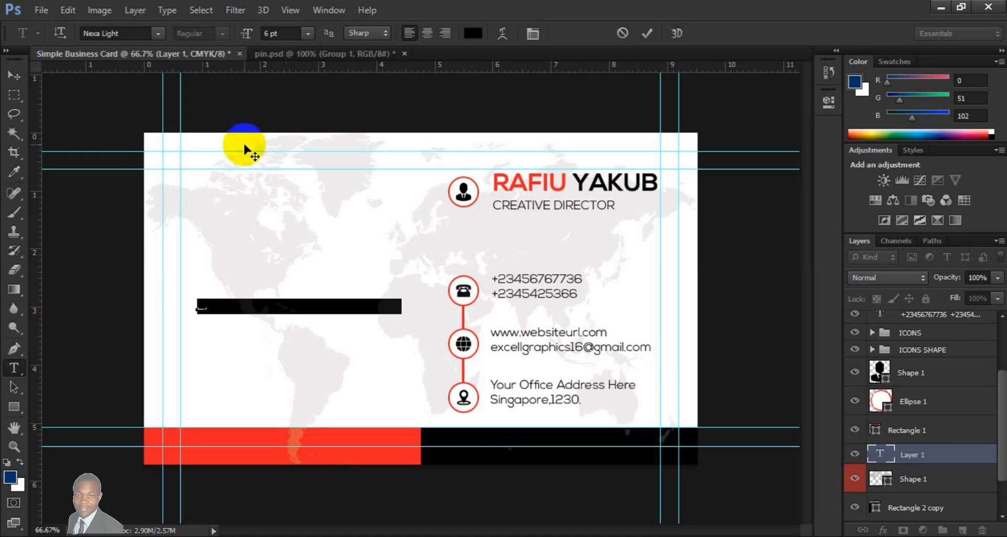
left_click(157, 33)
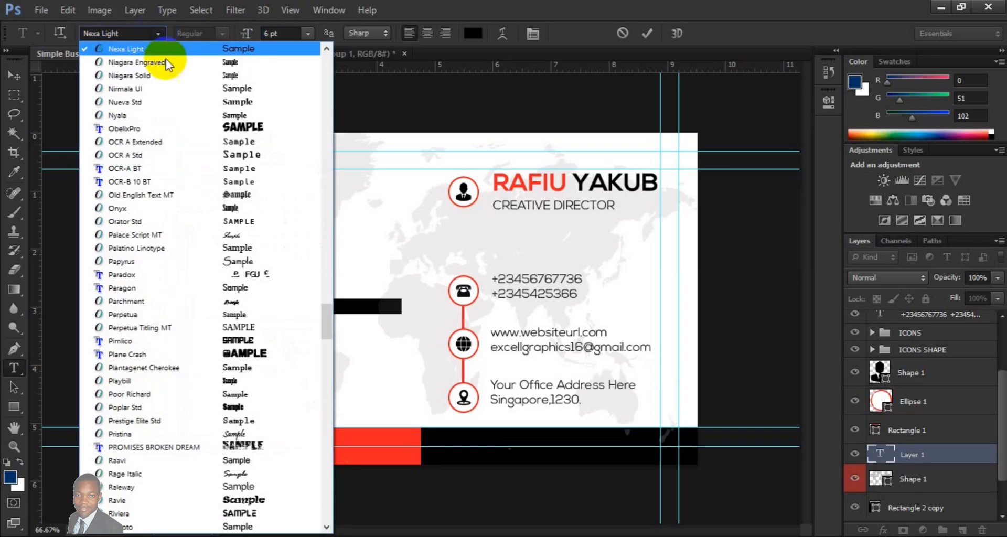
left_click(326, 68)
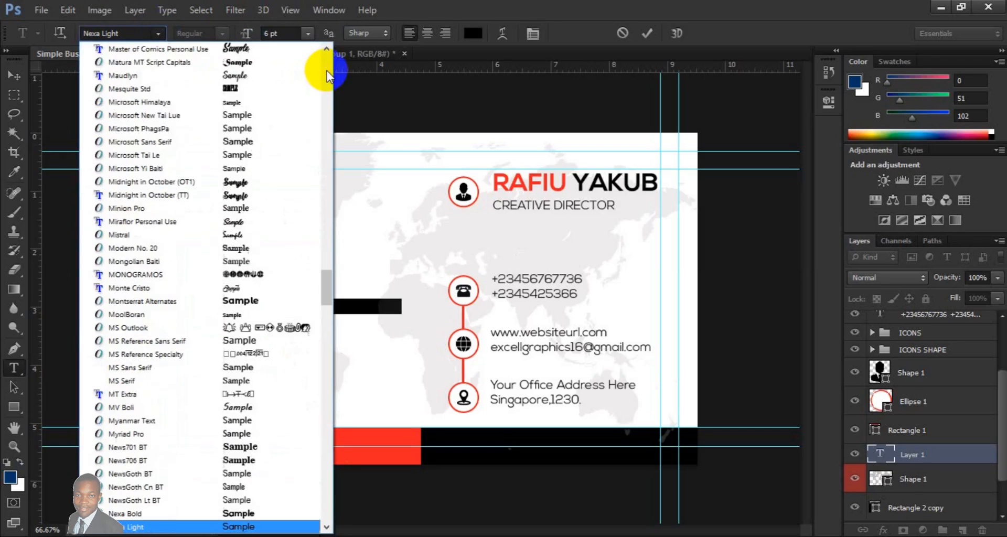
left_click(135, 516)
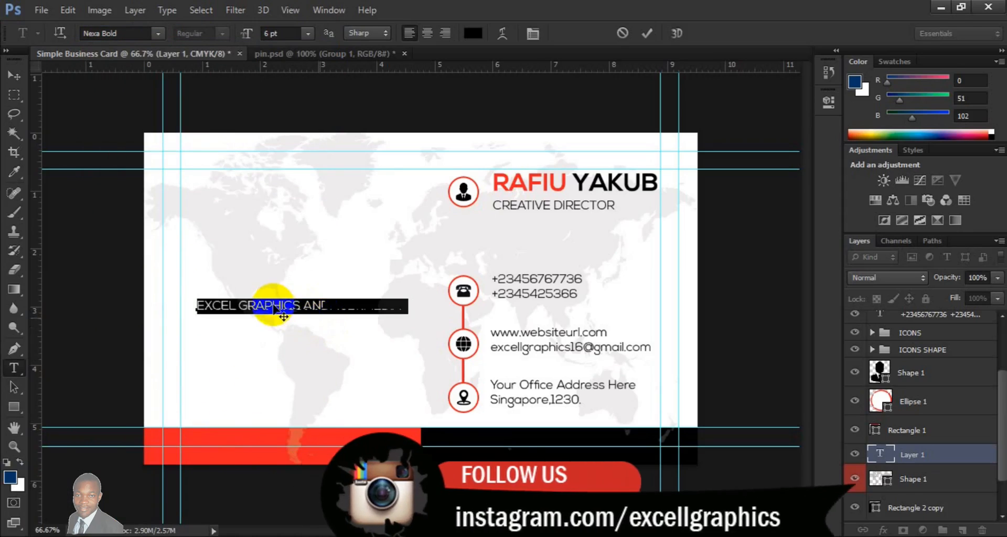
- Move the company name text so it starts at the inner left guide, at about mid-height of the card
left_click(21, 80)
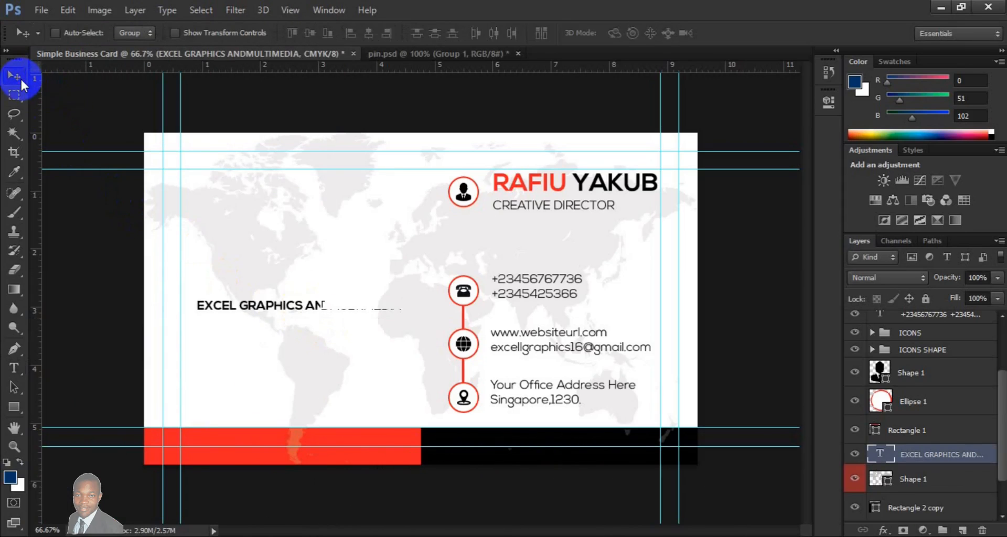
left_click_drag(300, 309, 290, 278)
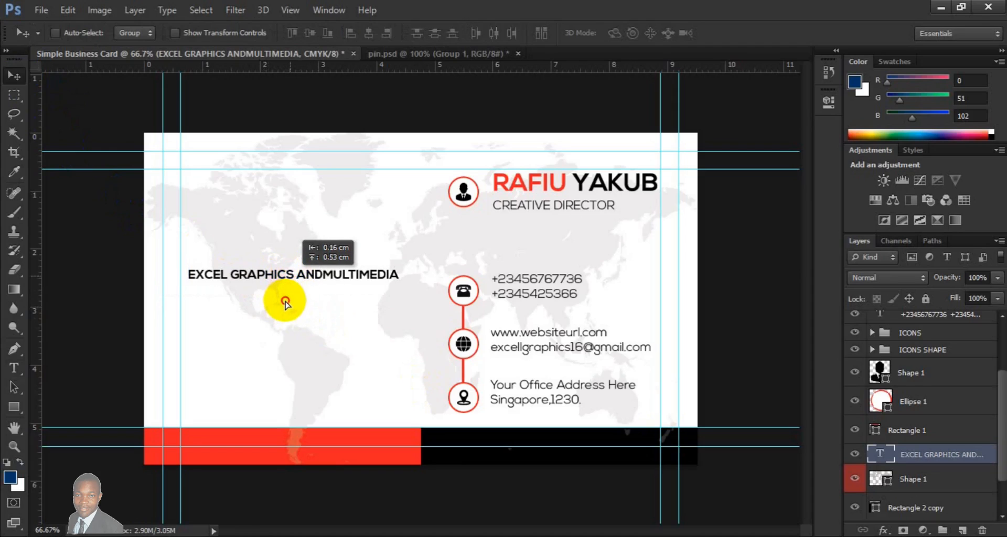
left_click_drag(285, 303, 590, 351)
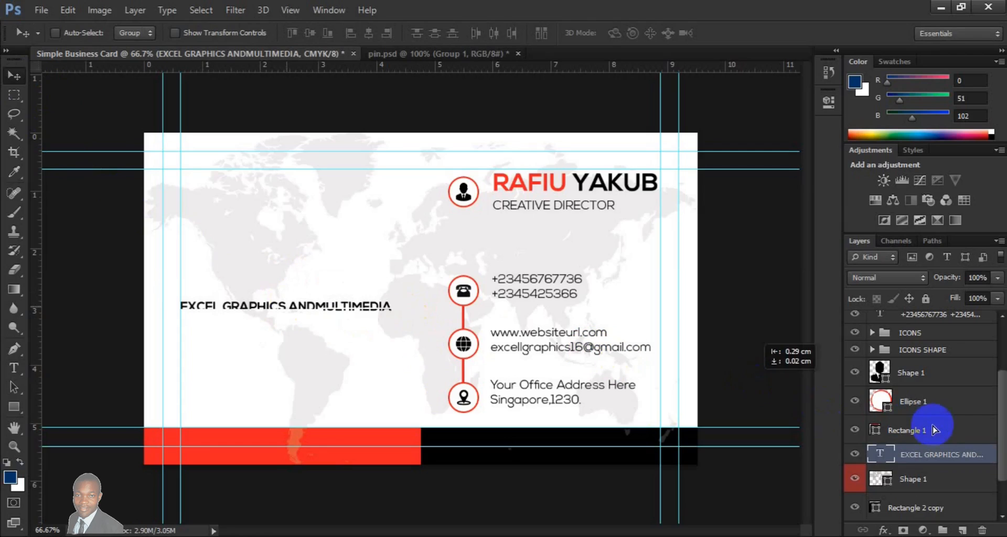
- Select the ICONS and ICONS SHAPE groups together with the address, website and phone text layers
left_click(921, 355)
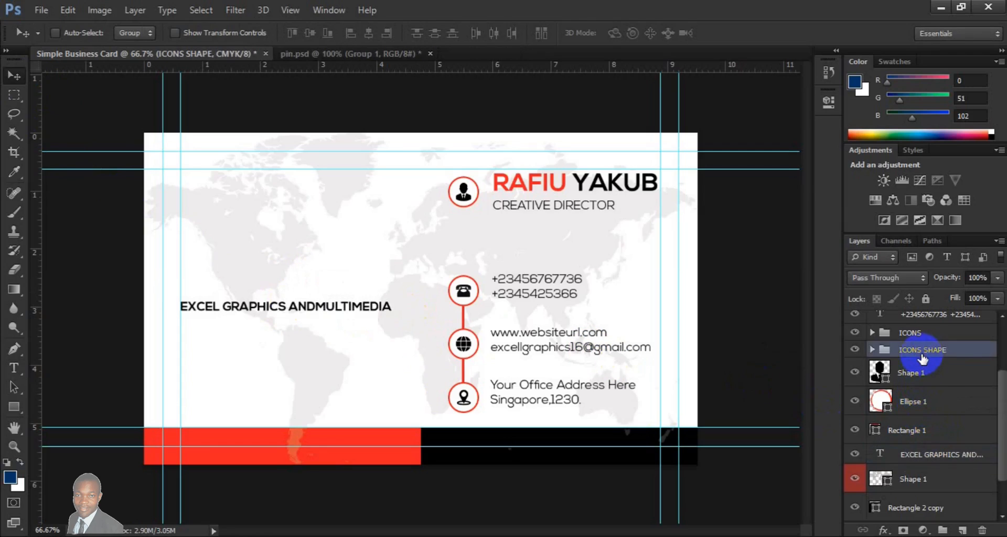
scroll(1004, 352, "up", 3)
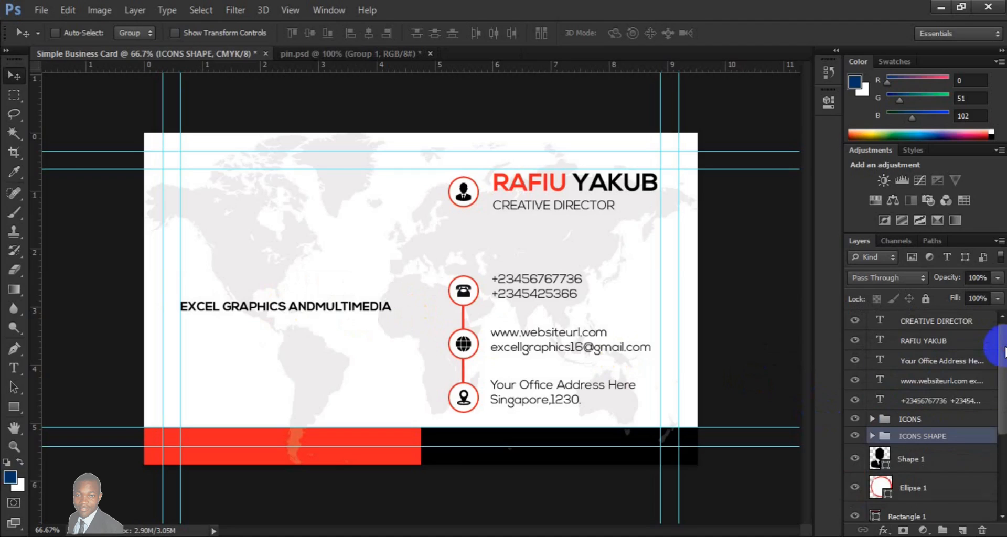
left_click(911, 419, "shift")
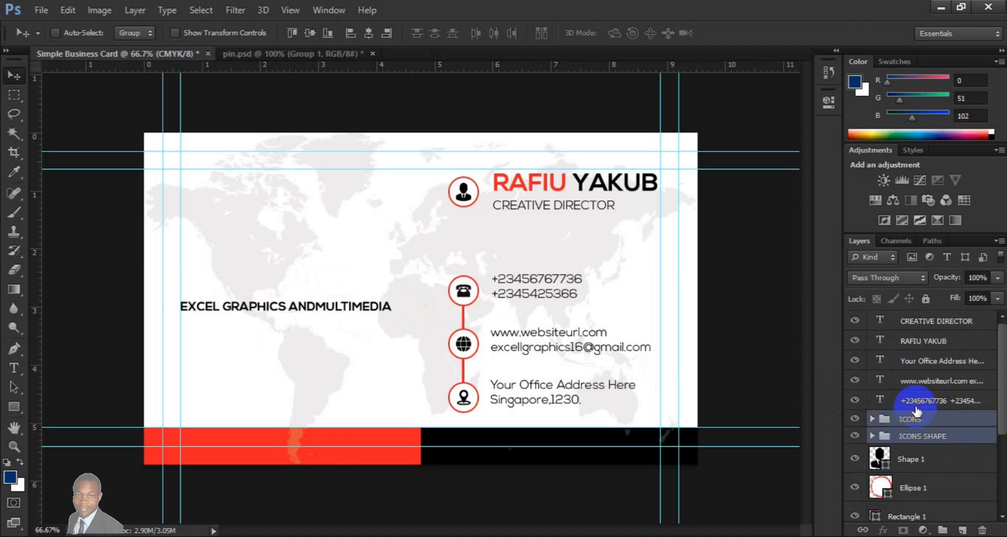
left_click(927, 360)
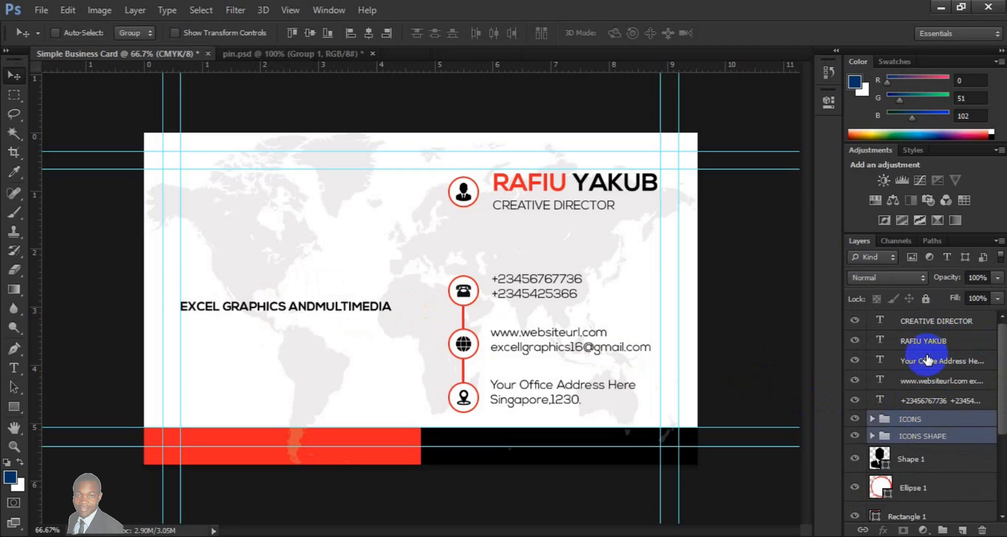
left_click(939, 401, "shift")
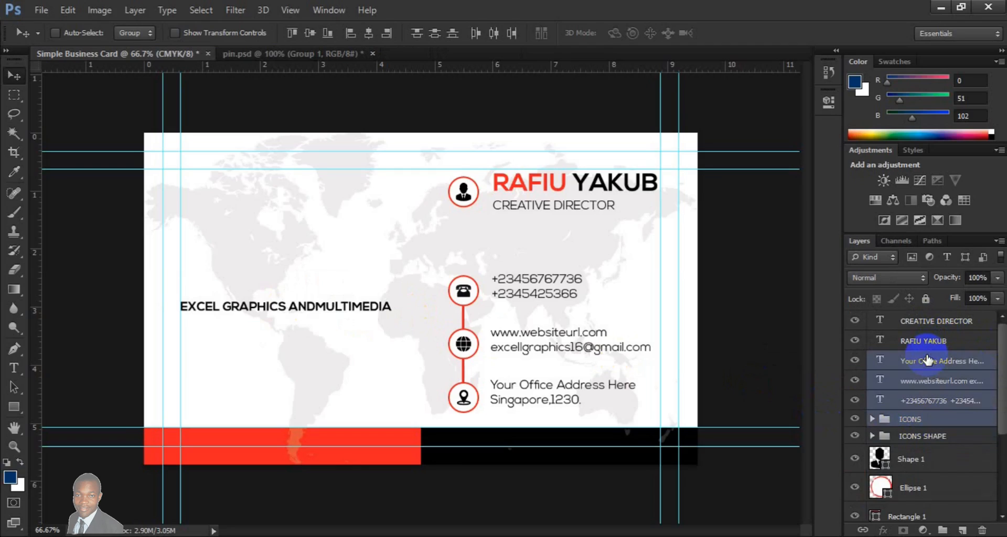
left_click(965, 423, "shift")
left_click(964, 438, "shift")
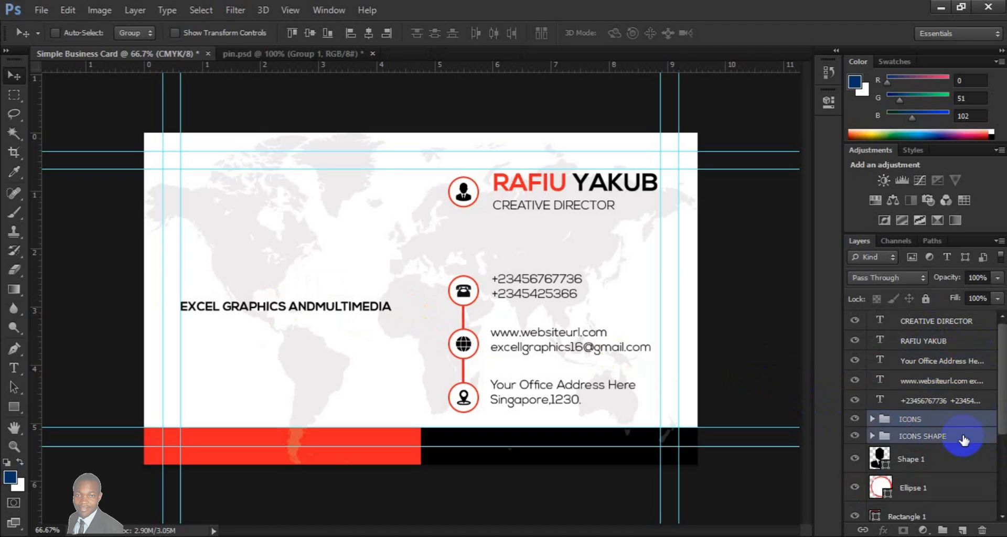
left_click(964, 438)
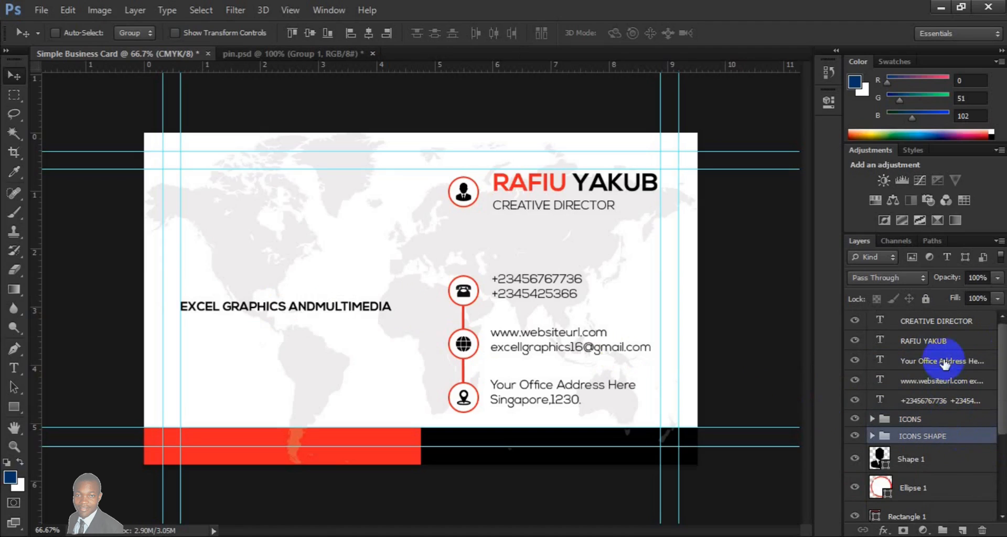